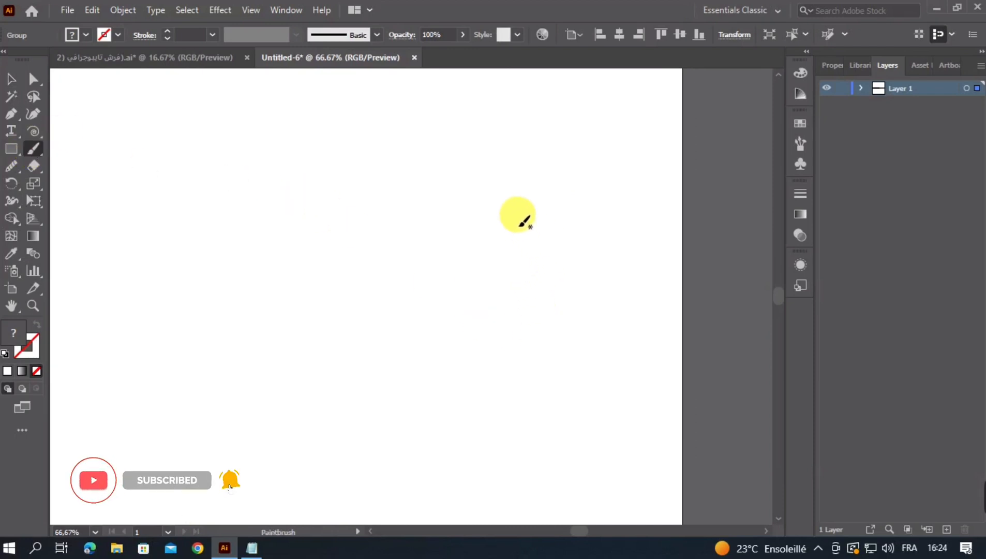
pyautogui.moveTo(512, 287); pyautogui.dragTo(465, 253)
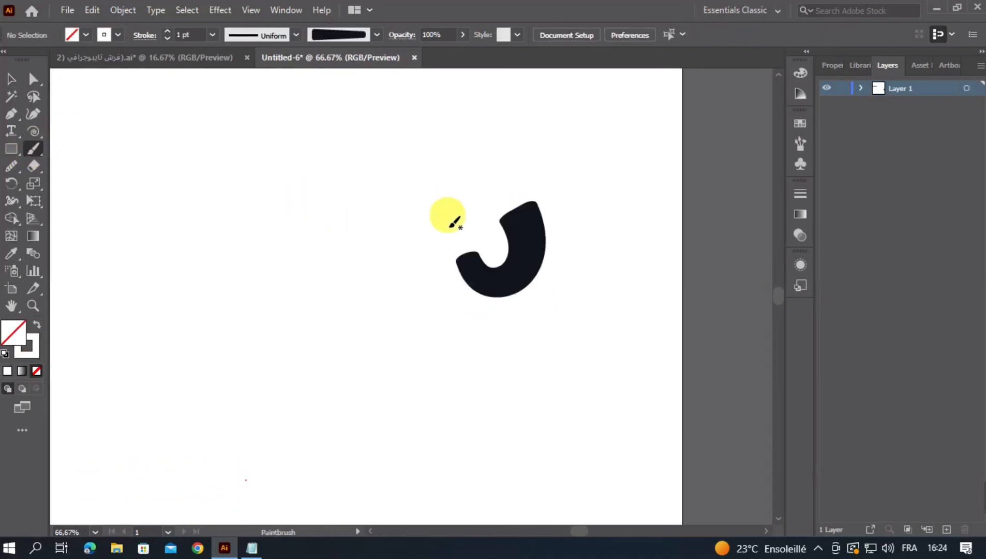
pyautogui.hotkey('ctrl', 'z')
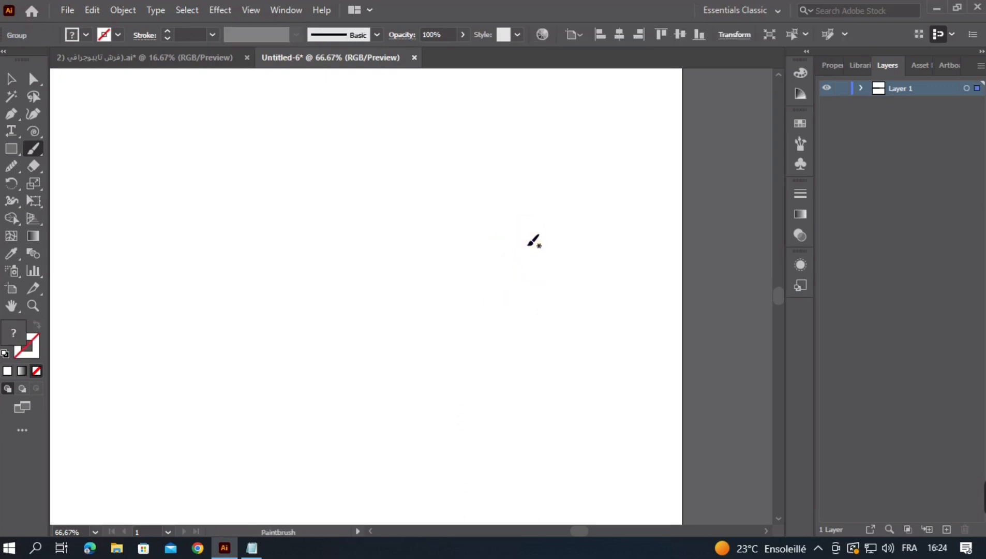
pyautogui.moveTo(533, 278); pyautogui.dragTo(425, 257)
pyautogui.hotkey('ctrl', 'z')
pyautogui.moveTo(504, 279); pyautogui.dragTo(476, 265)
pyautogui.hotkey('ctrl', 'z')
# - Paint a tall curved stroke on the artboard that runs downward and hooks to the left at its lower end
pyautogui.moveTo(460, 349); pyautogui.dragTo(414, 323)
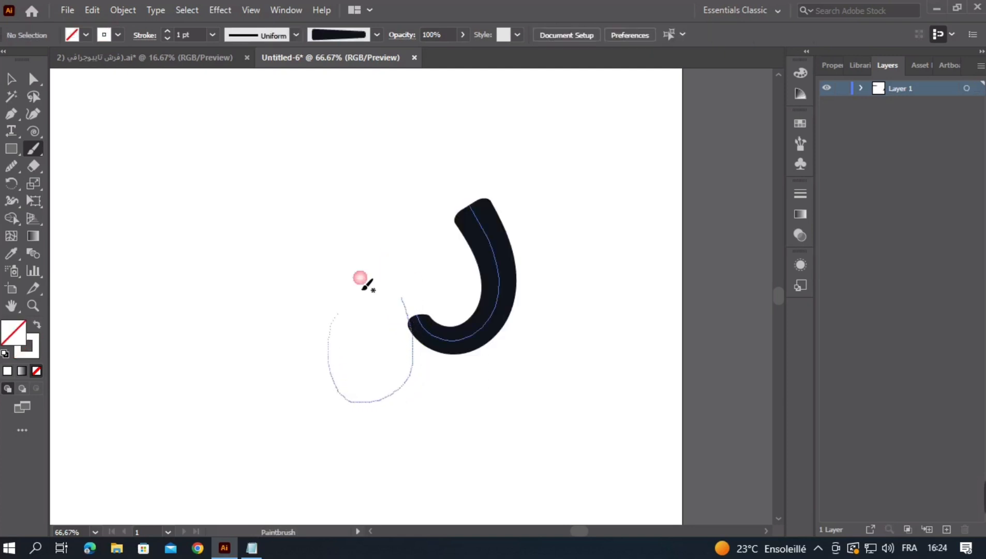
pyautogui.moveTo(366, 284); pyautogui.dragTo(372, 292)
pyautogui.hotkey('ctrl', 'z')
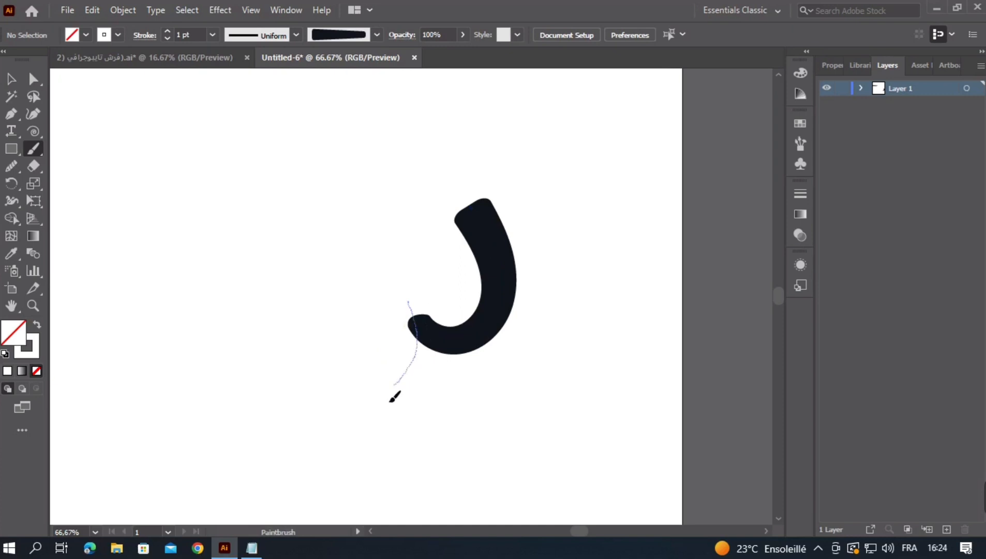
pyautogui.moveTo(319, 329); pyautogui.dragTo(324, 323)
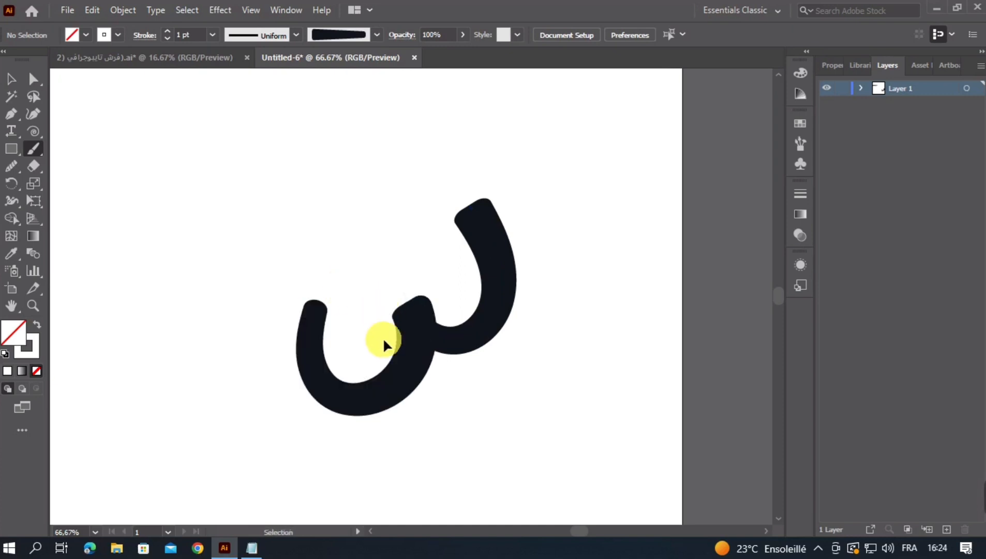
pyautogui.hotkey('ctrl', 'z')
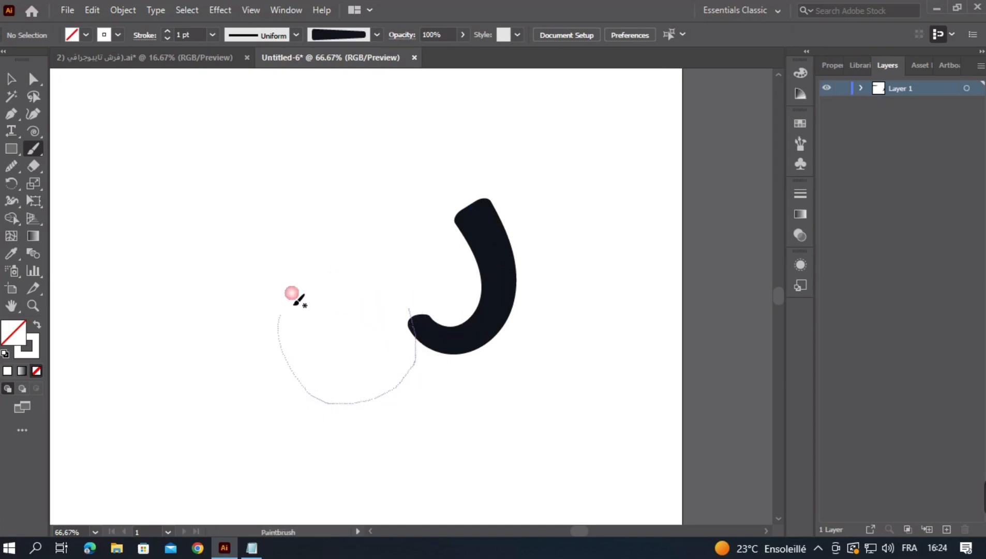
pyautogui.moveTo(291, 294); pyautogui.dragTo(292, 295)
pyautogui.hotkey('ctrl', 'z')
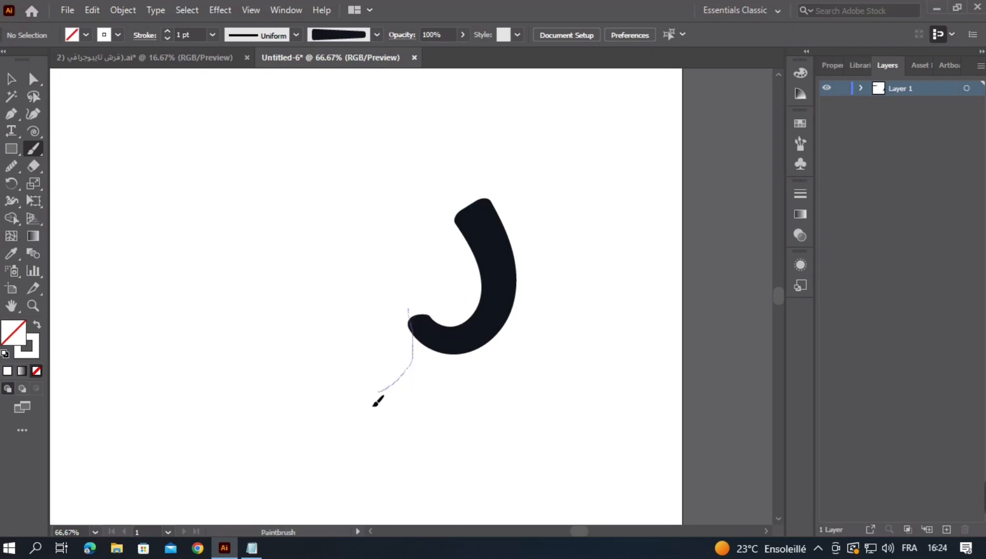
# - Paint a rounded open bowl stroke that starts over the lower-left end of the tall curved stroke
pyautogui.moveTo(373, 406); pyautogui.dragTo(336, 403)
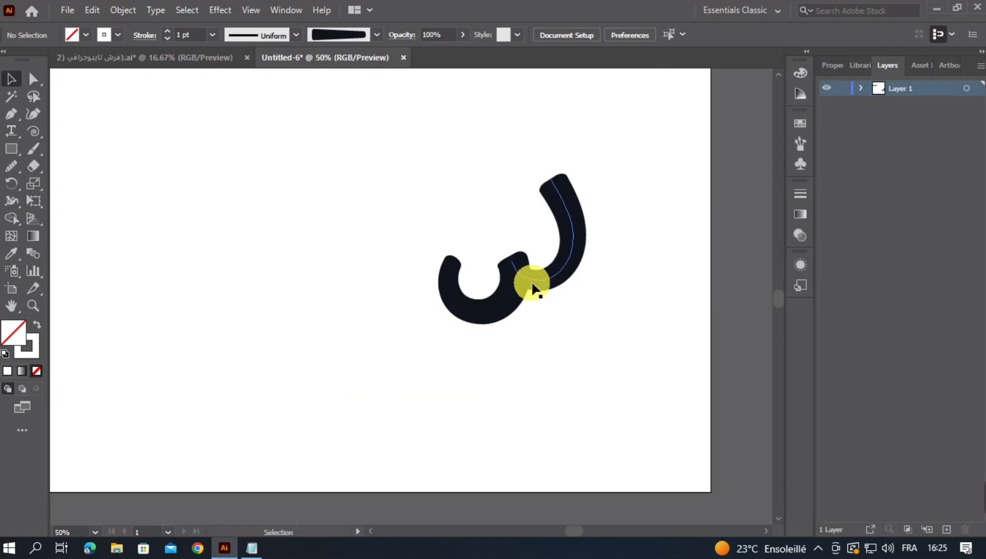
# - Paint a diagonal arm across the upper end of the tall curved stroke and move it slightly right to sit on that end
pyautogui.press('space')
pyautogui.moveTo(494, 202); pyautogui.dragTo(424, 267)
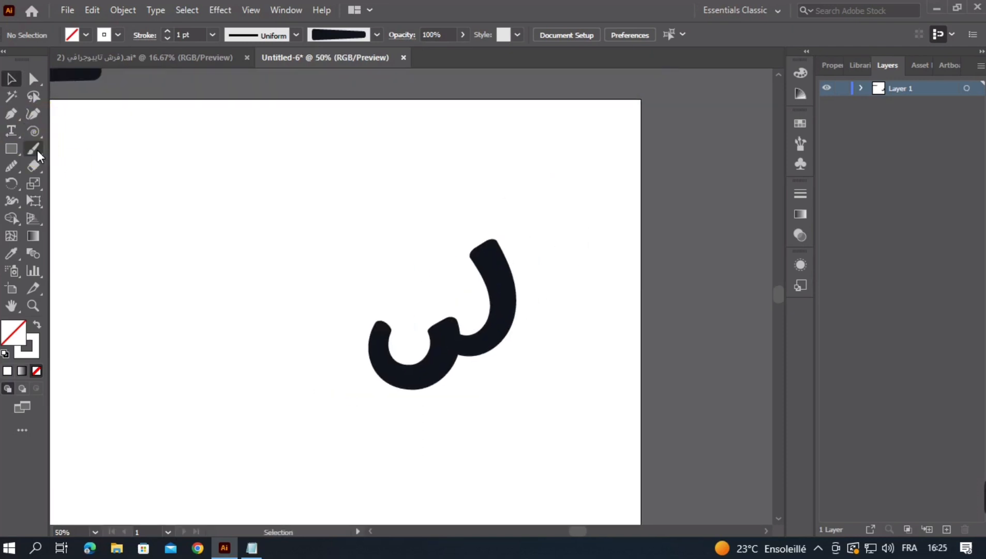
pyautogui.scroll(2, 459, 230)
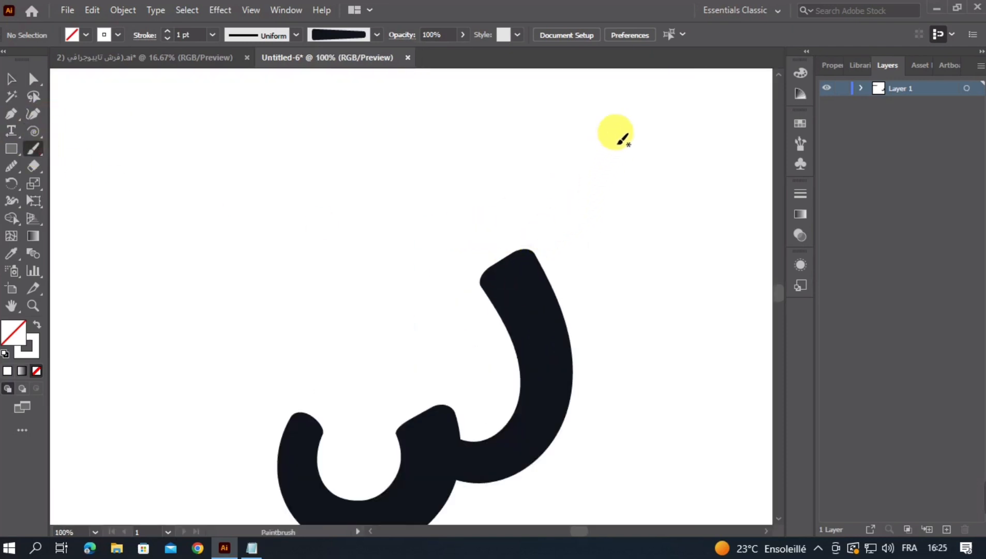
pyautogui.moveTo(477, 275); pyautogui.dragTo(426, 293)
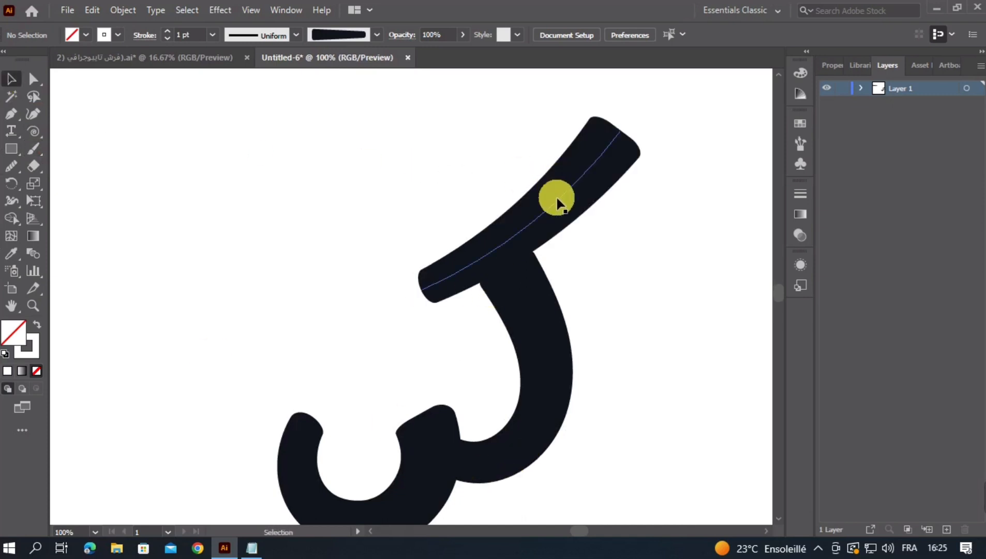
pyautogui.moveTo(557, 199)
pyautogui.mouseDown()
pyautogui.moveTo(565, 208)
pyautogui.moveTo(577, 186)
pyautogui.mouseUp()
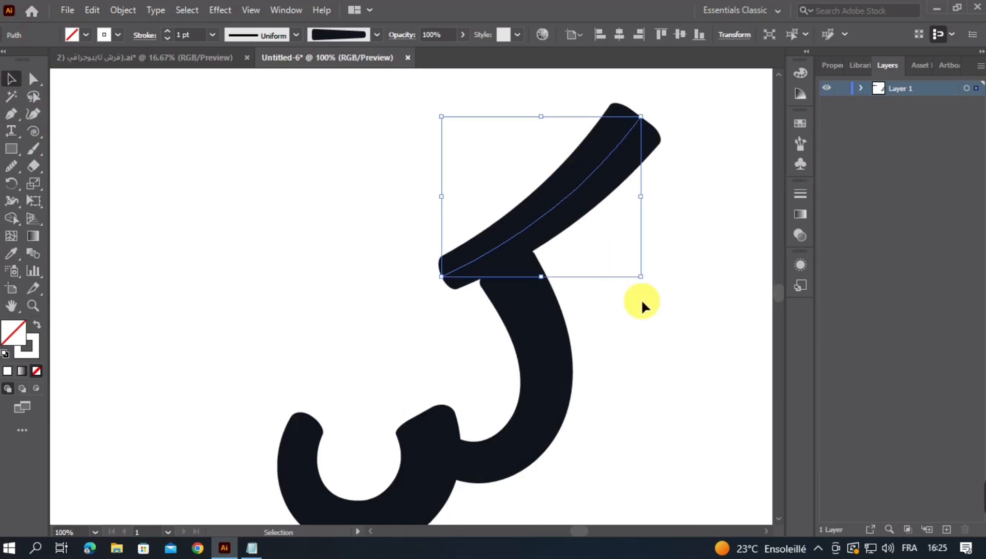
pyautogui.moveTo(525, 234); pyautogui.dragTo(531, 236)
pyautogui.click(522, 339)
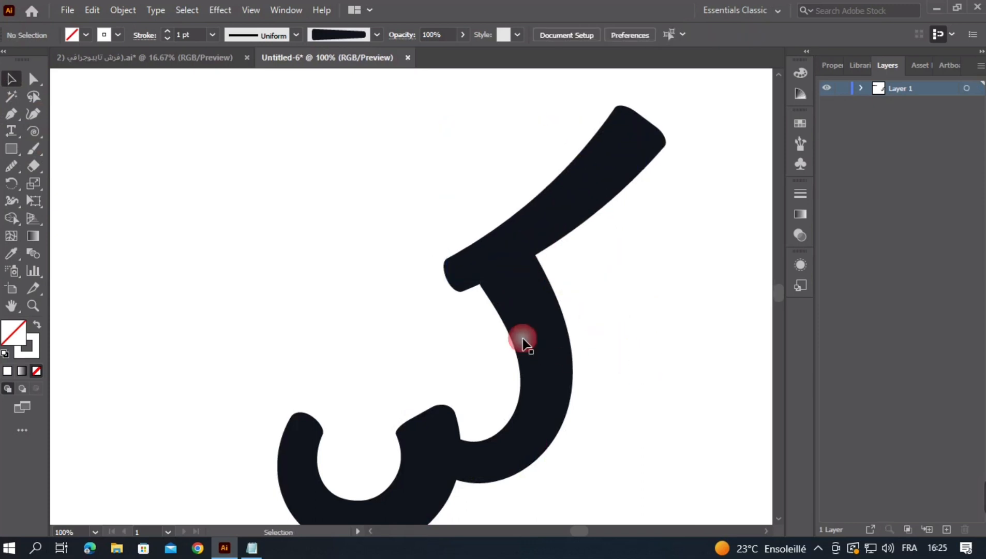
# - Shift the tall curved stroke's upper end point to the right with the Curvature tool and reposition the diagonal arm over it
pyautogui.scroll(-1, 482, 309)
pyautogui.scroll(-3, 482, 310)
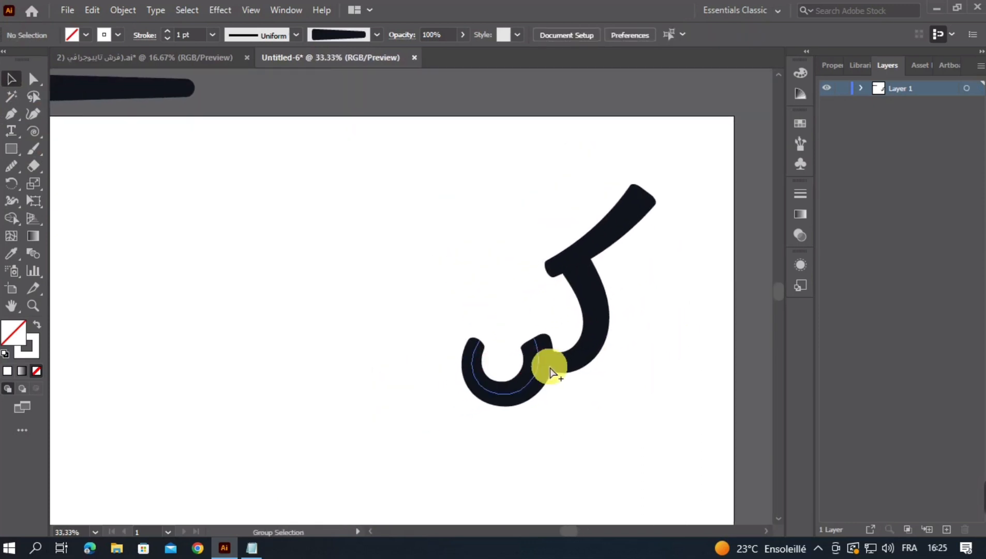
pyautogui.scroll(4, 601, 379)
pyautogui.click(502, 272)
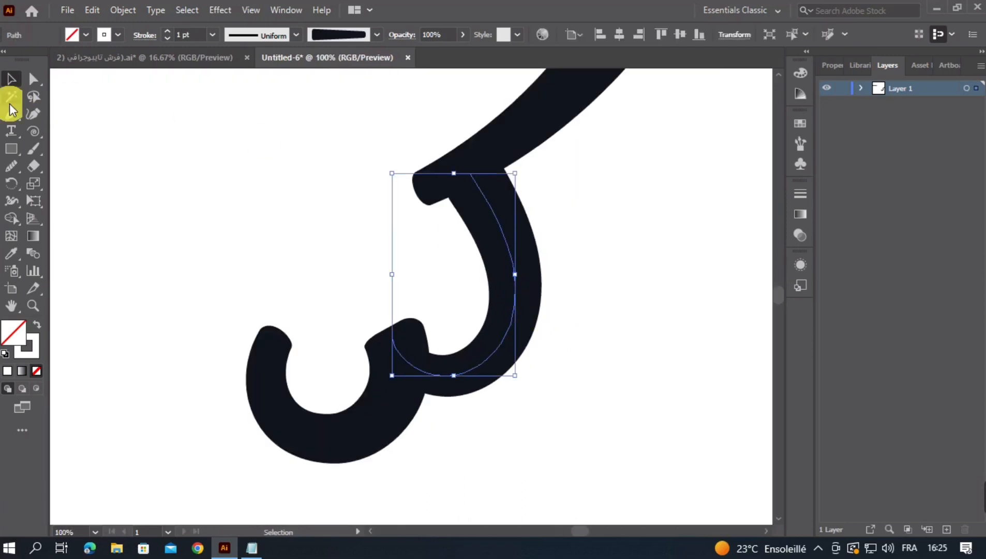
pyautogui.click(33, 117)
pyautogui.moveTo(469, 174)
pyautogui.mouseDown()
pyautogui.moveTo(482, 194)
pyautogui.moveTo(502, 165)
pyautogui.moveTo(507, 183)
pyautogui.mouseUp()
pyautogui.click(11, 79)
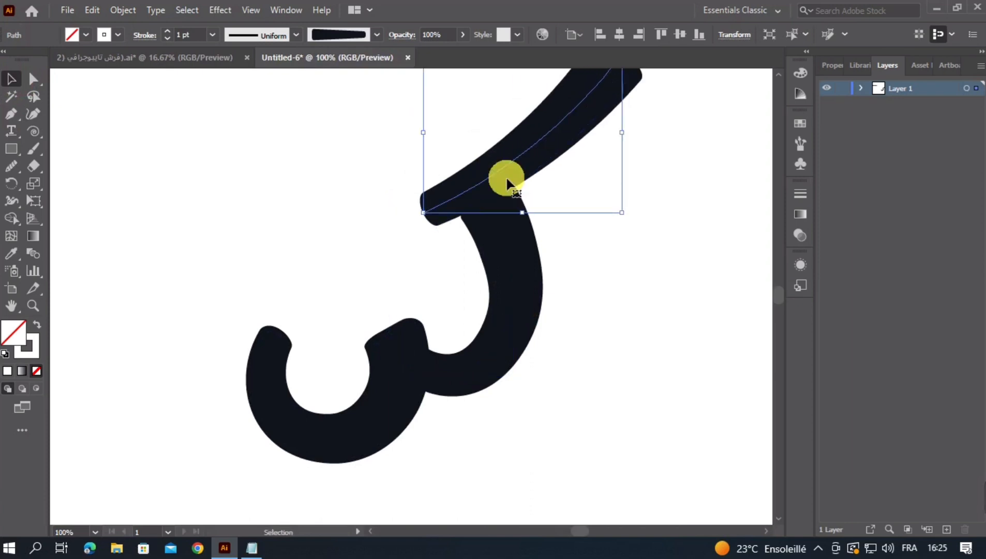
pyautogui.click(620, 289)
# - Smooth the lower bend of the tall curved stroke by moving its curve points slightly right with the Curvature tool
pyautogui.scroll(-2, 531, 335)
pyautogui.scroll(2, 523, 351)
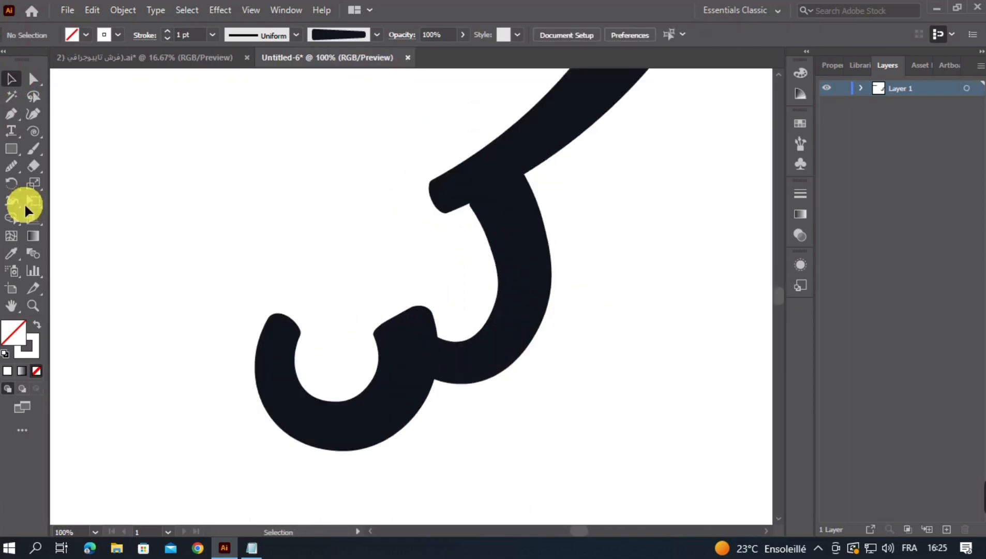
pyautogui.scroll(2, 517, 352)
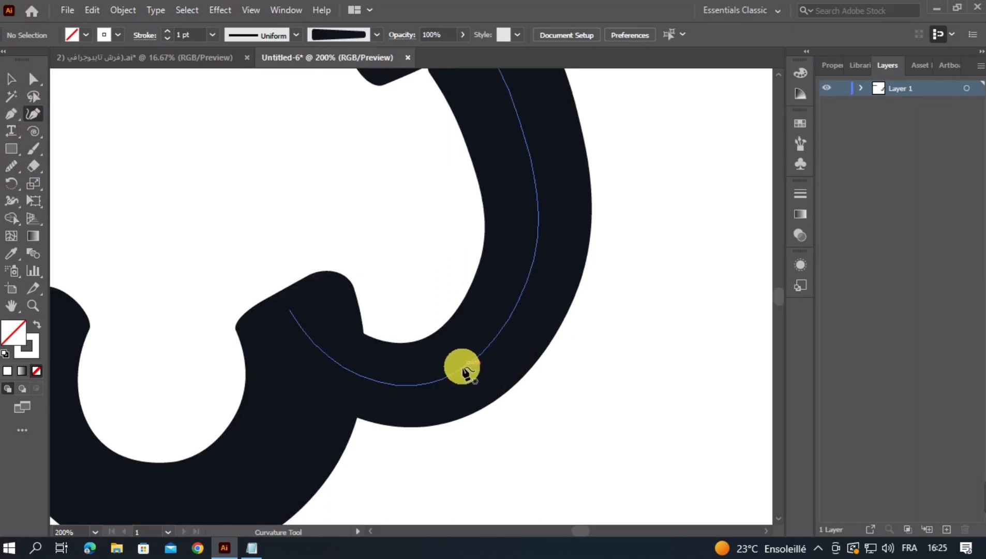
pyautogui.click(460, 364)
pyautogui.click(415, 385)
pyautogui.moveTo(416, 386); pyautogui.dragTo(444, 379)
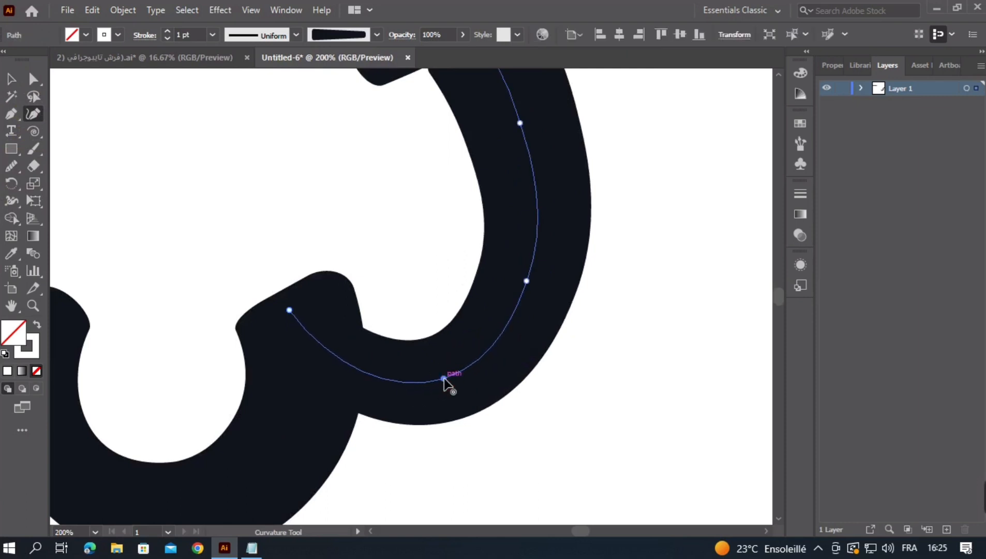
pyautogui.moveTo(525, 281)
pyautogui.mouseDown()
pyautogui.moveTo(526, 268)
pyautogui.moveTo(531, 281)
pyautogui.mouseUp()
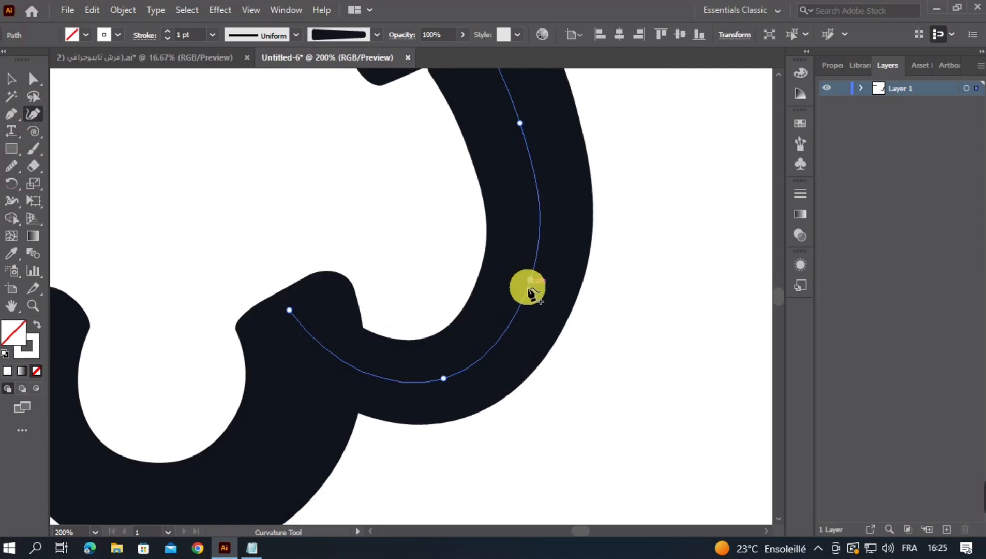
# - Paint a slightly curved upright stroke to the left of the rounded bowl with the Paintbrush, undoing unsatisfactory attempts
pyautogui.scroll(-3, 518, 313)
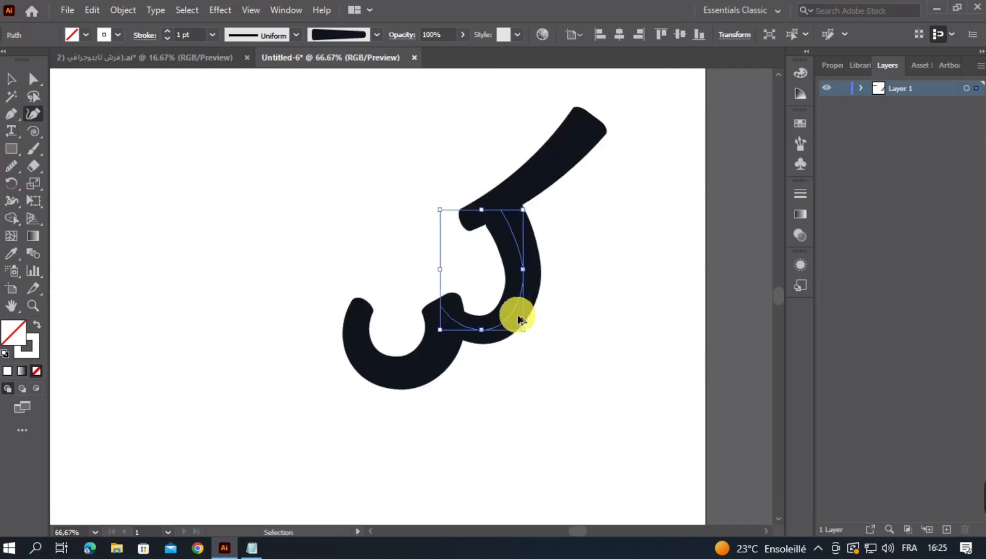
pyautogui.click(32, 153)
pyautogui.scroll(-2, 362, 303)
pyautogui.scroll(1, 424, 325)
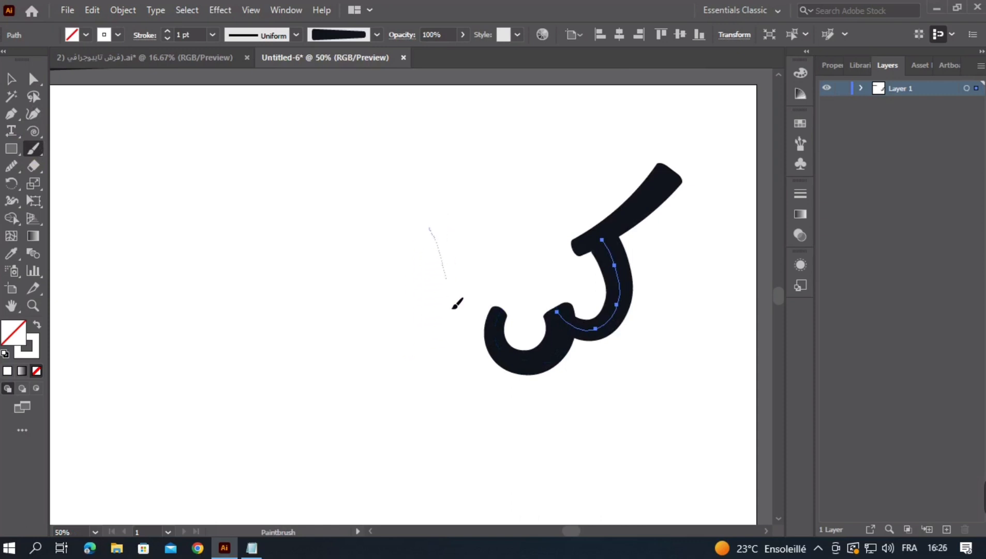
pyautogui.moveTo(456, 357); pyautogui.dragTo(457, 358)
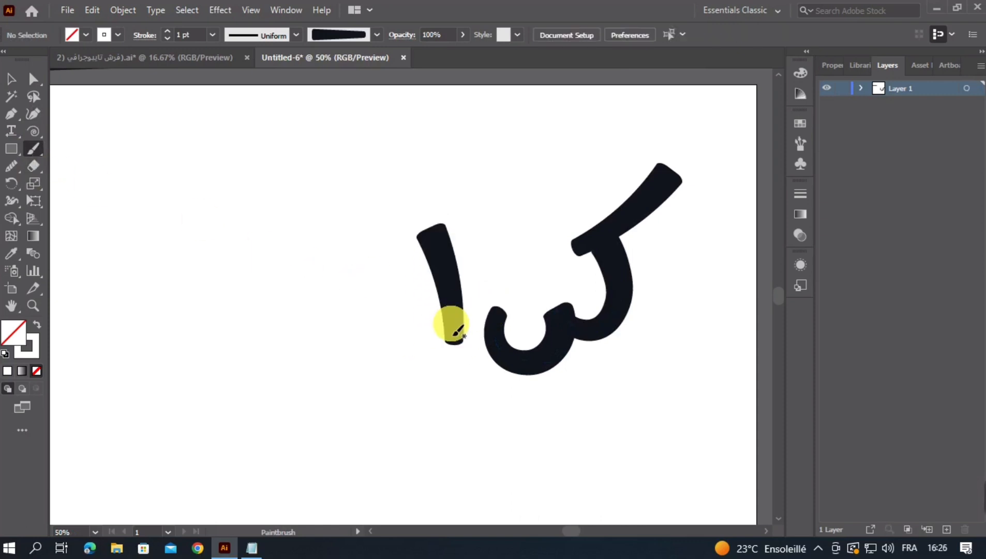
pyautogui.hotkey('ctrl', 'z')
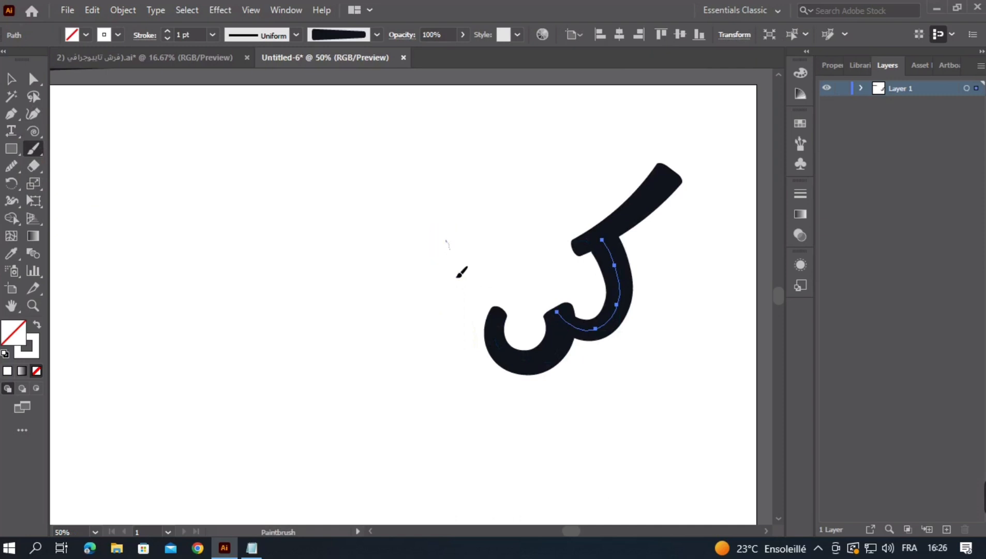
pyautogui.moveTo(473, 368); pyautogui.dragTo(478, 346)
pyautogui.hotkey('ctrl', 'z')
pyautogui.moveTo(447, 249)
pyautogui.mouseDown()
pyautogui.moveTo(476, 345)
pyautogui.moveTo(468, 364)
pyautogui.mouseUp()
pyautogui.hotkey('ctrl', 'z')
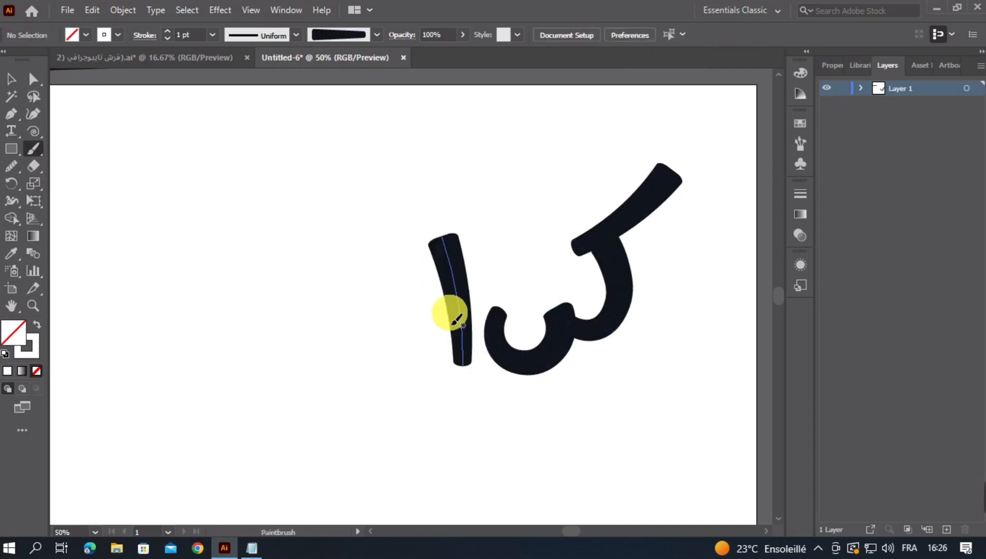
# - Move the upright stroke slightly higher beside the rounded bowl
pyautogui.click(11, 79)
pyautogui.click(461, 308)
pyautogui.scroll(1, 464, 331)
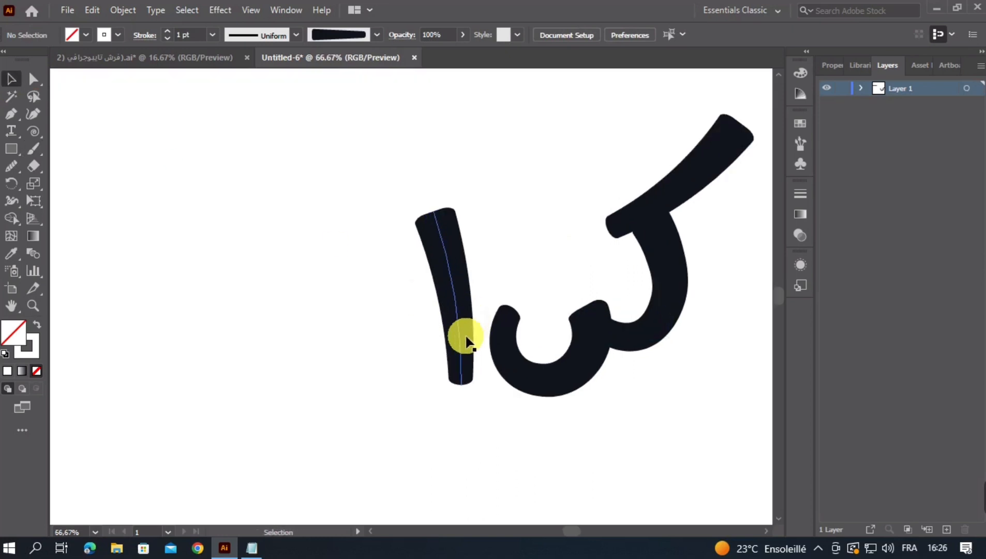
pyautogui.moveTo(465, 332)
pyautogui.mouseDown()
pyautogui.moveTo(463, 310)
pyautogui.moveTo(451, 336)
pyautogui.moveTo(494, 332)
pyautogui.mouseUp()
# - Paint a short hooked stroke just left of the upright stroke's lower part with the Paintbrush, undoing the oversized first attempt
pyautogui.click(33, 149)
pyautogui.scroll(2, 448, 329)
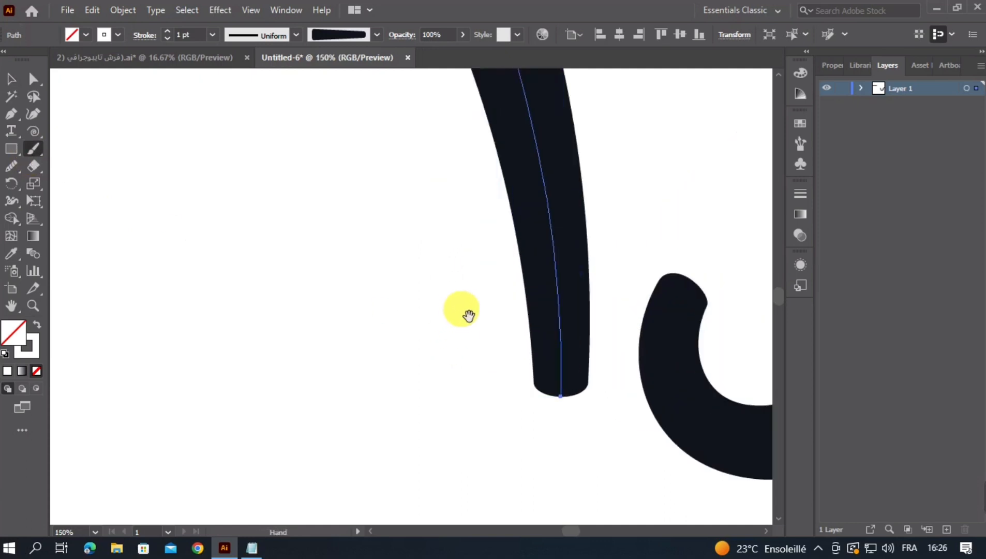
pyautogui.moveTo(392, 402); pyautogui.dragTo(331, 397)
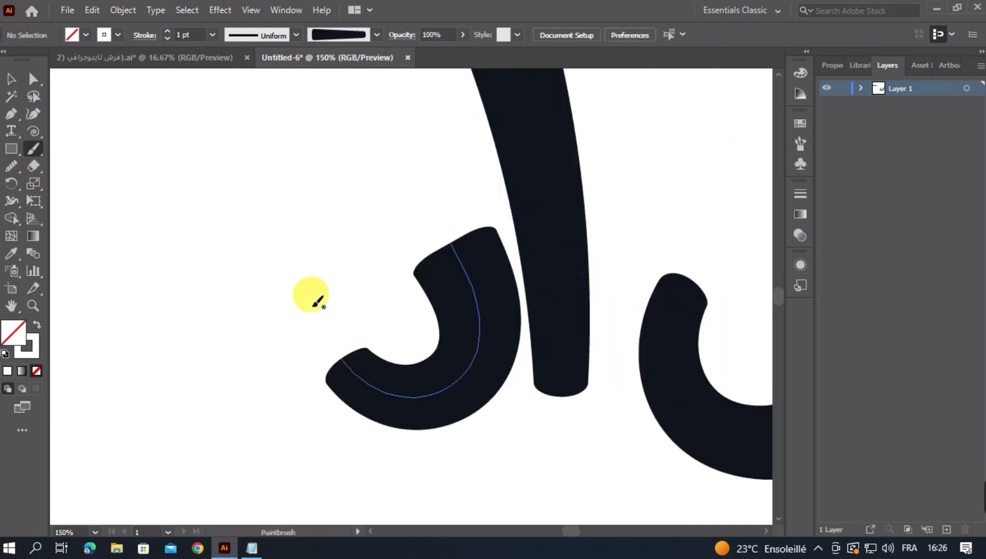
pyautogui.scroll(-2, 427, 312)
pyautogui.hotkey('ctrl', 'z')
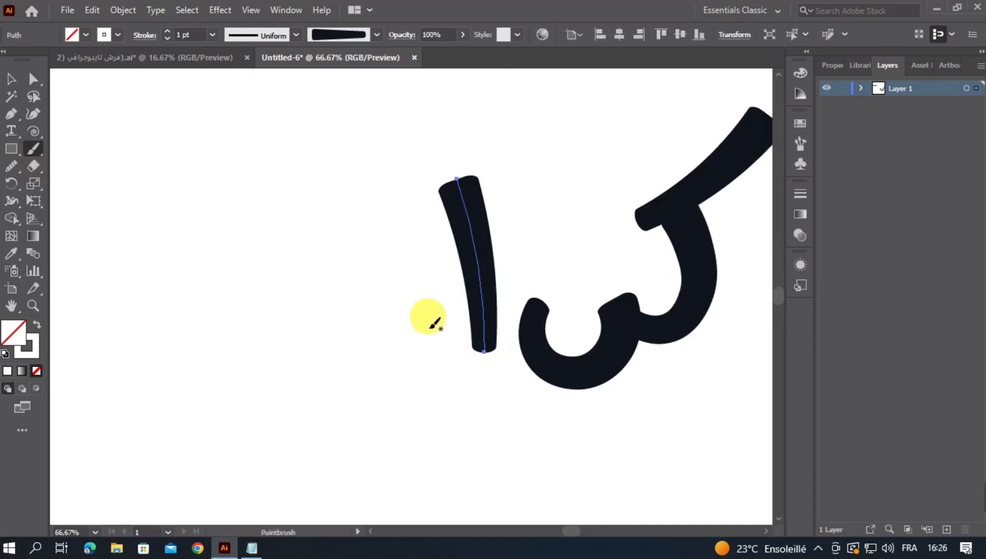
pyautogui.moveTo(440, 361)
pyautogui.mouseDown()
pyautogui.moveTo(393, 344)
pyautogui.moveTo(418, 342)
pyautogui.mouseUp()
pyautogui.click(419, 379)
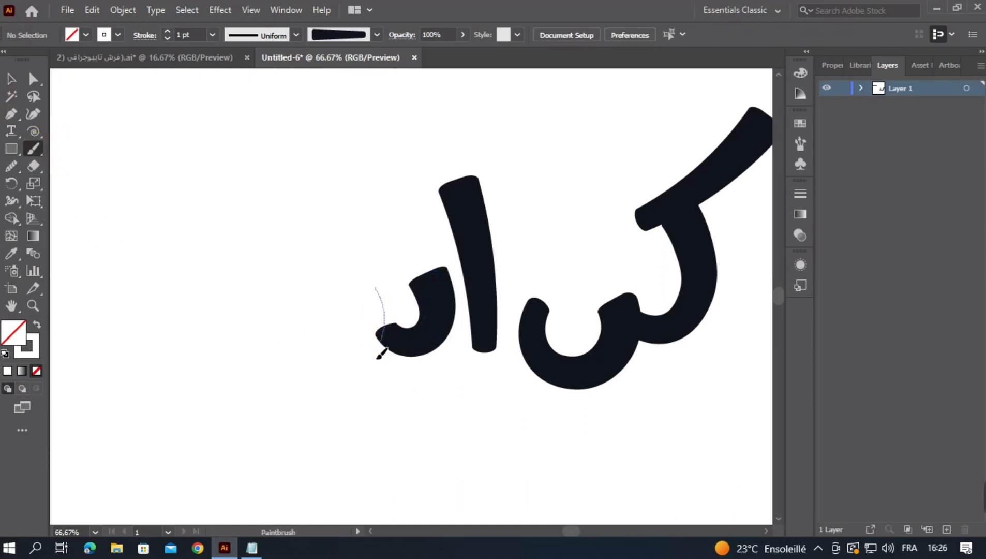
# - Paint a wide shallow bowl from the short hook's left end and move it slightly up and left to fit the join
pyautogui.moveTo(270, 265); pyautogui.dragTo(272, 266)
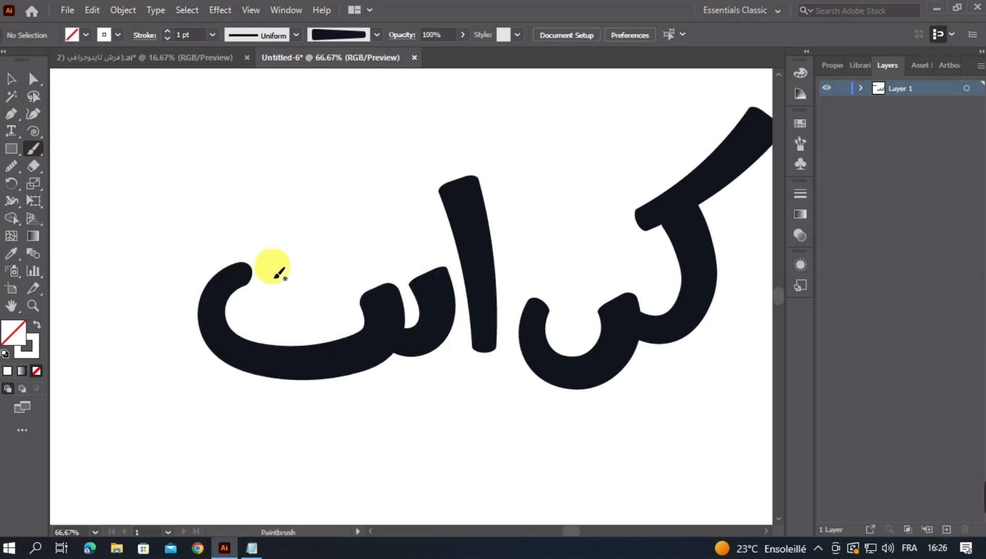
pyautogui.click(11, 79)
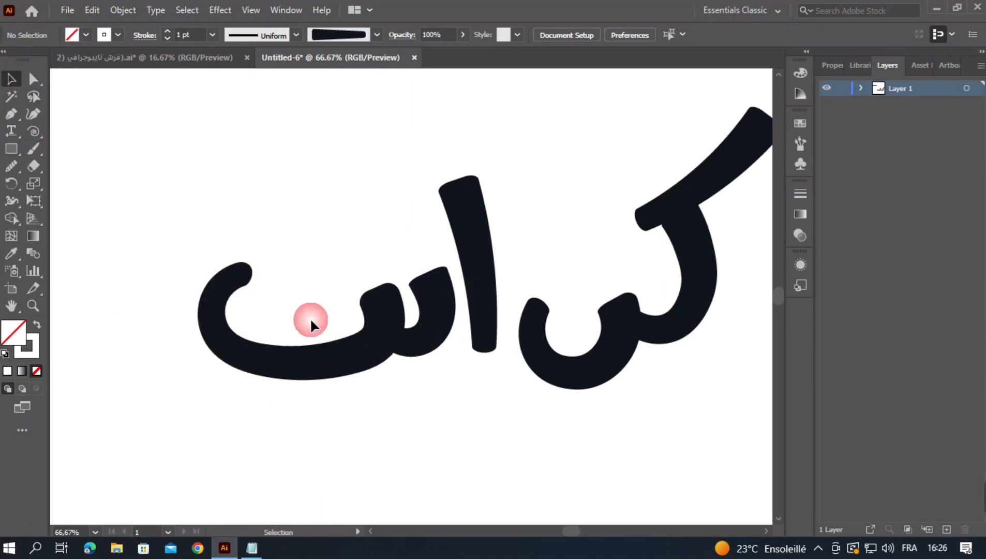
pyautogui.moveTo(310, 321); pyautogui.dragTo(361, 356)
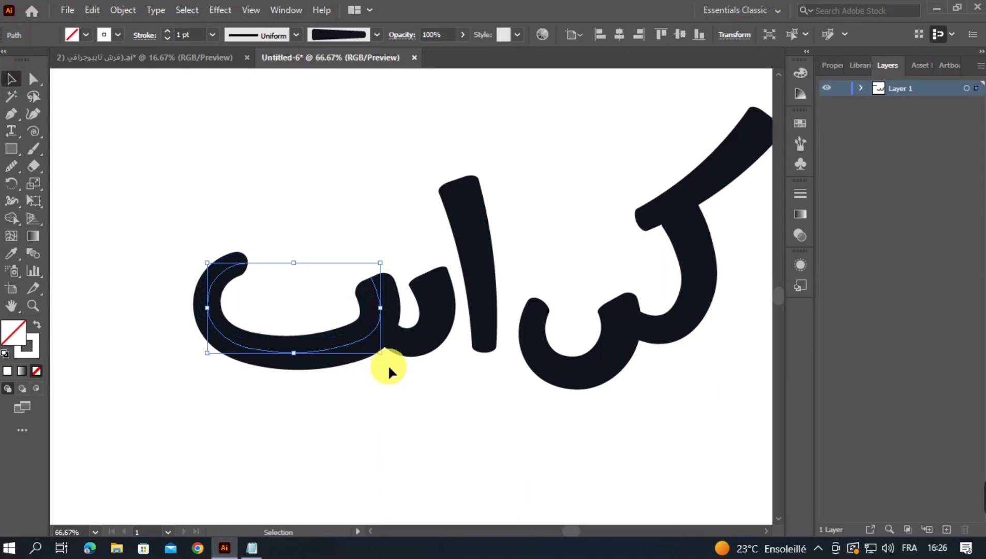
pyautogui.click(422, 388)
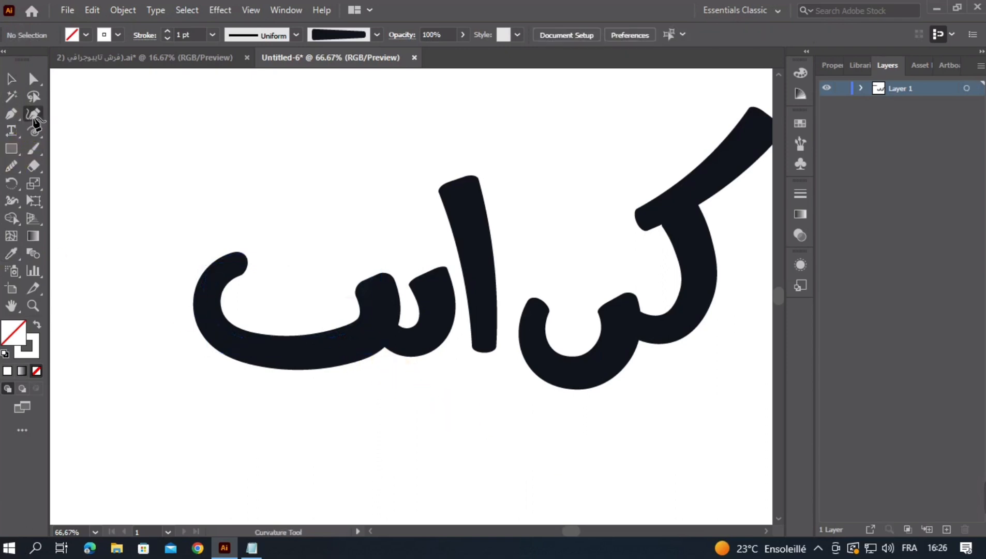
# - Extend the wide bowl stroke's upper left end slightly inward with the Curvature tool, then deselect it
pyautogui.click(248, 263)
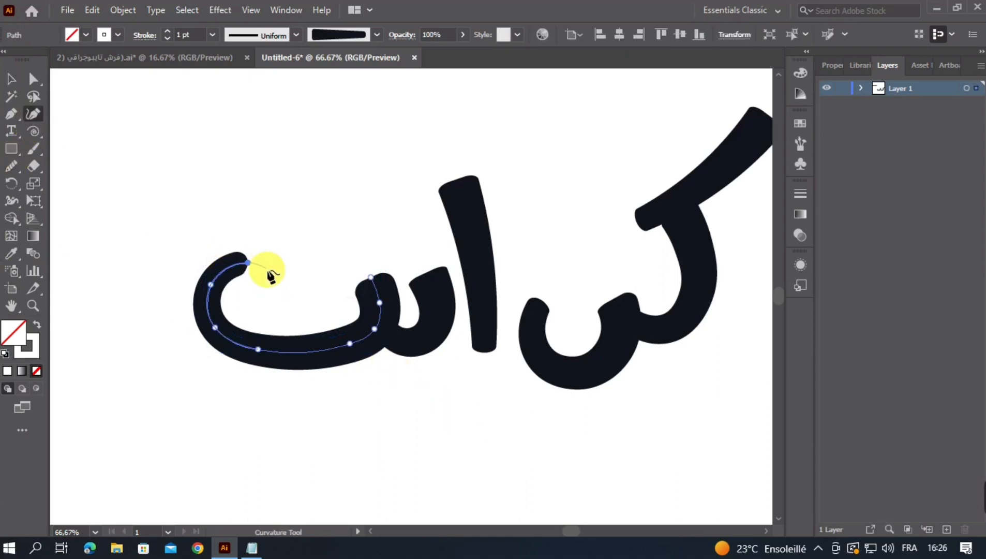
pyautogui.click(281, 273)
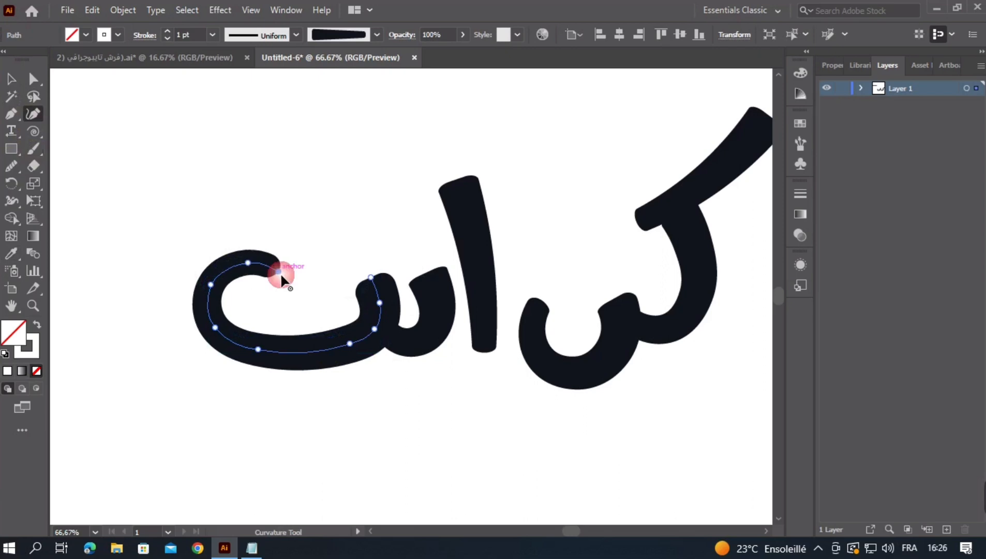
pyautogui.click(11, 78)
pyautogui.click(280, 221)
# - Select all the lettering strokes and move them together up and left to free the artboard below
pyautogui.scroll(-2, 532, 331)
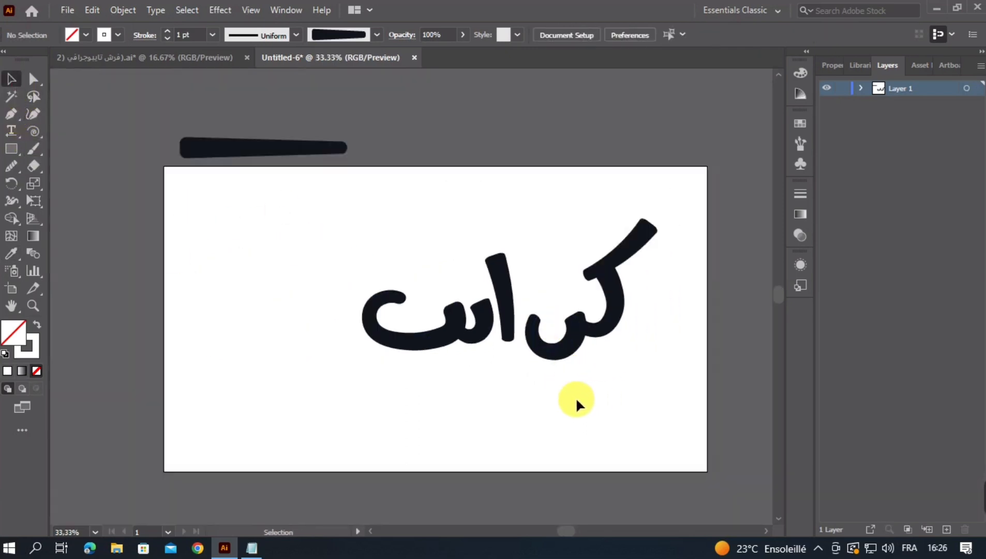
pyautogui.moveTo(659, 230); pyautogui.dragTo(357, 352)
pyautogui.moveTo(454, 334); pyautogui.dragTo(401, 246)
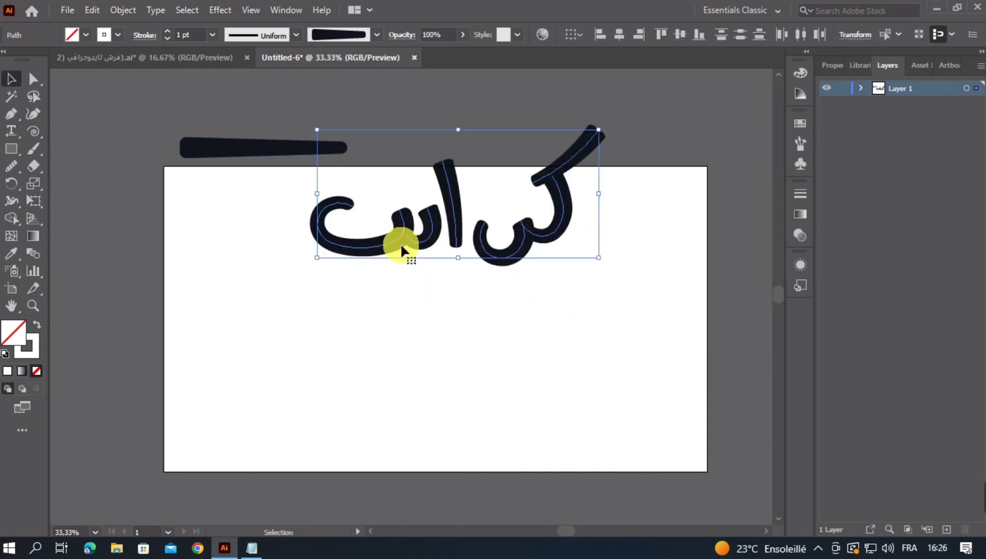
# - Paint a curved upright alef and a hooked lam beside it below the first line with the Paintbrush
pyautogui.click(41, 153)
pyautogui.scroll(1, 564, 366)
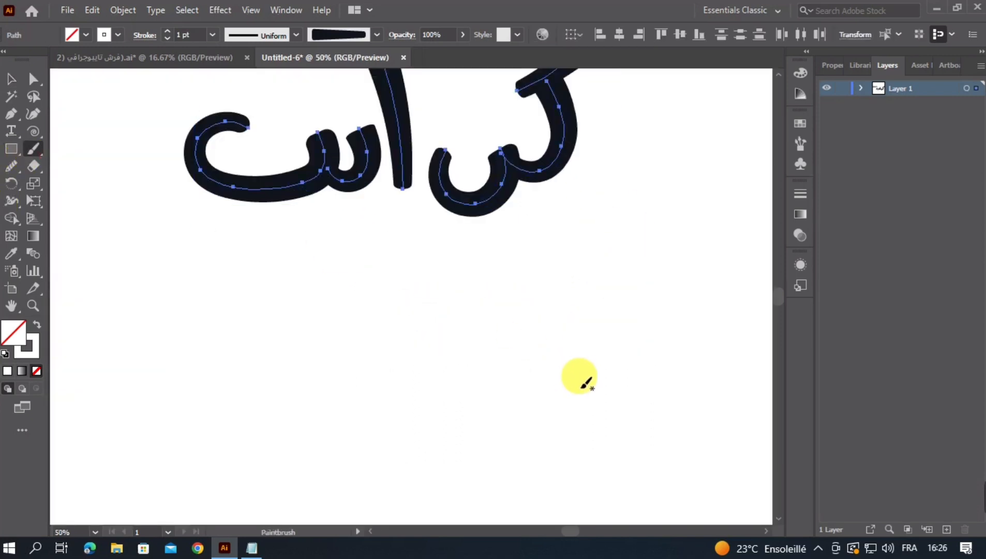
pyautogui.moveTo(547, 256)
pyautogui.mouseDown()
pyautogui.moveTo(566, 299)
pyautogui.moveTo(573, 408)
pyautogui.mouseUp()
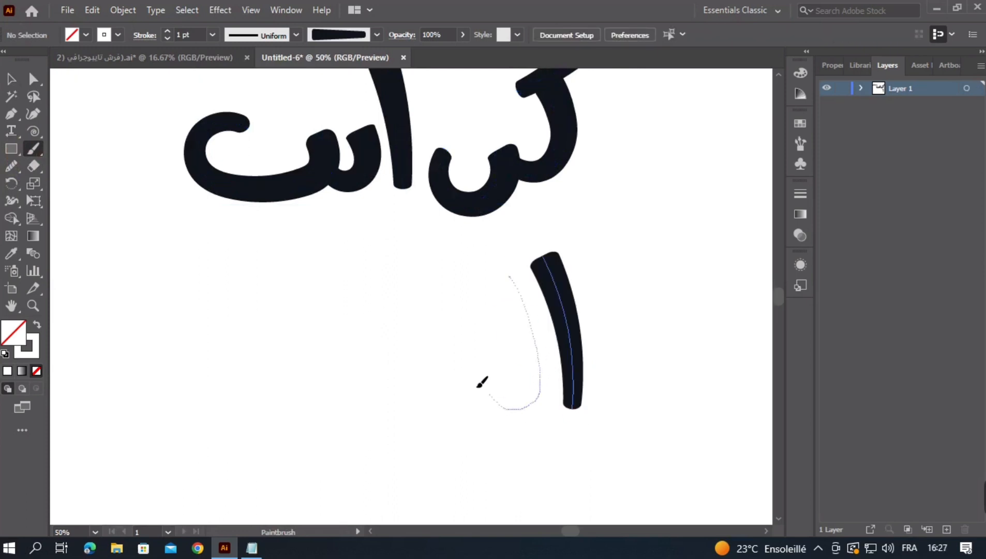
pyautogui.moveTo(480, 382); pyautogui.dragTo(480, 383)
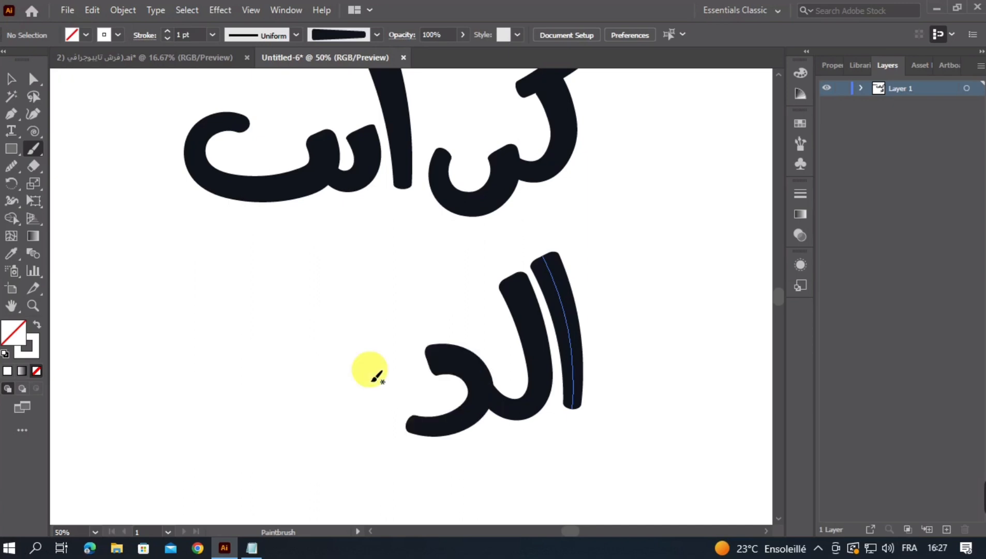
# - Undo the dal stroke and repaint it as a rounded curve touching the left end of the lam's hook
pyautogui.hotkey('ctrl', 'z')
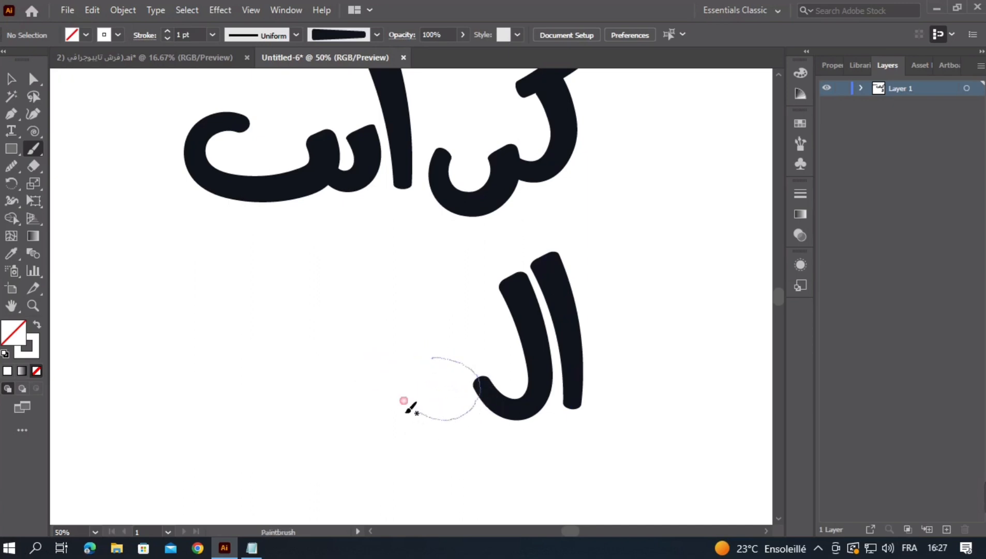
pyautogui.moveTo(406, 412); pyautogui.dragTo(405, 412)
pyautogui.press('space')
pyautogui.moveTo(379, 377); pyautogui.dragTo(406, 369)
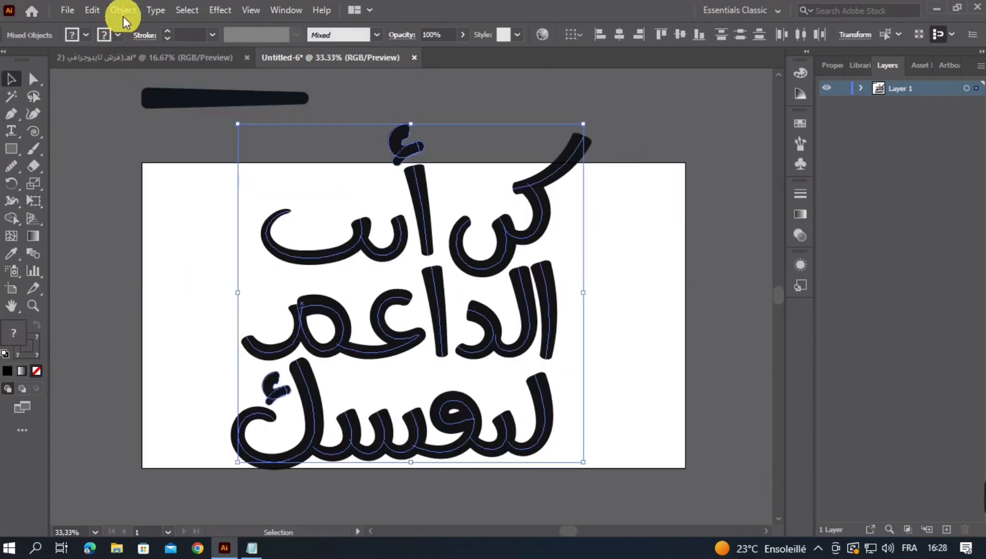
# - Expand the appearance of all the lettering strokes and fill them with solid black 000000
pyautogui.click(123, 10)
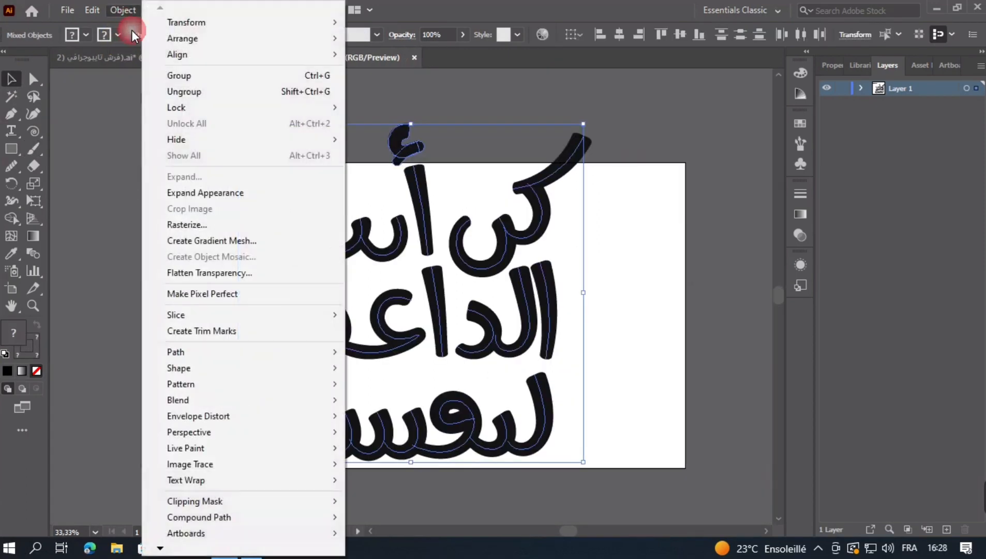
pyautogui.click(196, 193)
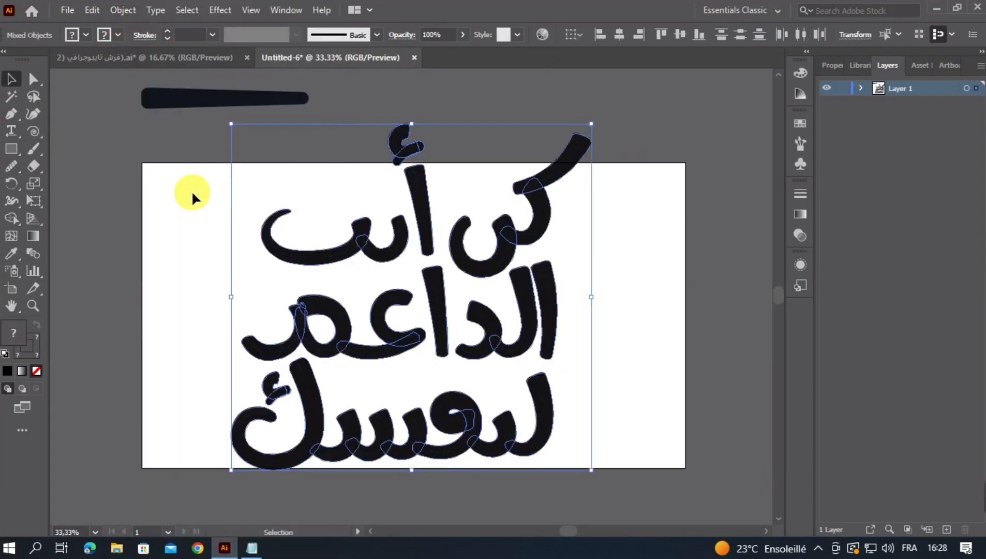
pyautogui.click(11, 372)
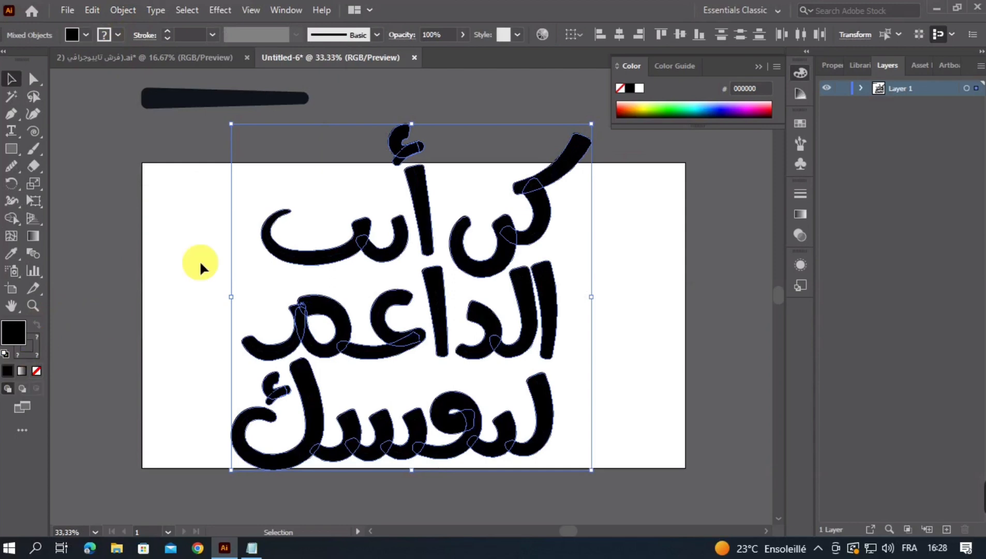
pyautogui.click(752, 70)
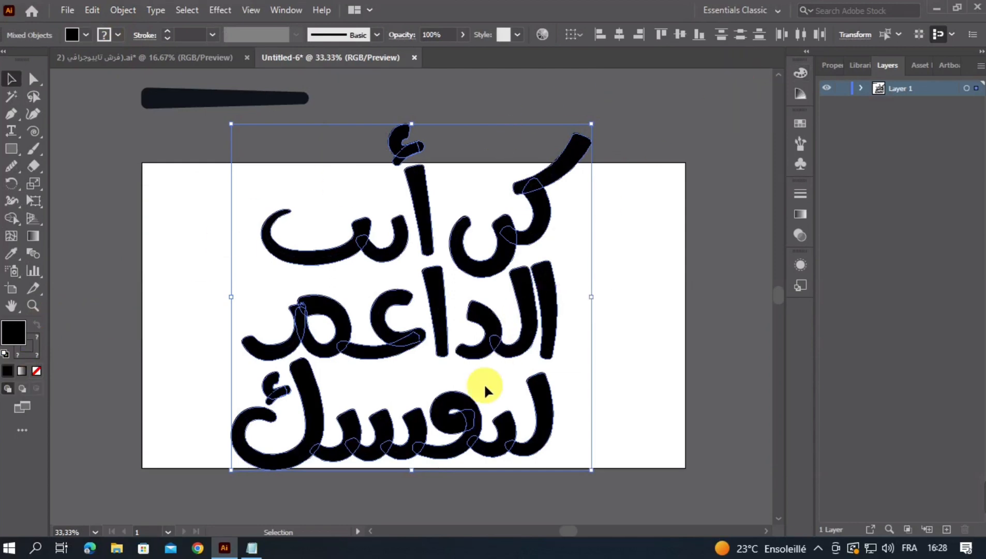
# - Scale the whole three-line lettering down proportionally and move it fully inside the artboard
pyautogui.moveTo(420, 476); pyautogui.dragTo(420, 381)
pyautogui.moveTo(434, 265); pyautogui.dragTo(431, 326)
pyautogui.click(605, 341)
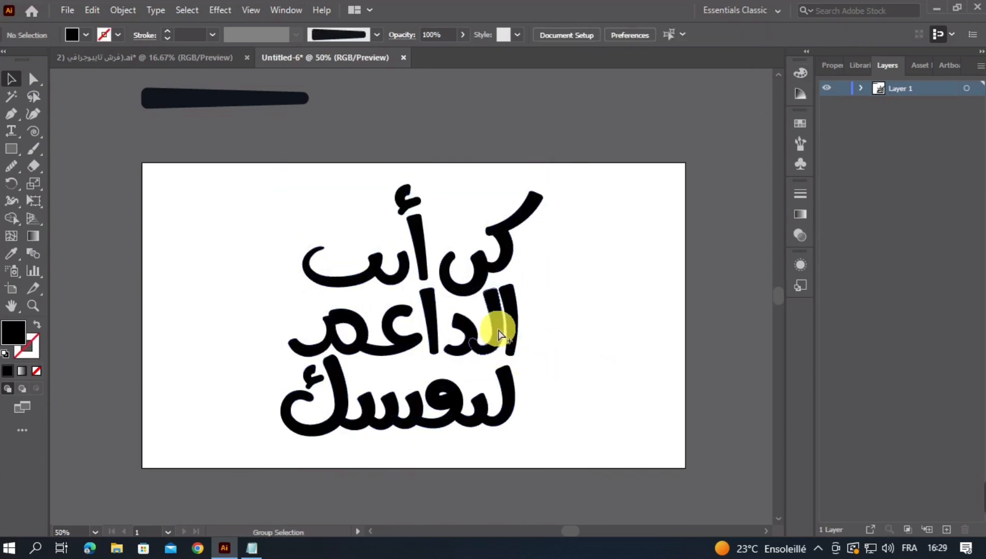
# - Draw a small black circle with the Ellipse tool in the empty area above and left of the first line
pyautogui.scroll(1, 504, 325)
pyautogui.moveTo(248, 218); pyautogui.dragTo(327, 312)
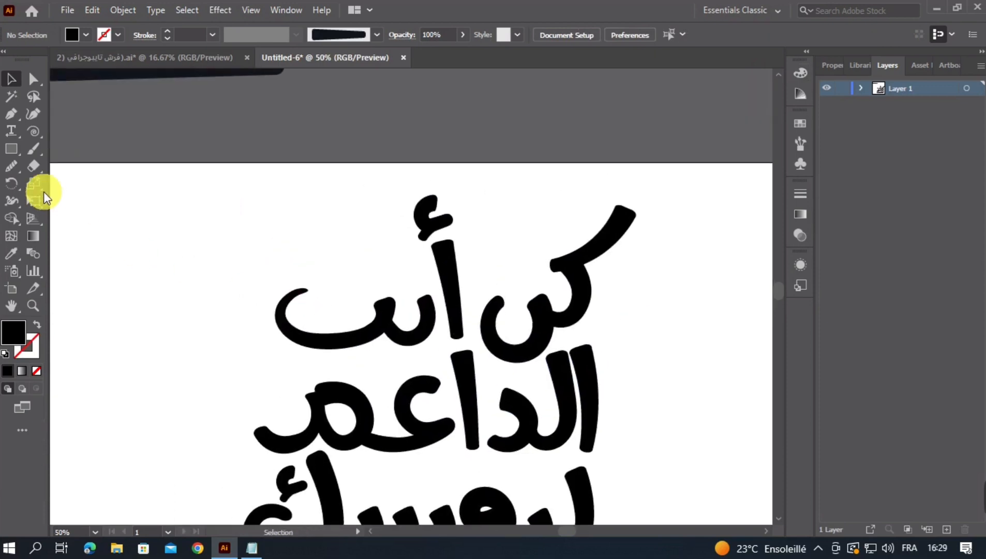
pyautogui.click(14, 153)
pyautogui.click(49, 181)
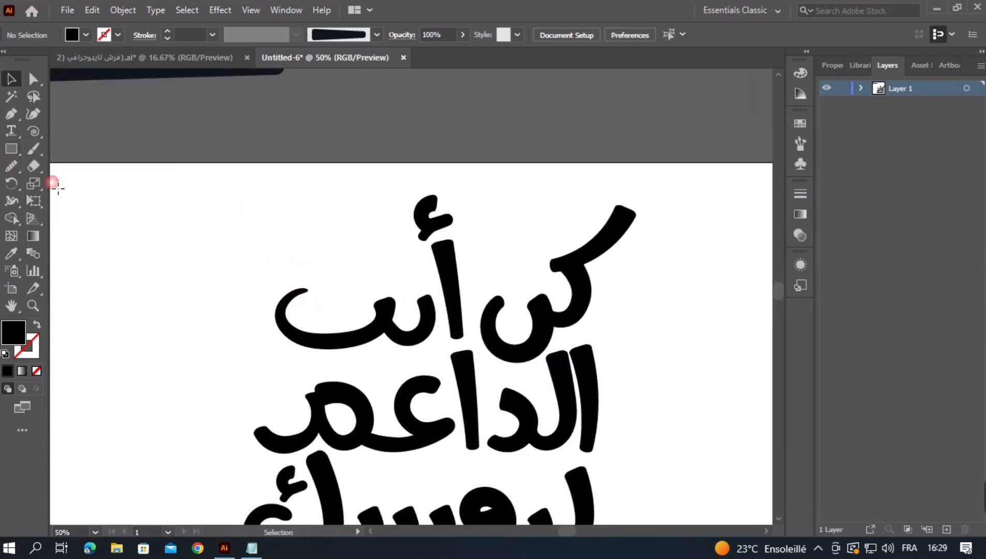
pyautogui.scroll(2, 263, 266)
pyautogui.moveTo(233, 182); pyautogui.dragTo(248, 218)
pyautogui.click(12, 79)
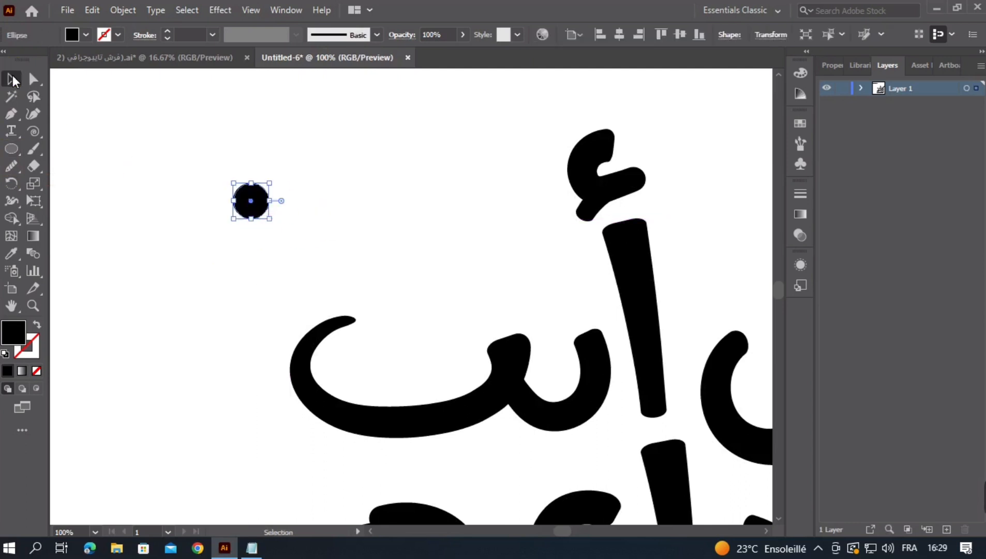
# - Duplicate the small circle directly beside itself and move the pair into the wide bowl of the ت
pyautogui.click(124, 11)
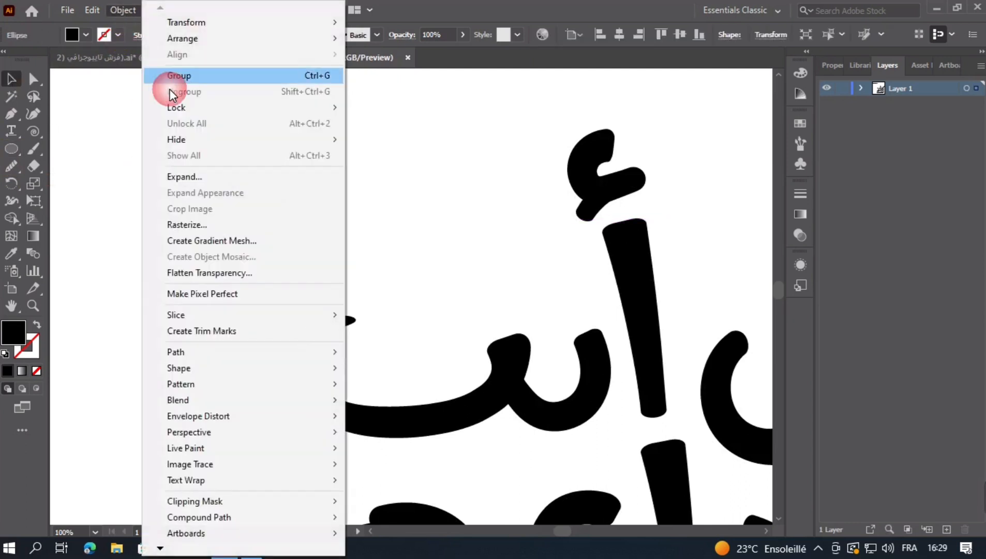
pyautogui.click(198, 176)
pyautogui.moveTo(257, 209); pyautogui.dragTo(293, 210)
pyautogui.click(356, 262)
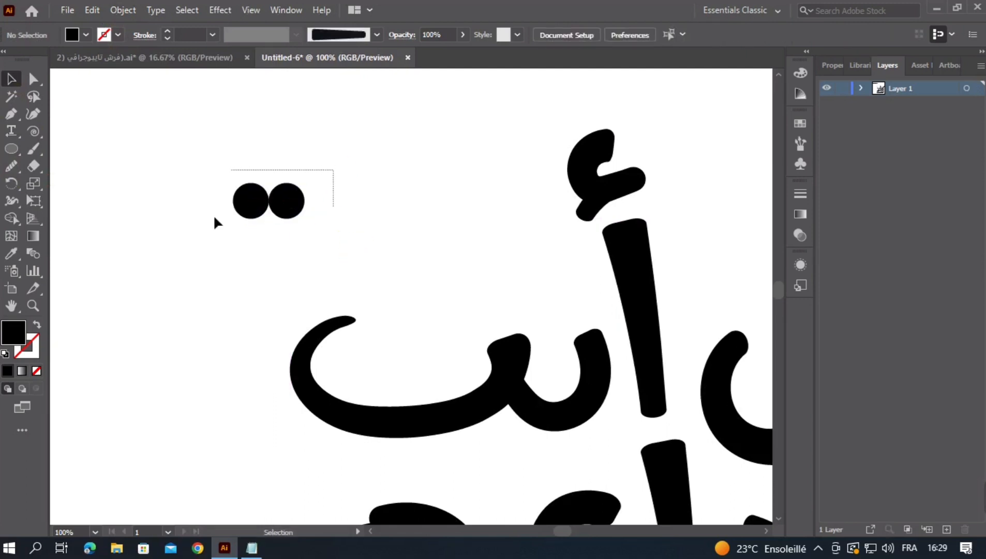
pyautogui.moveTo(214, 222); pyautogui.dragTo(214, 223)
pyautogui.moveTo(285, 202); pyautogui.dragTo(427, 344)
pyautogui.click(516, 288)
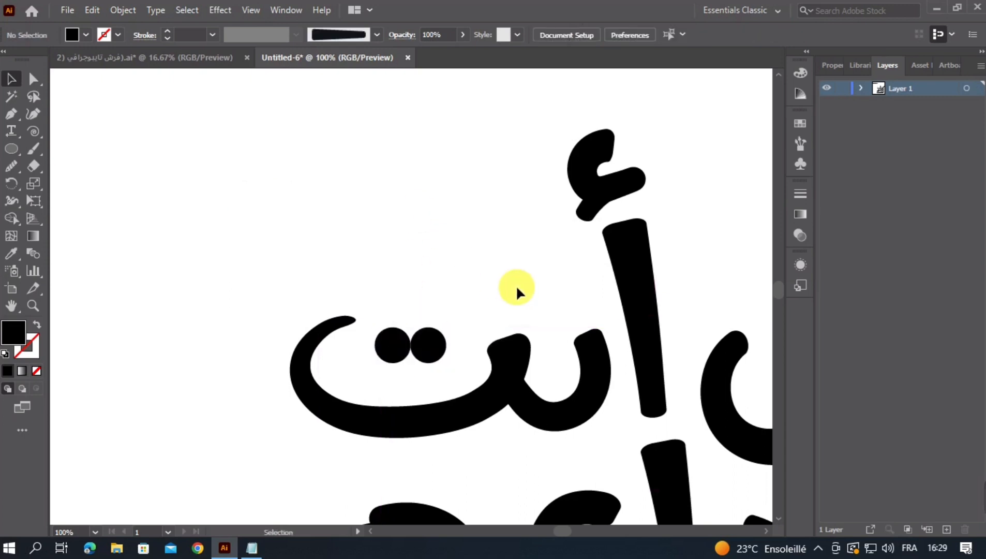
# - Copy a dot above the noon of أنت and another above the noon bowl of كن
pyautogui.moveTo(479, 261); pyautogui.dragTo(323, 231)
pyautogui.moveTo(269, 320); pyautogui.dragTo(418, 274)
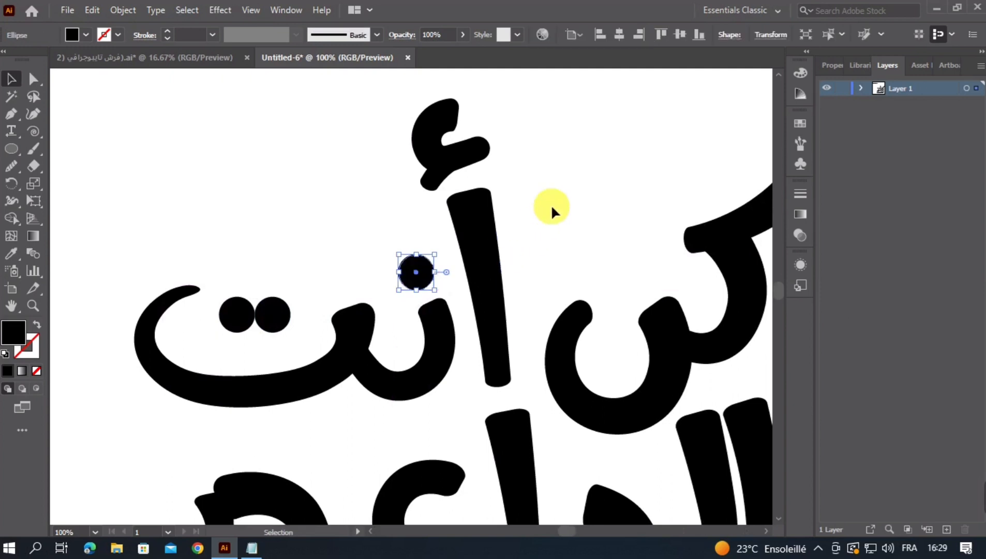
pyautogui.moveTo(550, 208); pyautogui.dragTo(409, 202)
pyautogui.moveTo(275, 280); pyautogui.dragTo(459, 310)
pyautogui.click(441, 229)
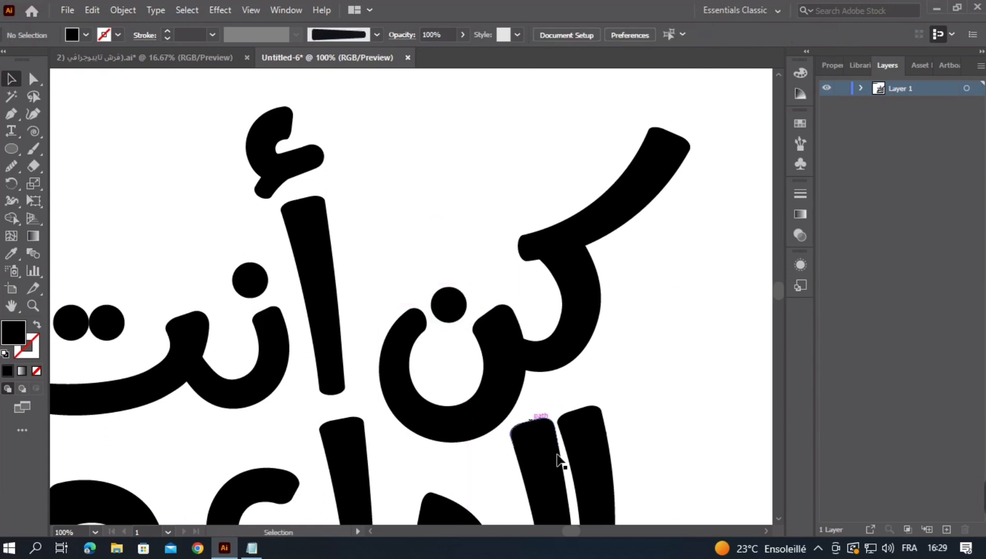
# - Move the dot above the noon of أنت slightly down, closer to the letter
pyautogui.moveTo(495, 451); pyautogui.dragTo(412, 352)
pyautogui.click(378, 261)
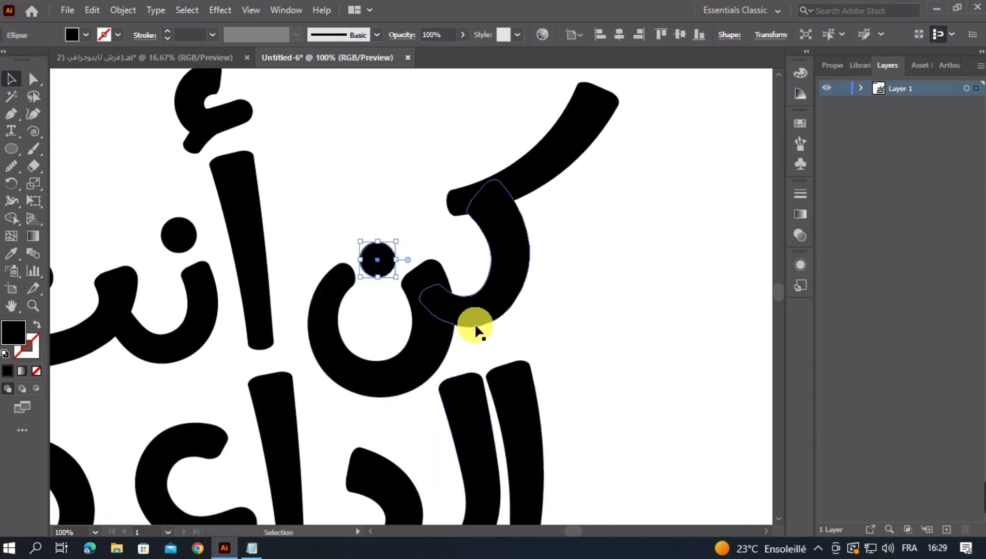
pyautogui.click(583, 338)
pyautogui.hotkey('ctrl', '-')
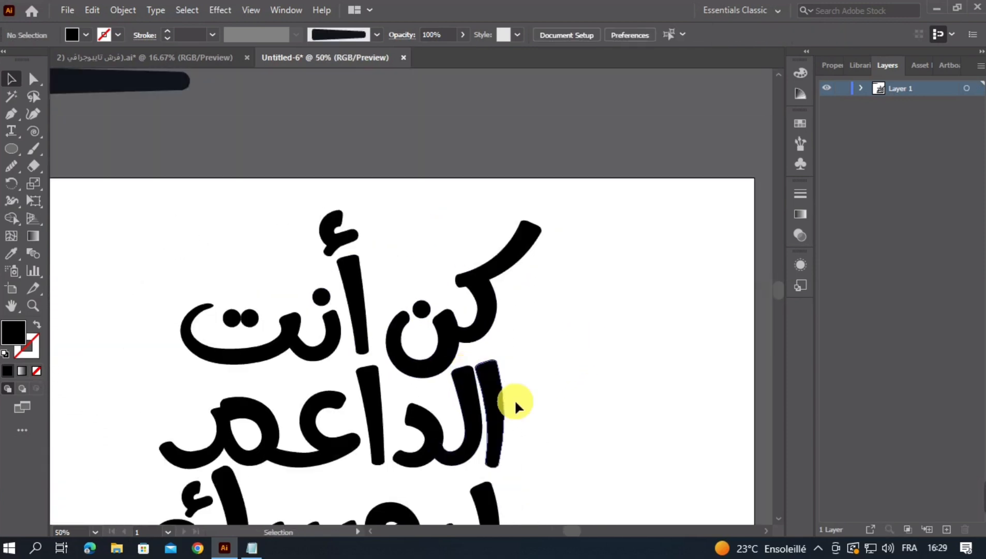
pyautogui.scroll(-3, 409, 393)
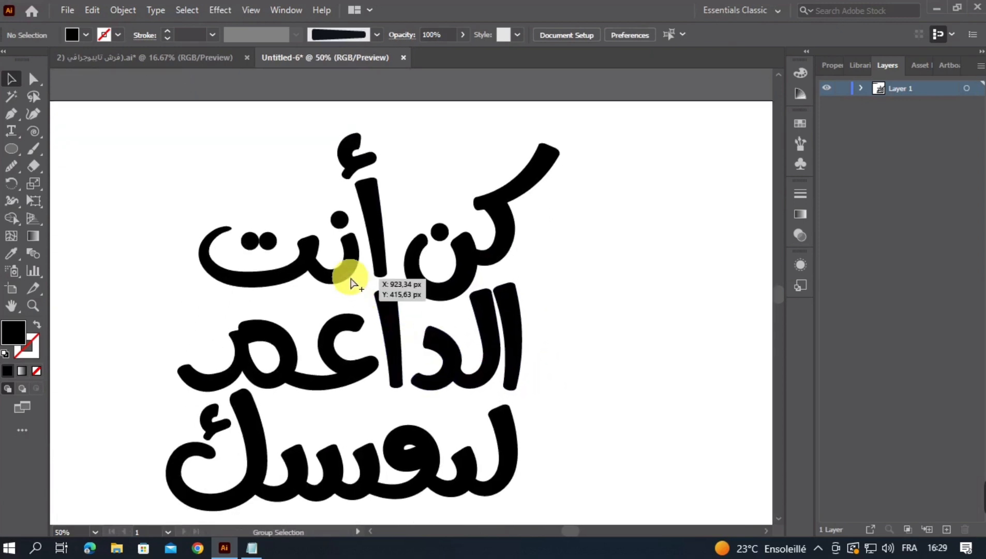
pyautogui.scroll(2, 331, 259)
pyautogui.moveTo(330, 162); pyautogui.dragTo(330, 168)
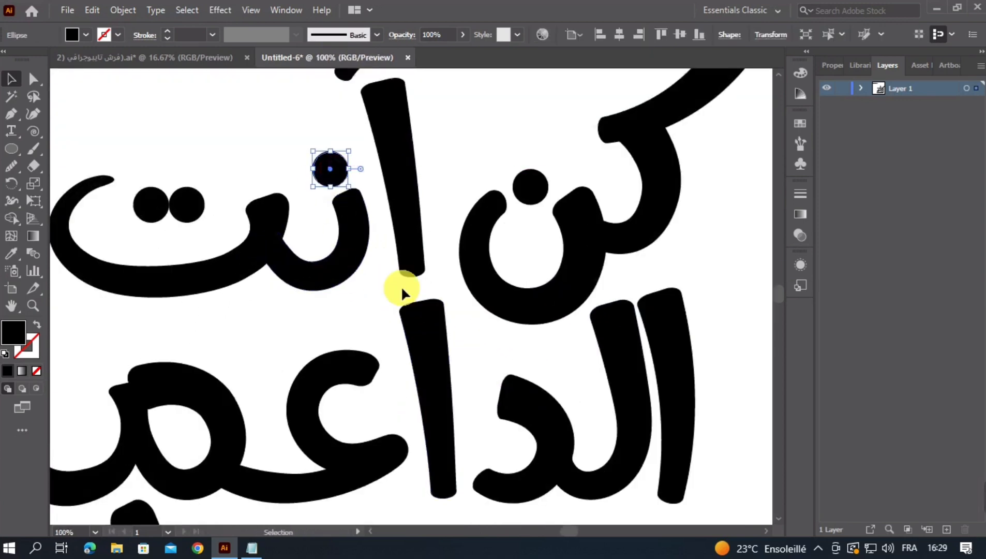
pyautogui.click(402, 280)
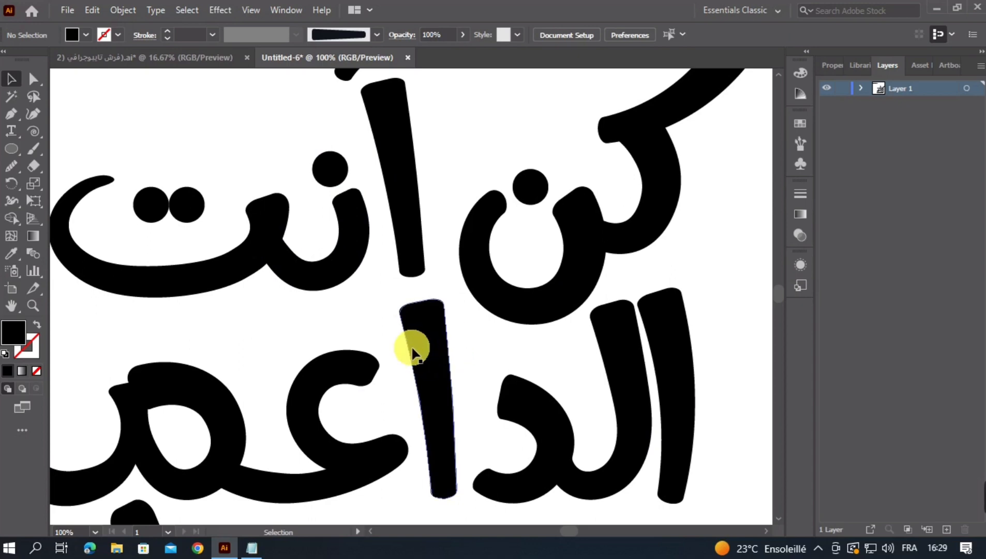
# - Copy the noon dot into the bottom word, placing one above the noon and one above the ف
pyautogui.scroll(-1, 469, 365)
pyautogui.moveTo(454, 401); pyautogui.dragTo(452, 280)
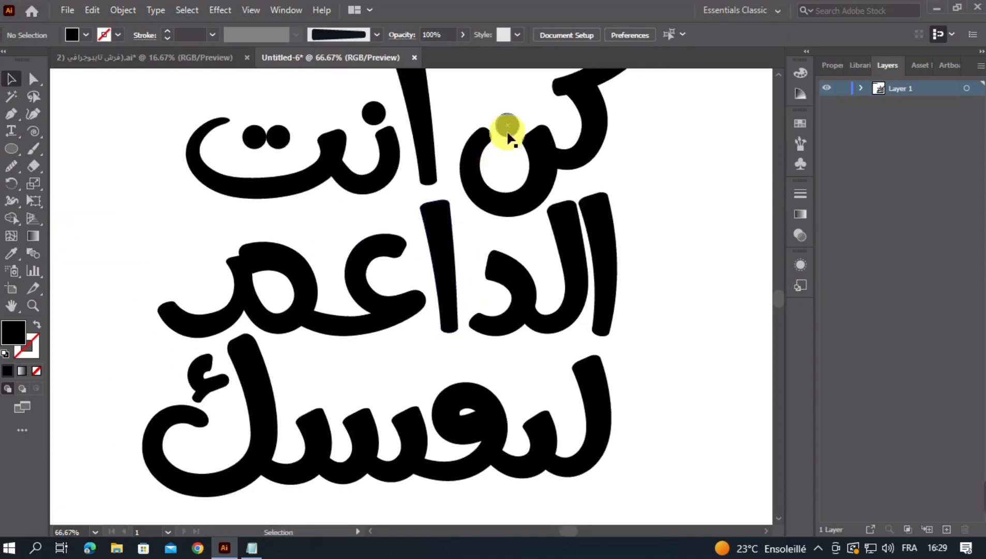
pyautogui.moveTo(507, 133); pyautogui.dragTo(447, 370)
pyautogui.click(653, 303)
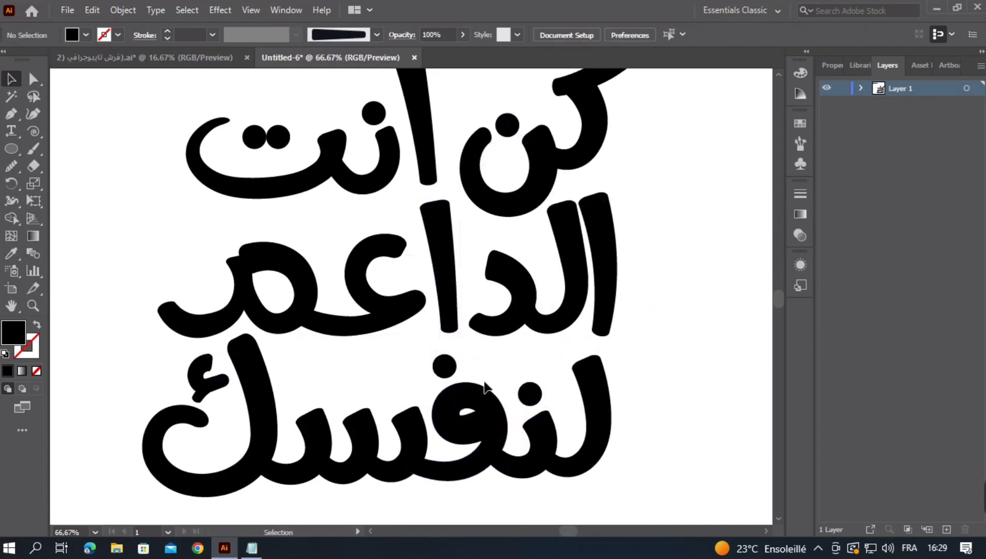
# - Move the small و-shaped vowel mark from above the ت to above the ك of the first word
pyautogui.scroll(-1, 507, 414)
pyautogui.scroll(-1, 506, 414)
pyautogui.scroll(1, 563, 401)
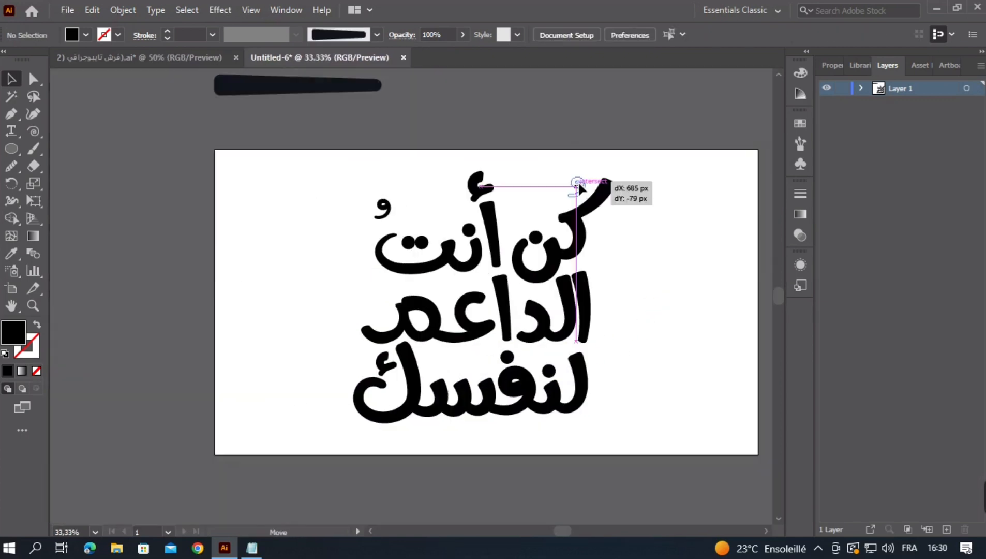
pyautogui.moveTo(574, 184); pyautogui.dragTo(575, 182)
pyautogui.click(610, 241)
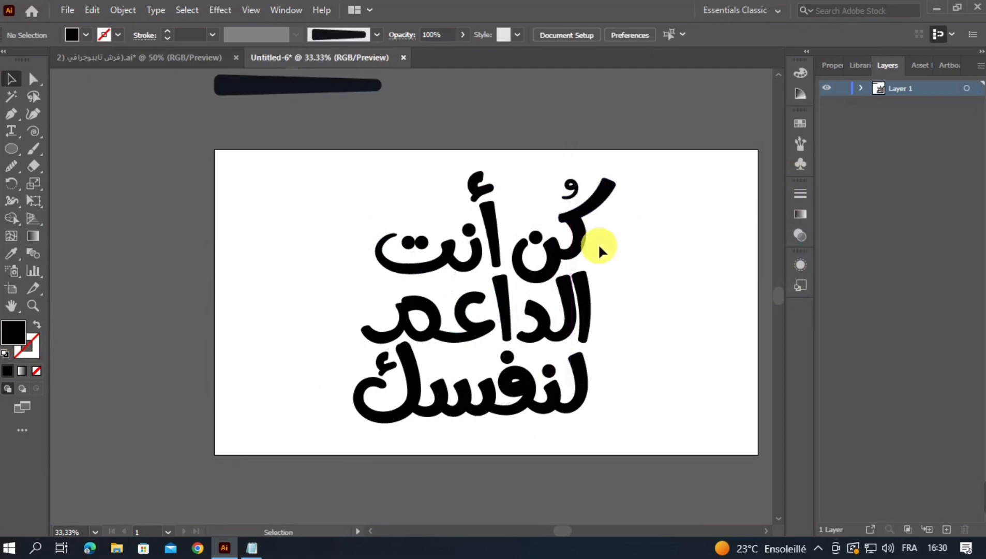
# - Paint a short, slightly curved slanted stroke in the empty area left of أنت with the Paintbrush
pyautogui.click(15, 114)
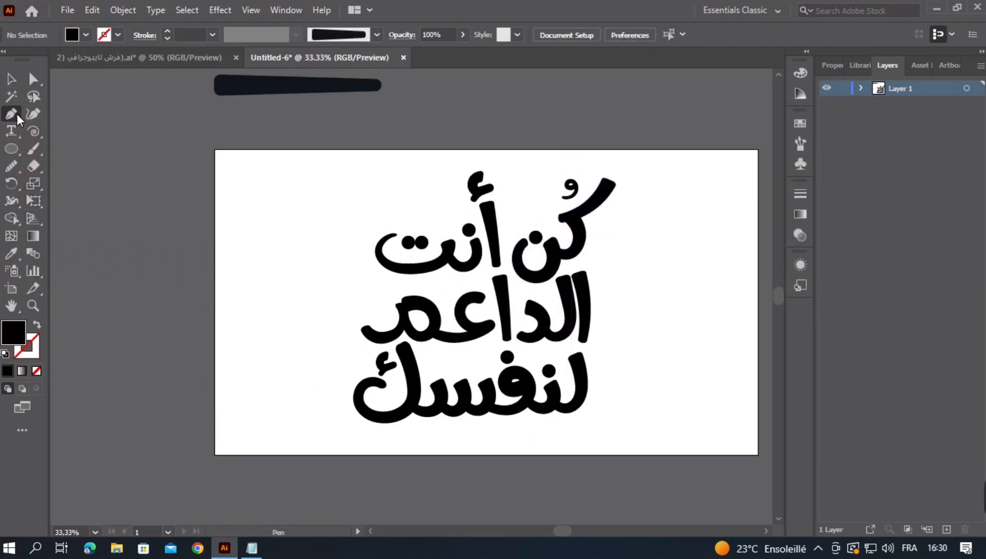
pyautogui.click(34, 146)
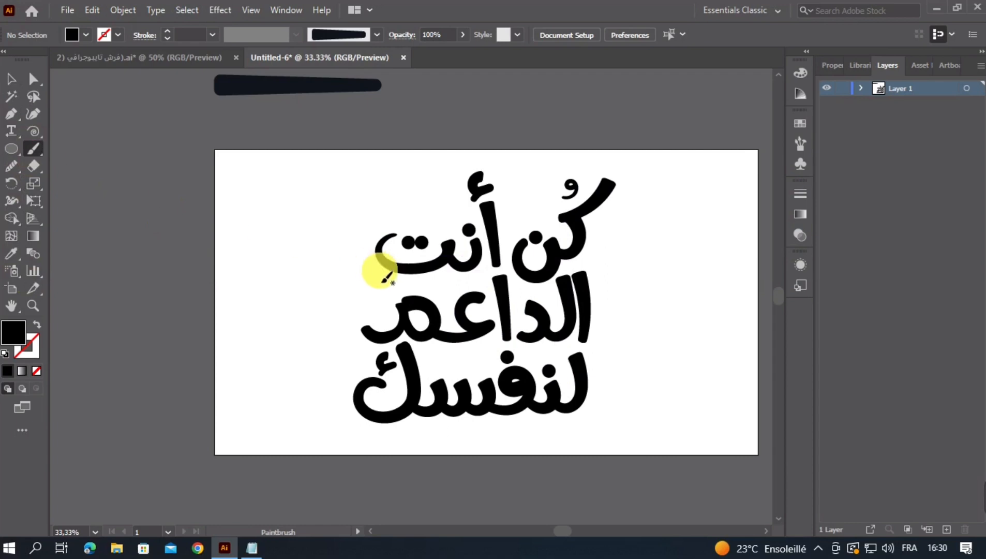
pyautogui.scroll(2, 374, 269)
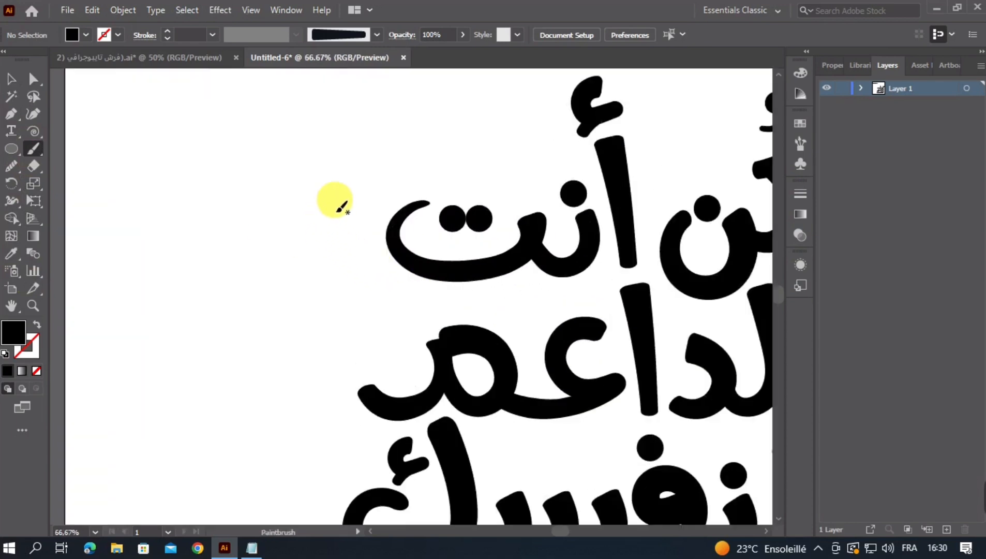
pyautogui.moveTo(209, 248); pyautogui.dragTo(210, 242)
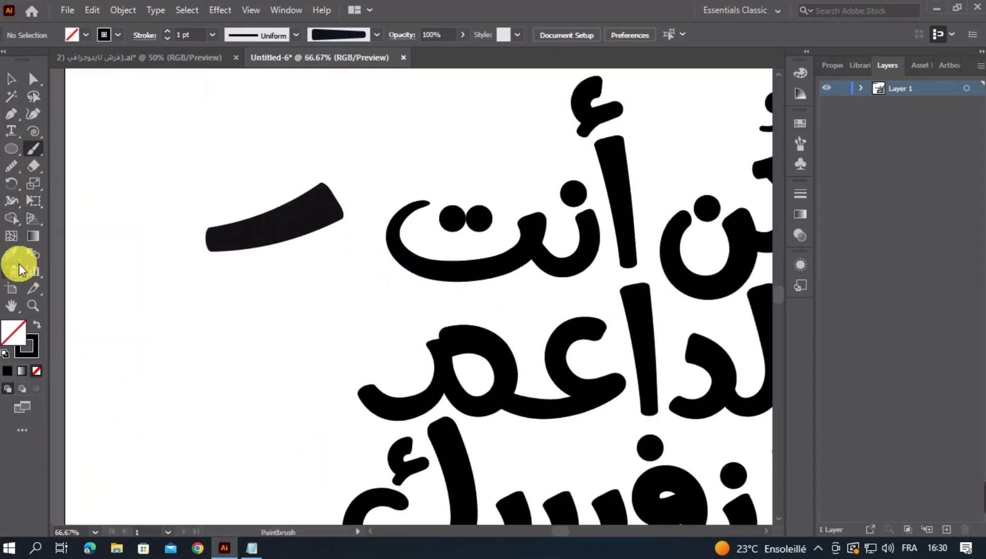
# - Taper the thinner end of the painted slanted stroke to a point with the Width tool
pyautogui.click(11, 203)
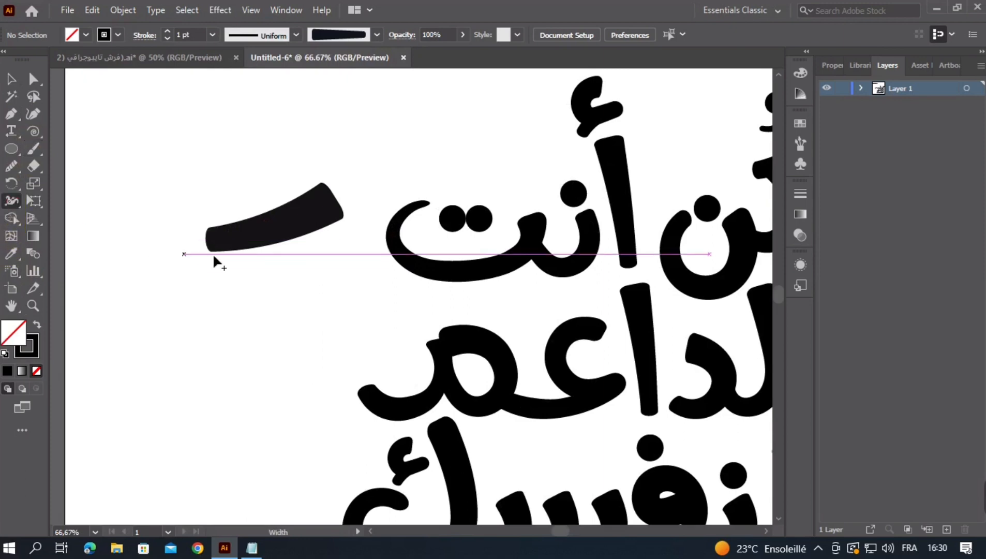
pyautogui.moveTo(210, 236); pyautogui.dragTo(216, 254)
pyautogui.moveTo(211, 242)
pyautogui.mouseDown()
pyautogui.moveTo(214, 249)
pyautogui.moveTo(206, 240)
pyautogui.mouseUp()
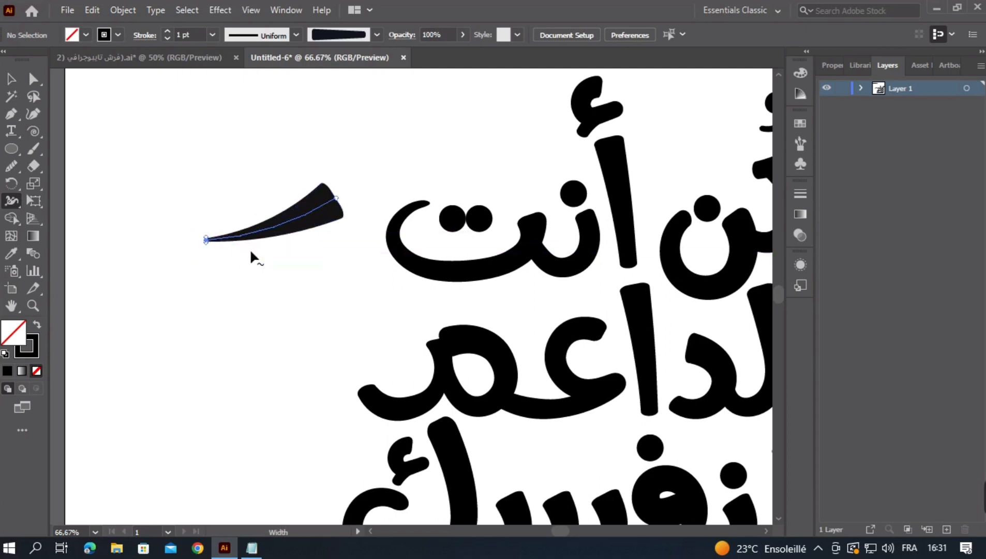
# - Expand the appearance of the tapered slanted stroke into a filled shape
pyautogui.click(10, 78)
pyautogui.click(329, 243)
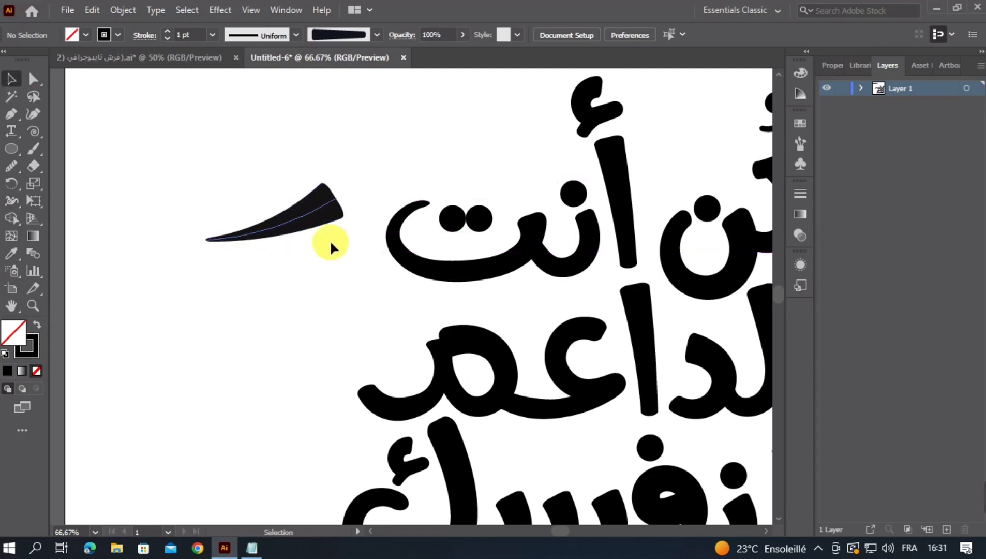
pyautogui.click(301, 227)
pyautogui.click(123, 10)
pyautogui.click(213, 195)
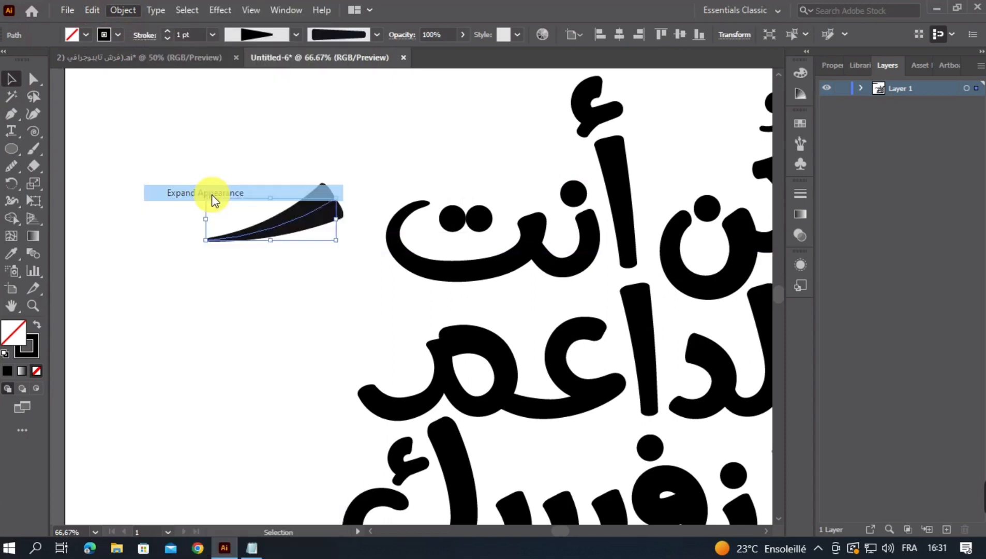
# - Shrink the expanded slanted mark and place it above the two dots of the ت in أنت
pyautogui.moveTo(344, 242); pyautogui.dragTo(163, 308)
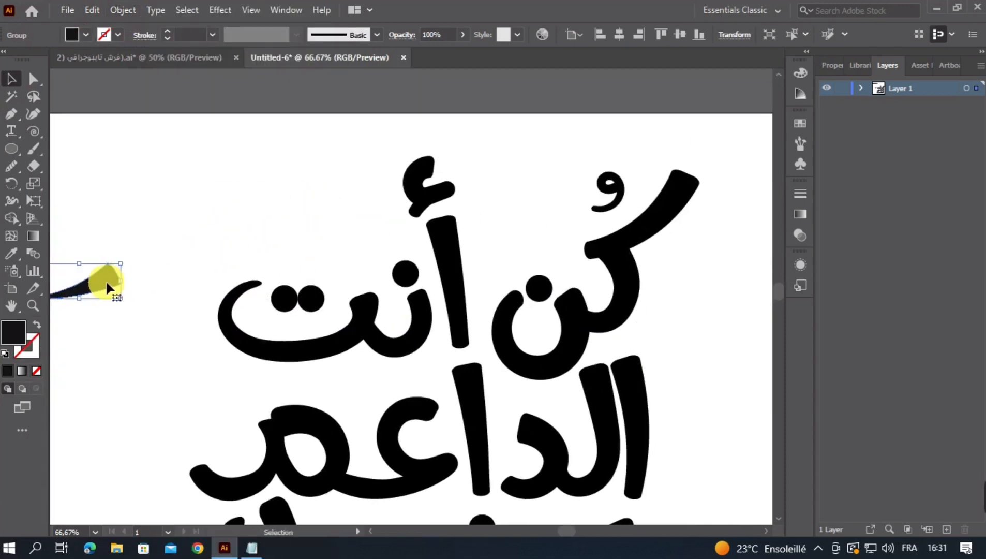
pyautogui.moveTo(105, 280); pyautogui.dragTo(328, 262)
pyautogui.click(288, 185)
pyautogui.click(280, 181)
pyautogui.press('a')
pyautogui.press('v')
# - Copy the slanted mark beneath the ع of الداعم, leaving a small gap, and rotate it slightly clockwise
pyautogui.scroll(-2, 472, 341)
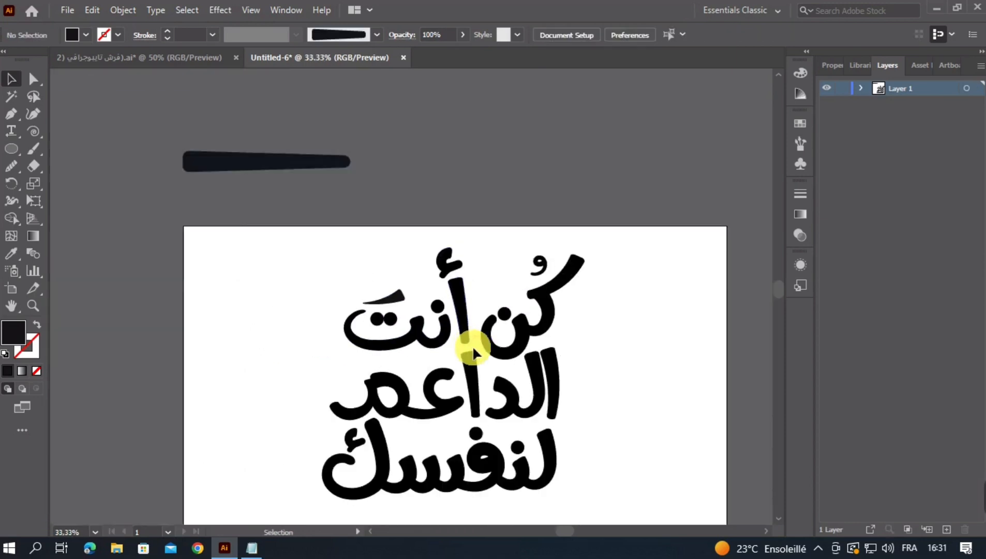
pyautogui.scroll(-3, 514, 369)
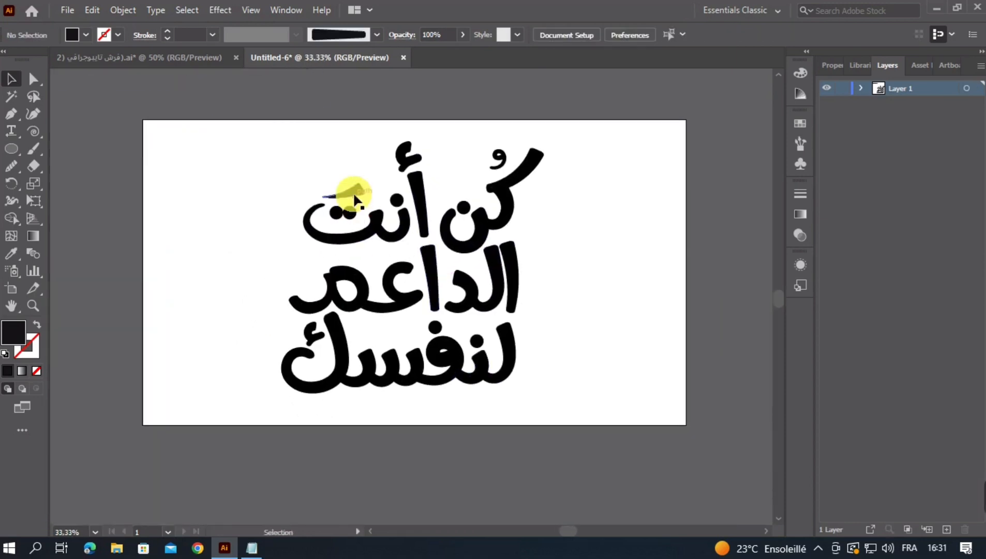
pyautogui.moveTo(355, 199); pyautogui.dragTo(414, 323)
pyautogui.moveTo(493, 337); pyautogui.dragTo(494, 337)
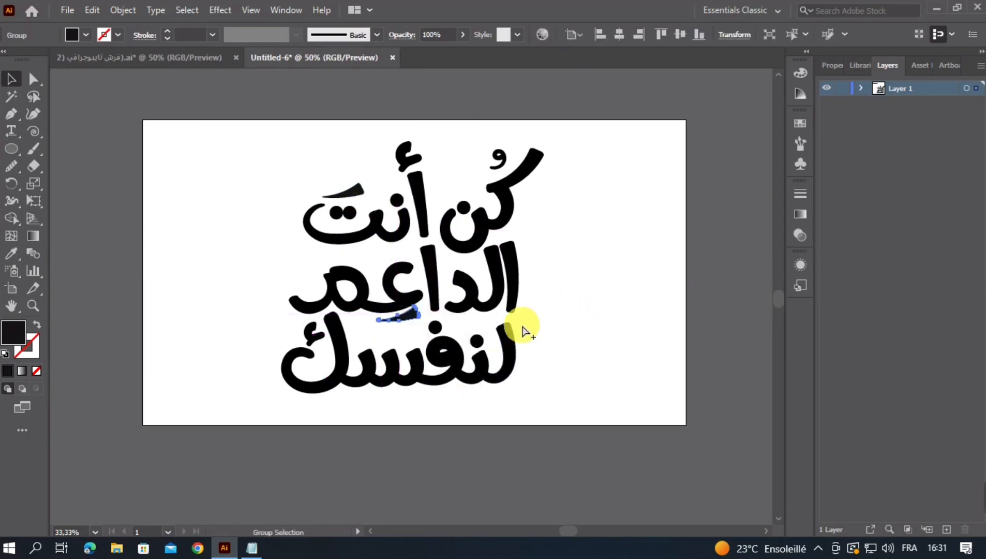
pyautogui.scroll(4, 517, 325)
pyautogui.moveTo(380, 286); pyautogui.dragTo(590, 247)
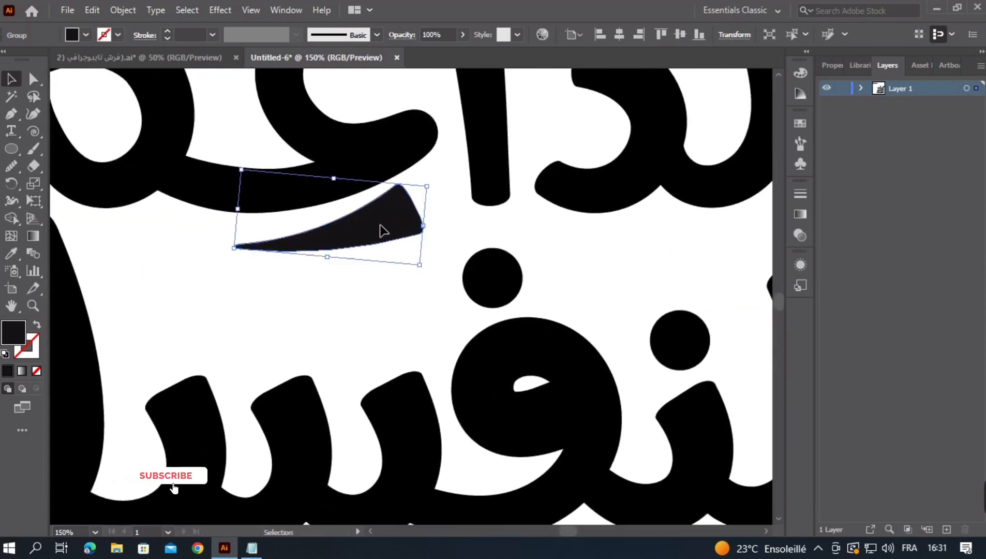
pyautogui.moveTo(385, 227); pyautogui.dragTo(388, 245)
pyautogui.moveTo(428, 290)
pyautogui.mouseDown()
pyautogui.moveTo(424, 301)
pyautogui.moveTo(444, 297)
pyautogui.mouseUp()
pyautogui.scroll(-2, 443, 298)
# - Copy the slanted mark from under the ع to just below the ل of لنفسك
pyautogui.moveTo(528, 341); pyautogui.dragTo(418, 330)
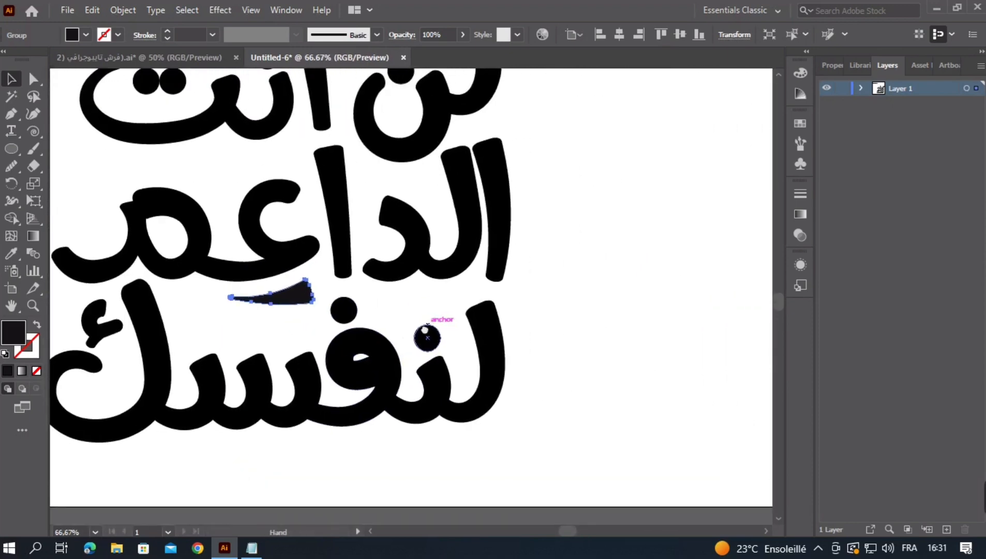
pyautogui.moveTo(297, 300); pyautogui.dragTo(506, 445)
pyautogui.click(545, 347)
pyautogui.scroll(-3, 533, 376)
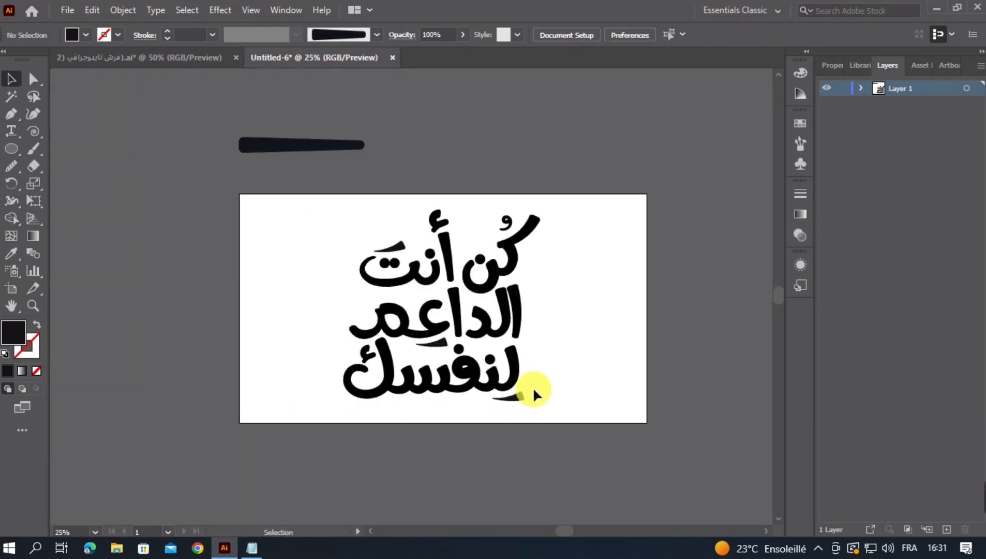
# - Rotate the slanted mark under the ل of لنفسك counterclockwise and fit it close to the letter's curve
pyautogui.scroll(3, 524, 396)
pyautogui.click(514, 403)
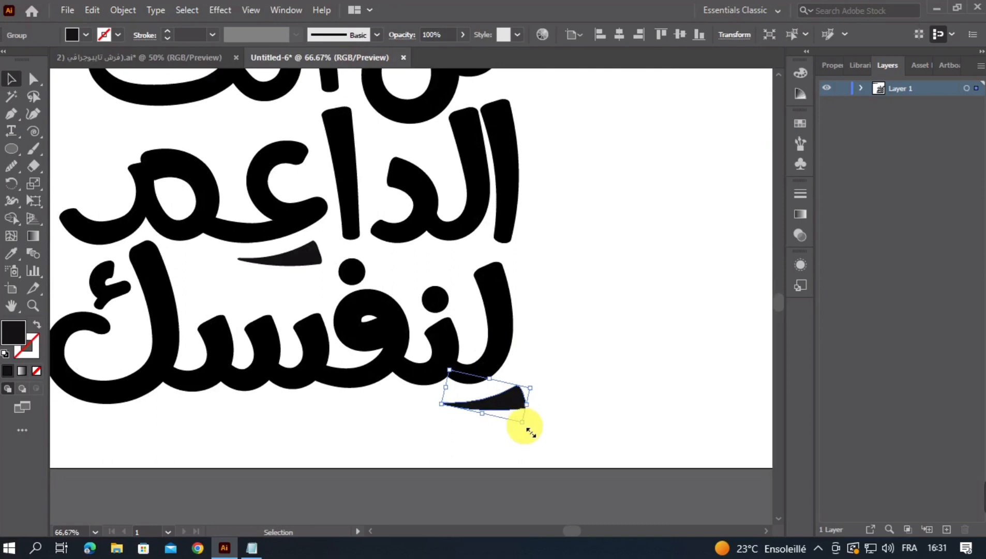
pyautogui.moveTo(529, 434); pyautogui.dragTo(480, 352)
pyautogui.scroll(-2, 391, 384)
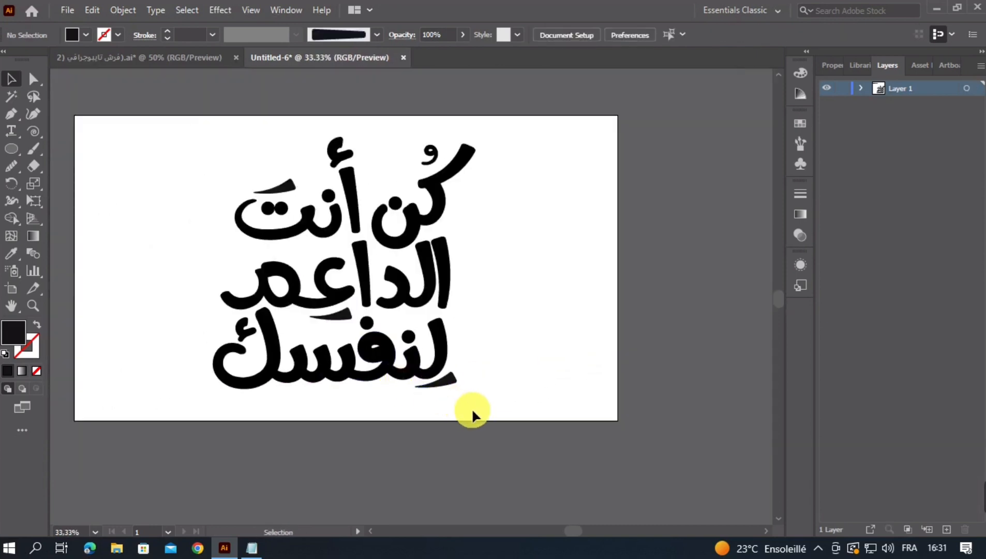
pyautogui.moveTo(379, 362); pyautogui.dragTo(381, 346)
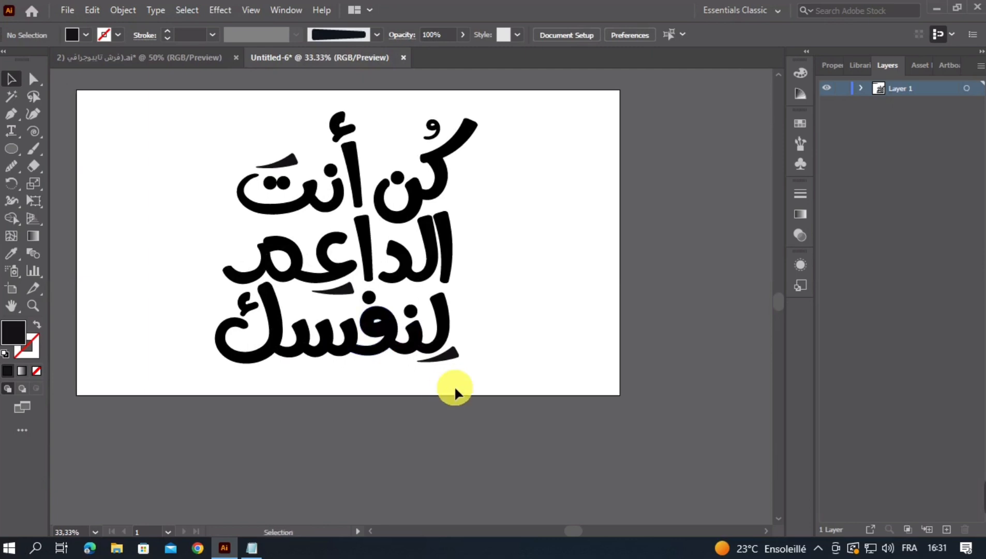
pyautogui.scroll(2, 415, 333)
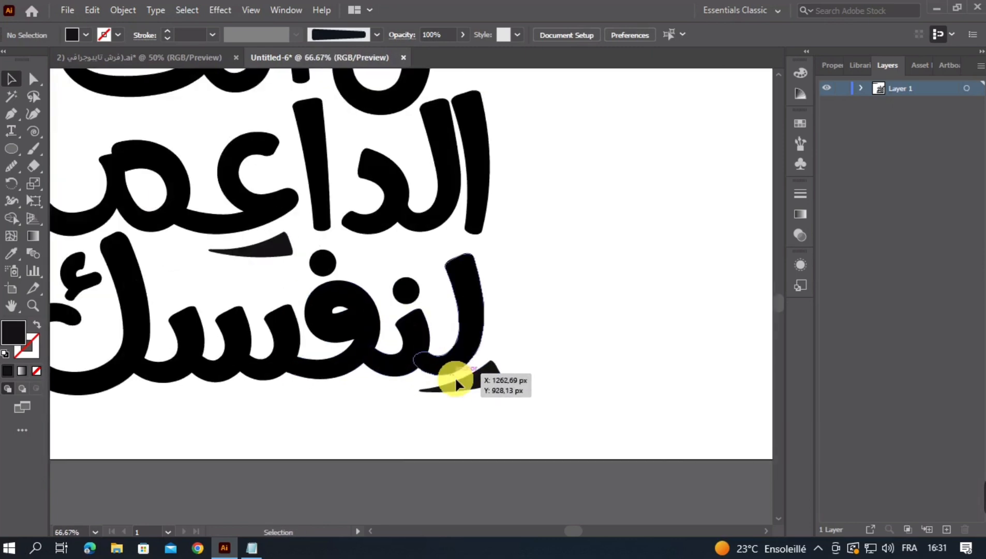
pyautogui.click(471, 387)
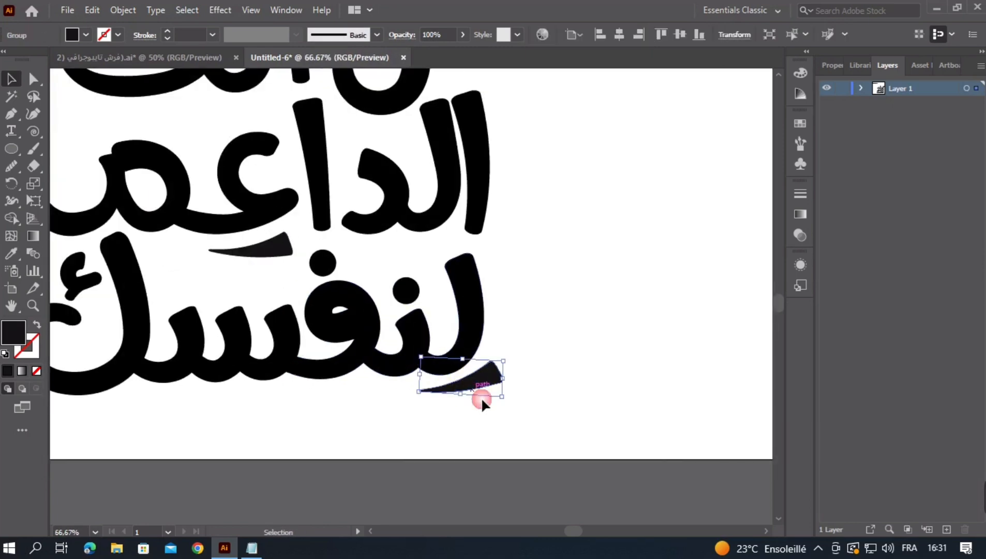
pyautogui.click(561, 337)
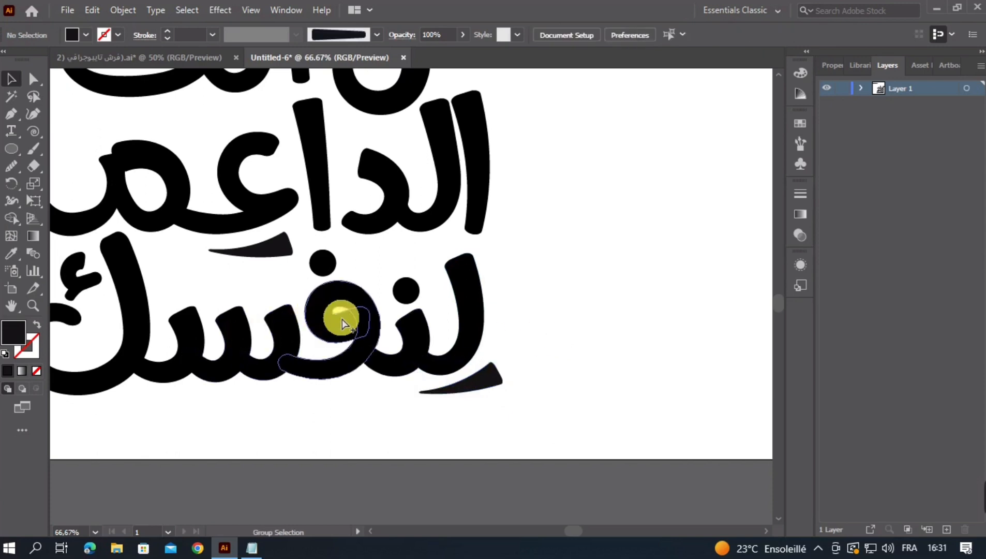
# - Select all three slanted vowel marks and change their fill to pure black to match the lettering
pyautogui.scroll(-1, 342, 319)
pyautogui.click(189, 78)
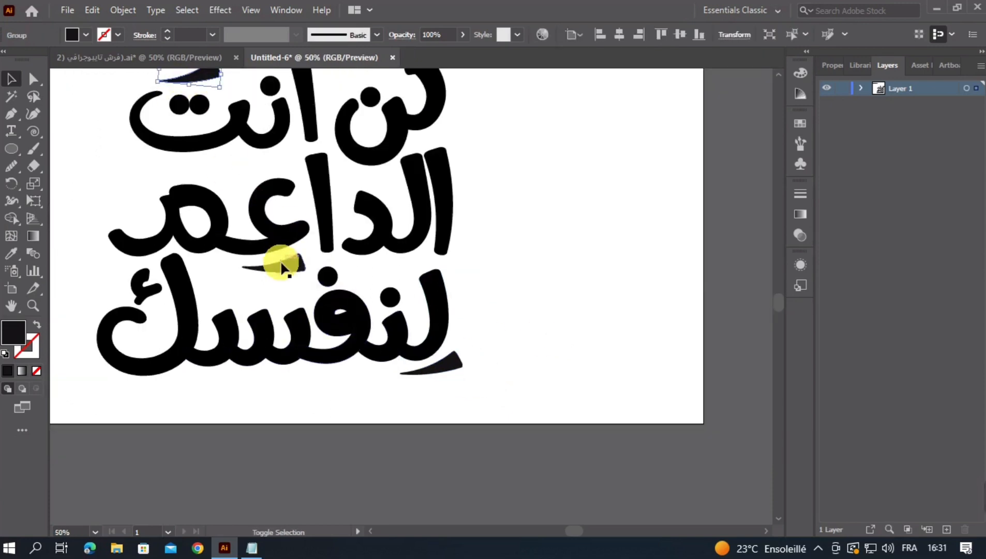
pyautogui.keyDown('shift'); pyautogui.click(282, 267); pyautogui.keyUp('shift')
pyautogui.keyDown('shift'); pyautogui.click(440, 364); pyautogui.keyUp('shift')
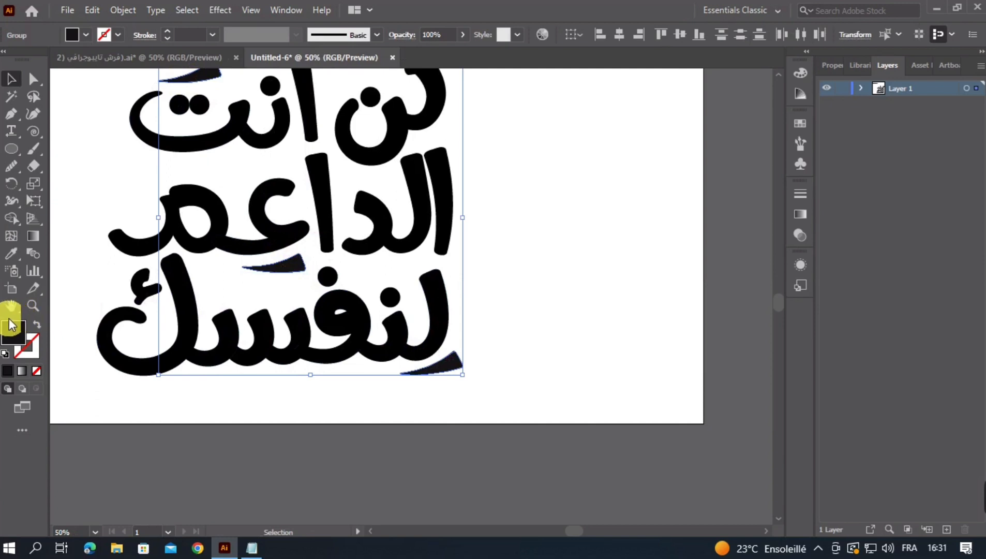
pyautogui.doubleClick(15, 341)
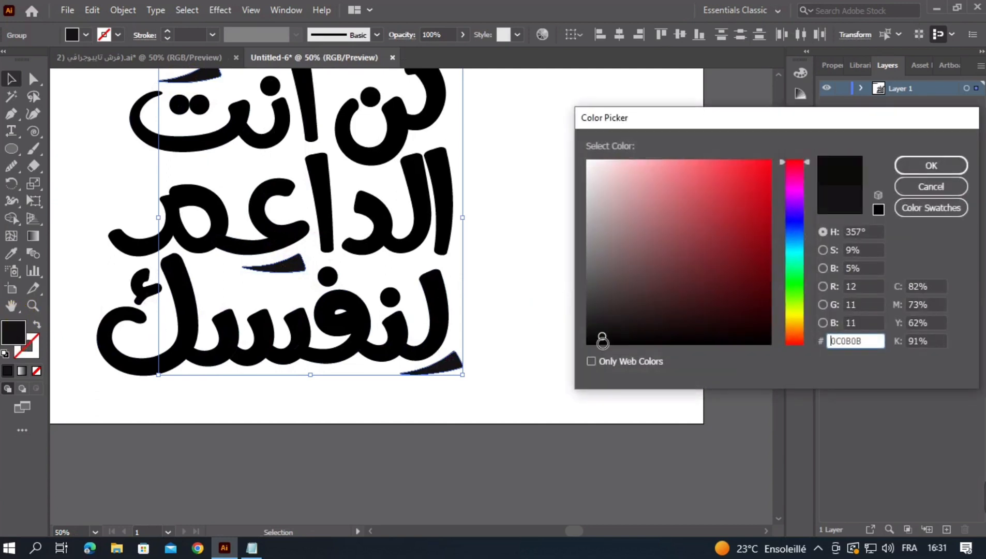
pyautogui.press('Return')
pyautogui.click(583, 297)
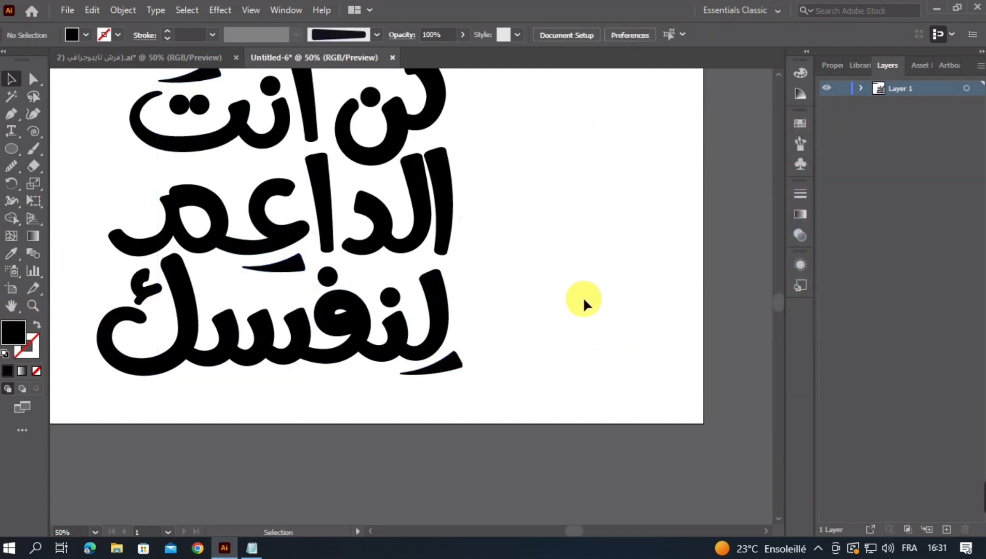
pyautogui.press('space')
pyautogui.moveTo(589, 301); pyautogui.dragTo(541, 365)
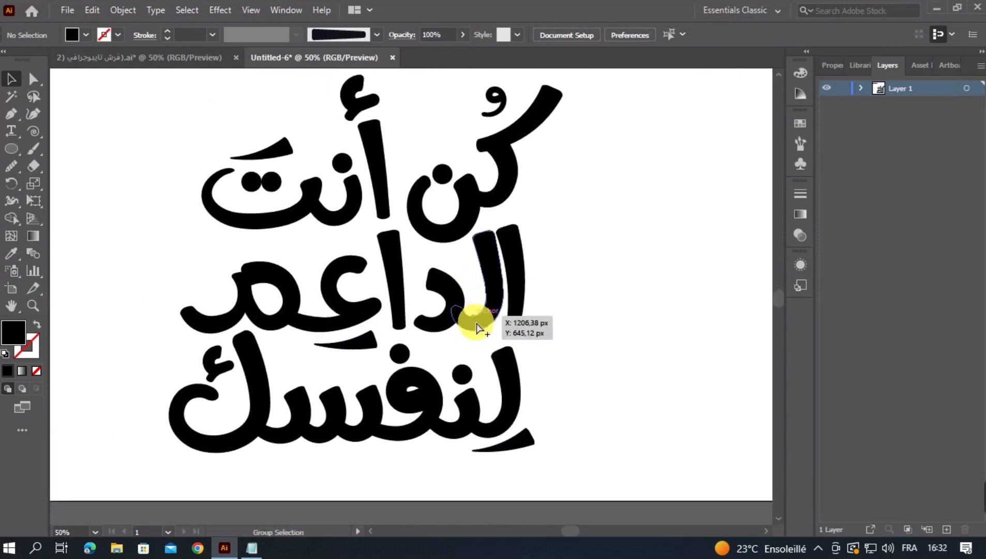
pyautogui.scroll(-1, 475, 320)
pyautogui.scroll(2, 488, 290)
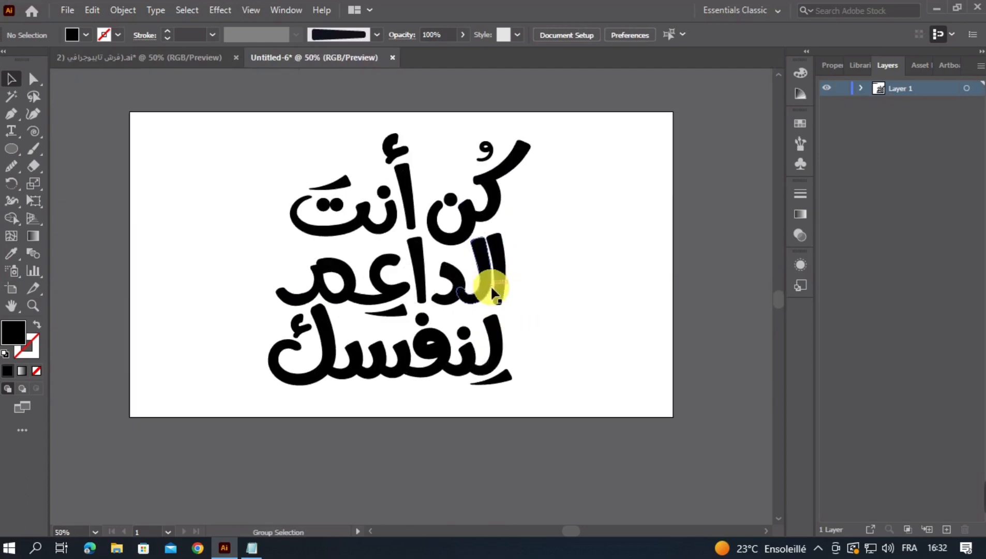
pyautogui.moveTo(371, 271); pyautogui.dragTo(385, 296)
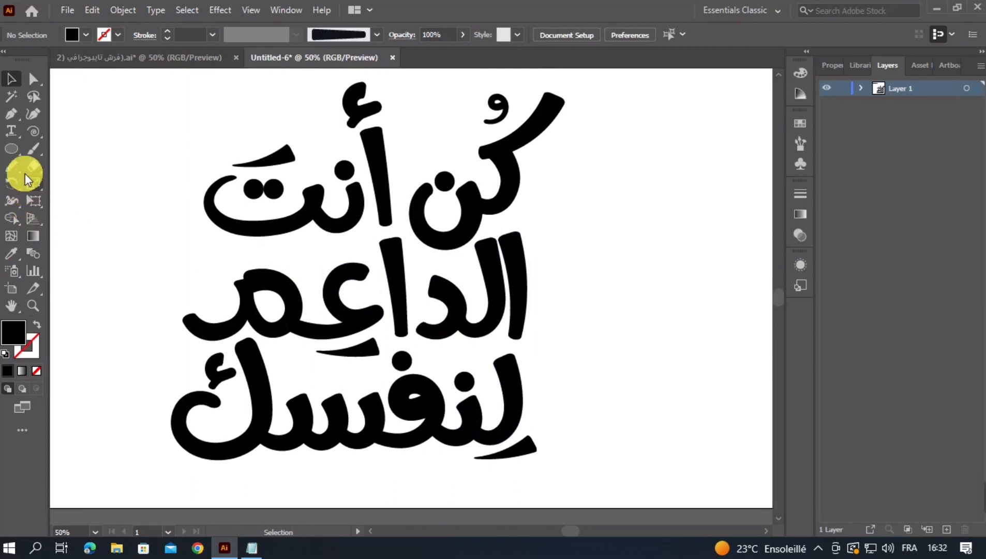
# - Paint a small V-shaped mark from two curved strokes in the empty area left of أنت with the Paintbrush
pyautogui.click(34, 148)
pyautogui.scroll(1, 176, 275)
pyautogui.moveTo(177, 275)
pyautogui.mouseDown()
pyautogui.moveTo(266, 330)
pyautogui.moveTo(334, 397)
pyautogui.mouseUp()
pyautogui.moveTo(128, 253); pyautogui.dragTo(170, 337)
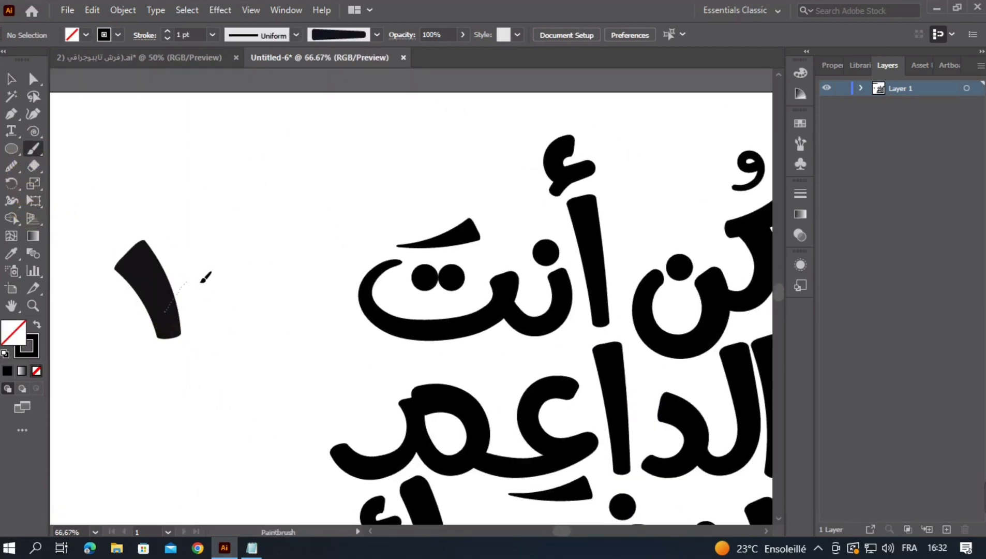
pyautogui.moveTo(206, 278); pyautogui.dragTo(218, 257)
pyautogui.hotkey('ctrl', 'z')
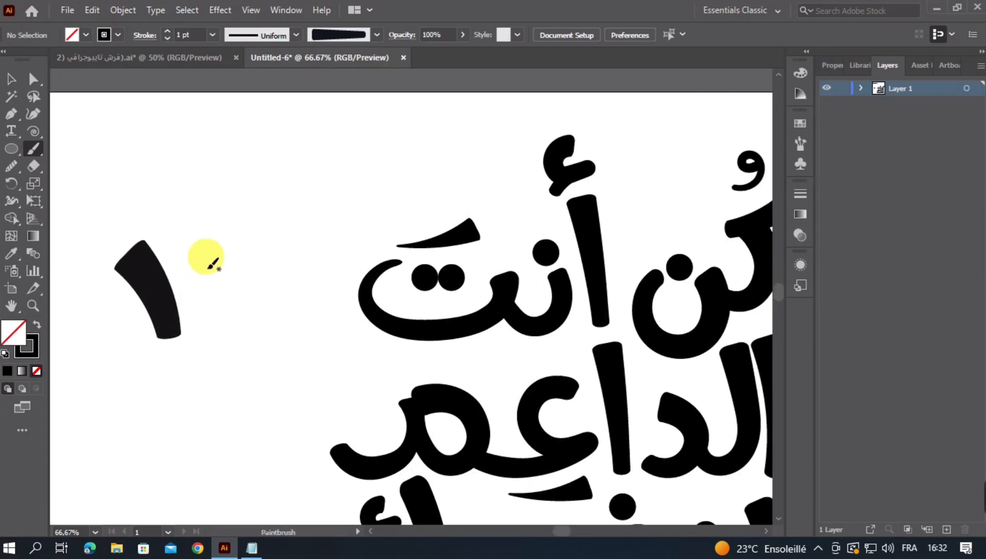
pyautogui.moveTo(167, 347); pyautogui.dragTo(169, 346)
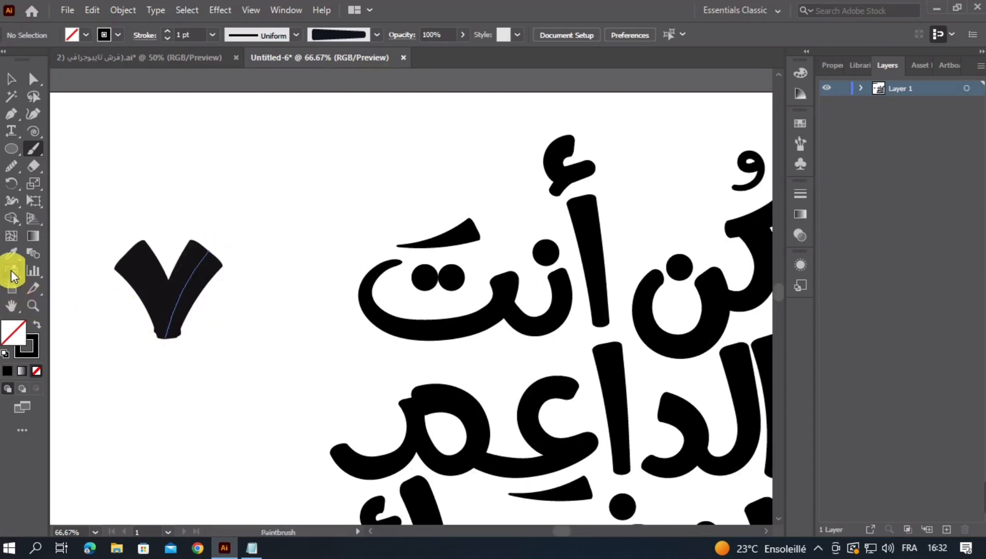
# - Try to adjust the stroke width at the lower end of the V-shaped mark with the Width tool
pyautogui.click(11, 202)
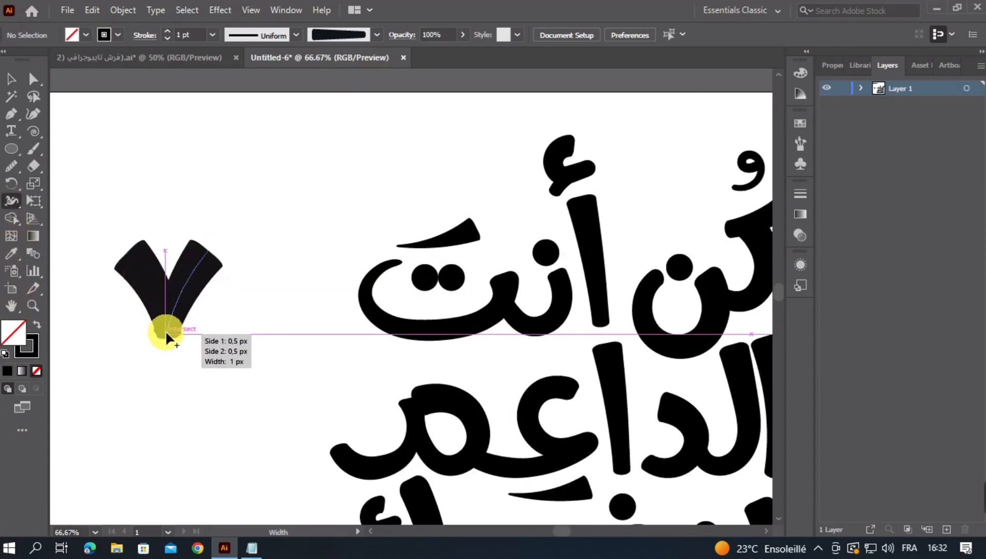
pyautogui.scroll(1, 166, 321)
pyautogui.moveTo(171, 313)
pyautogui.mouseDown()
pyautogui.moveTo(180, 322)
pyautogui.moveTo(158, 340)
pyautogui.moveTo(170, 335)
pyautogui.mouseUp()
pyautogui.hotkey('ctrl', 'z')
# - Convert the V-shaped mark into solid black filled shapes and scale it down
pyautogui.click(12, 79)
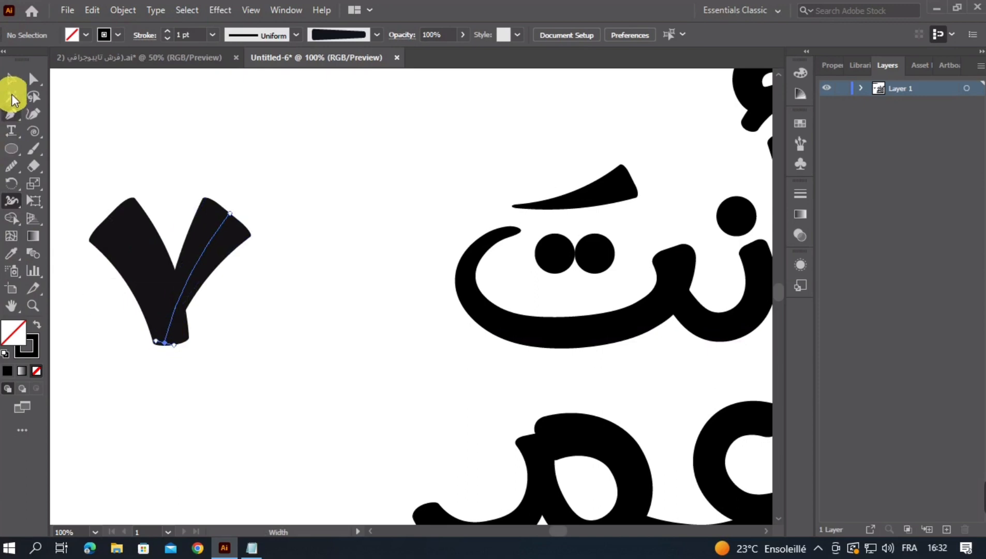
pyautogui.scroll(-3, 346, 387)
pyautogui.moveTo(319, 370); pyautogui.dragTo(292, 344)
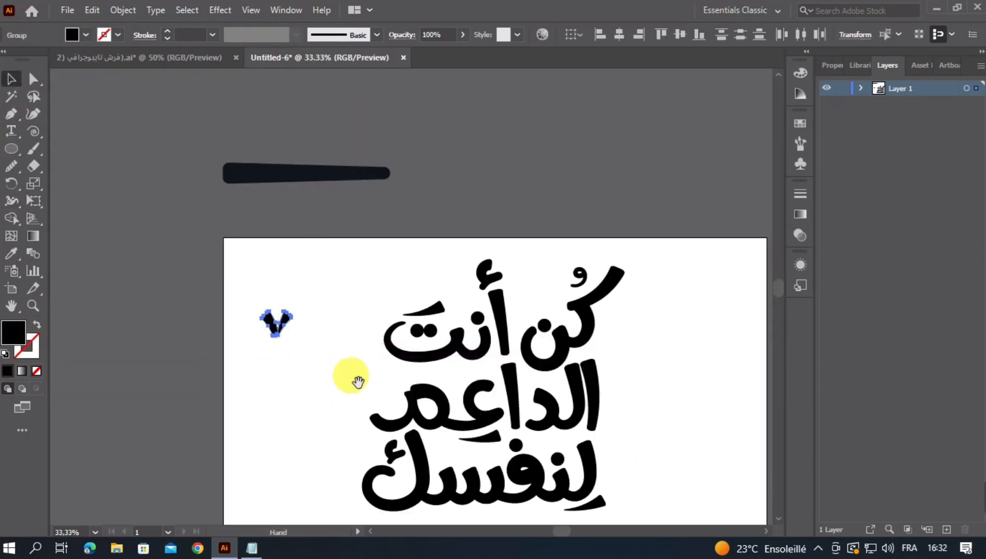
pyautogui.moveTo(358, 381); pyautogui.dragTo(291, 310)
pyautogui.scroll(1, 336, 304)
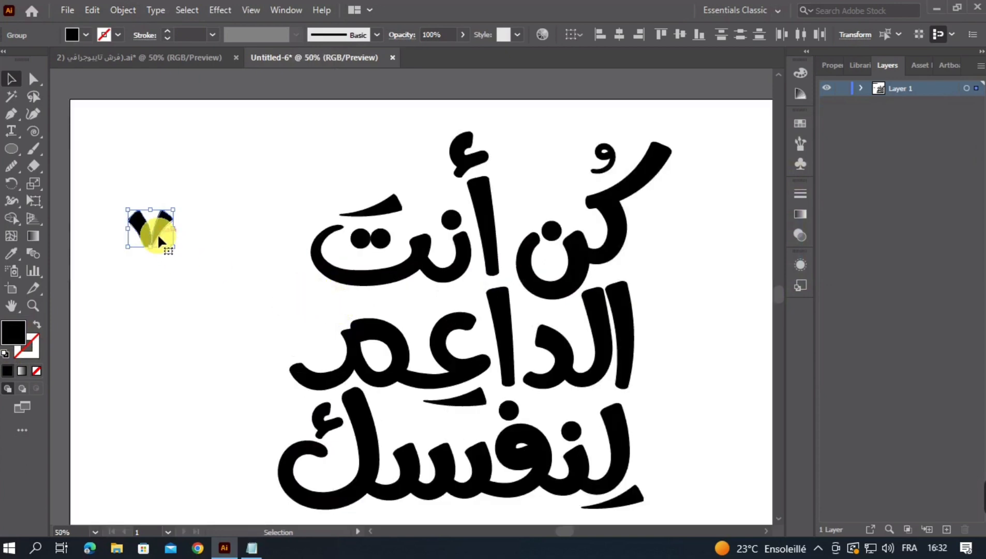
# - Move the V-shaped mark above الداعم, between the ع and the م, and shrink it further to fit the gap
pyautogui.moveTo(157, 233); pyautogui.dragTo(419, 310)
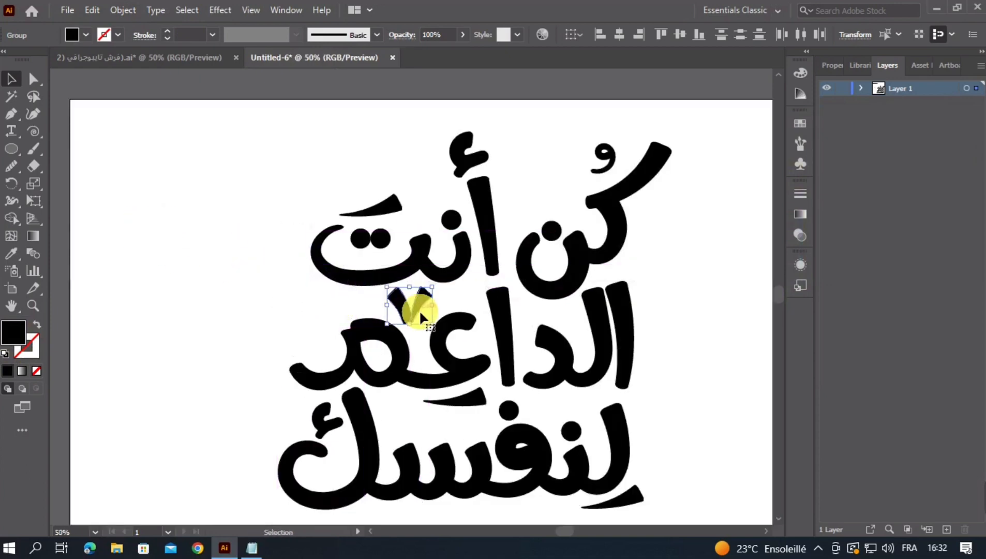
pyautogui.scroll(2, 419, 310)
pyautogui.moveTo(339, 337); pyautogui.dragTo(353, 250)
pyautogui.click(159, 308)
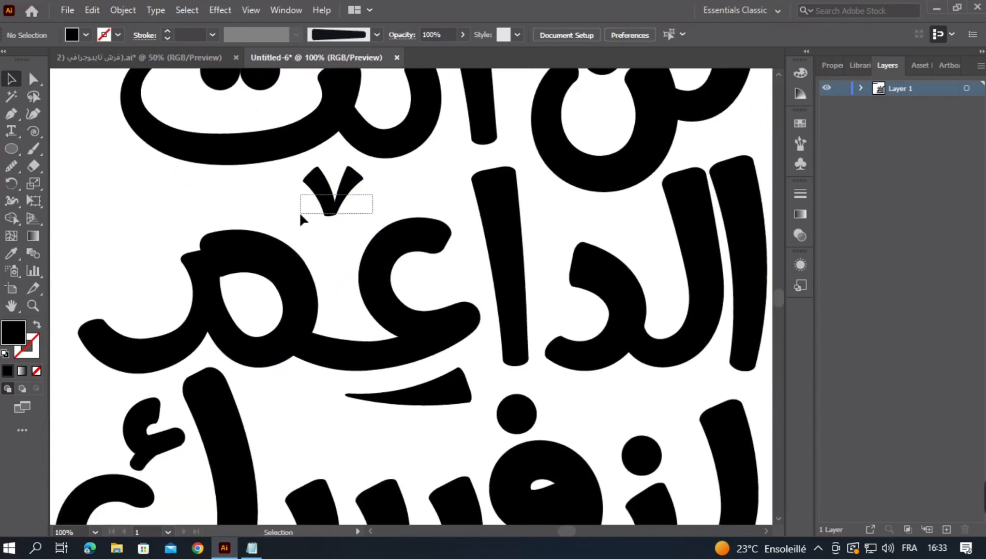
# - Copy the V-shaped mark into the bottom word, placing it above the س beside the ك
pyautogui.moveTo(300, 214); pyautogui.dragTo(289, 428)
pyautogui.click(121, 212)
pyautogui.scroll(-3, 386, 317)
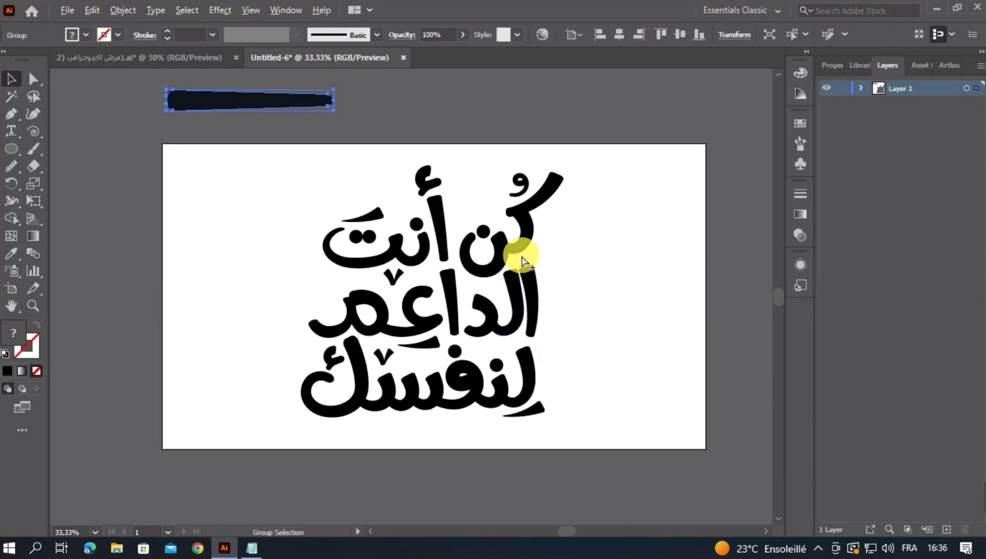
pyautogui.scroll(1, 522, 260)
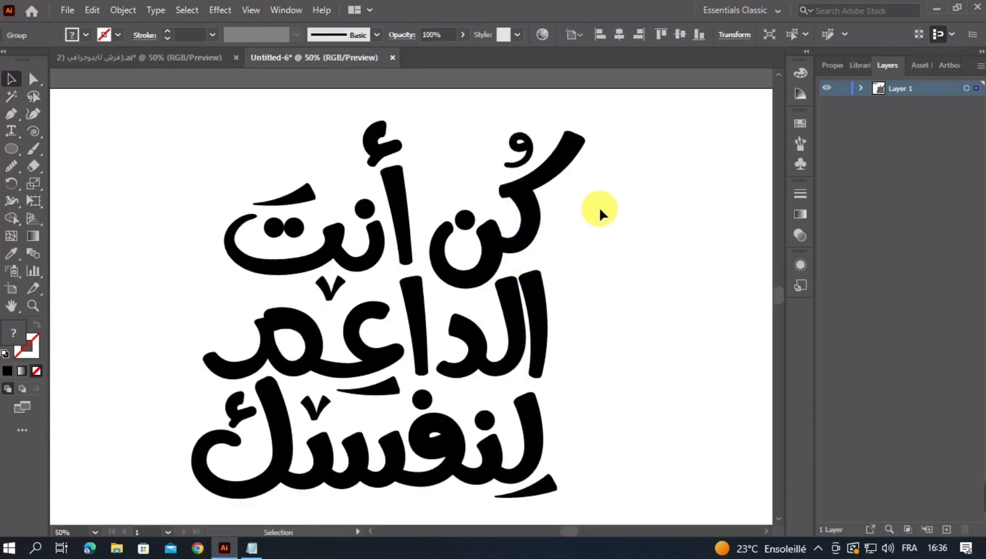
# - Fill the whole top line كن أنت, including its dots and vowel marks, with colour F9CF23 copied from the text note
pyautogui.moveTo(304, 230); pyautogui.dragTo(204, 257)
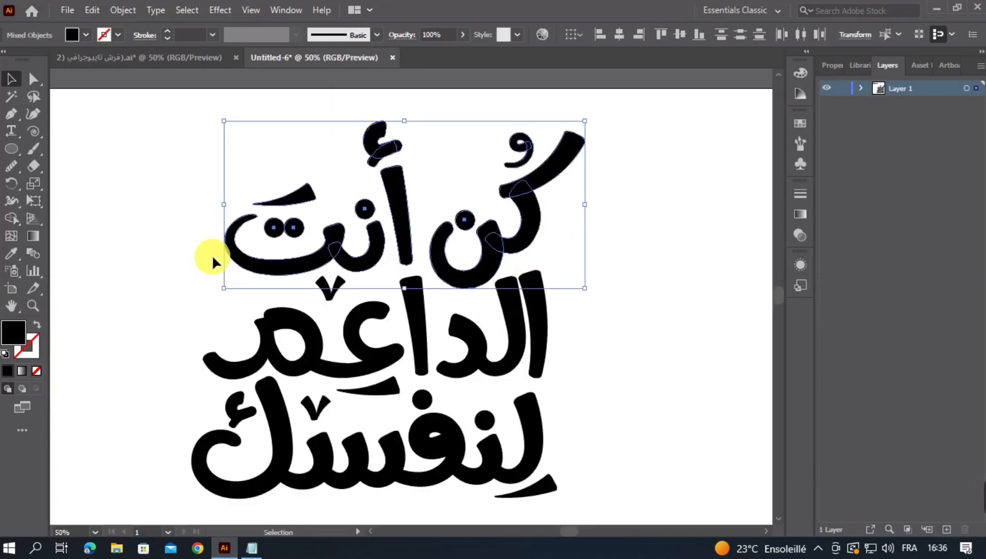
pyautogui.doubleClick(5, 338)
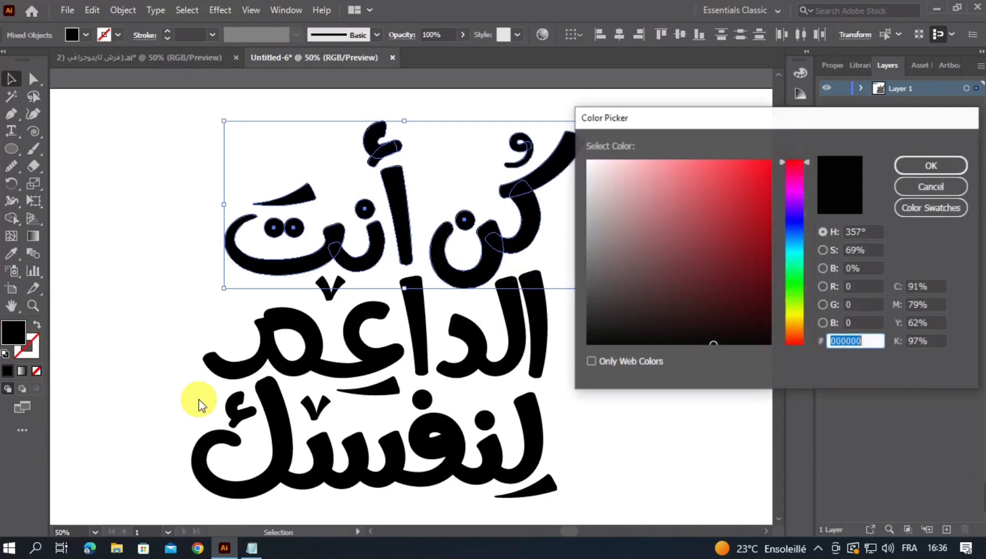
pyautogui.click(252, 548)
pyautogui.doubleClick(151, 153)
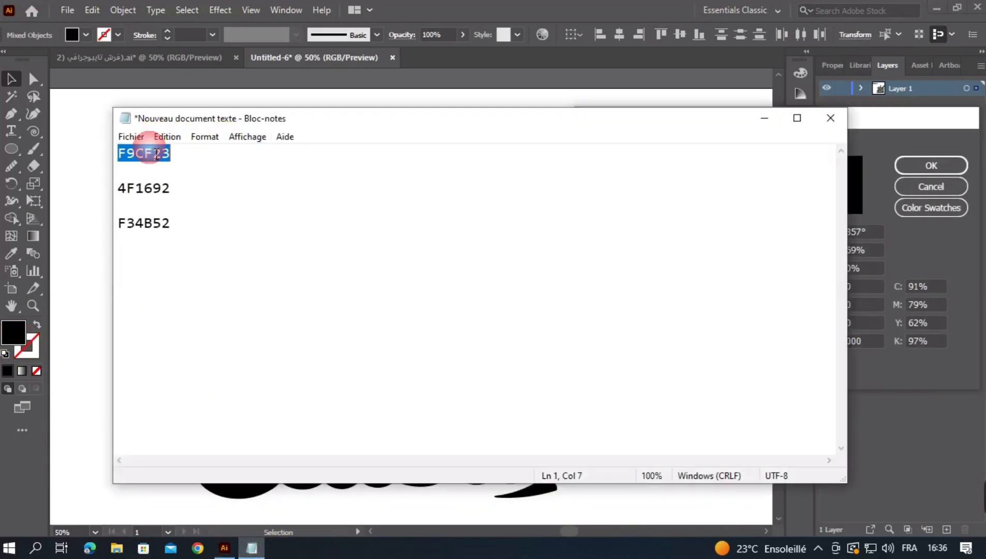
pyautogui.hotkey('ctrl', 'c')
pyautogui.click(763, 118)
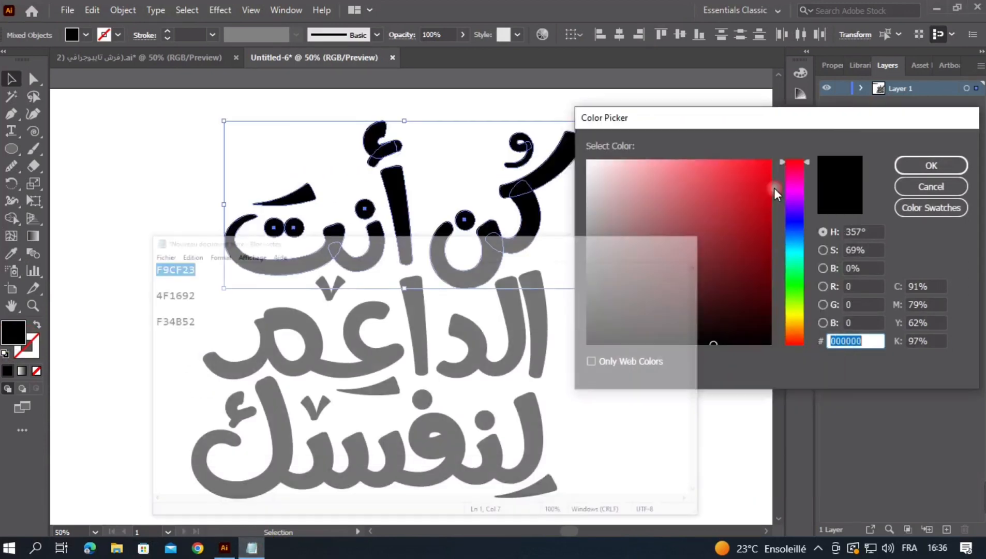
pyautogui.click(857, 341)
pyautogui.hotkey('ctrl', 'v')
pyautogui.click(904, 165)
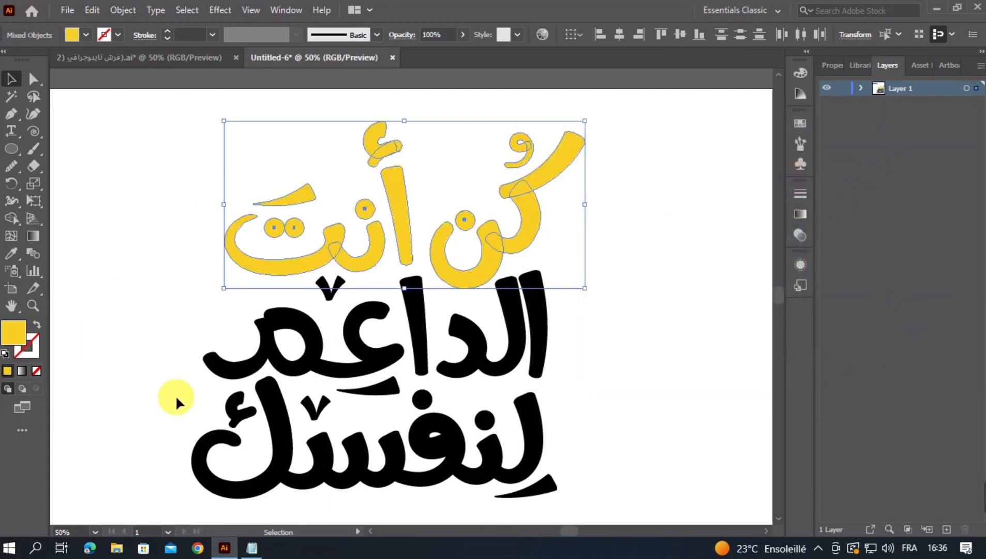
# - Give the entire bottom line لنفسك the same yellow fill as the top line using the Eyedropper
pyautogui.moveTo(520, 371); pyautogui.dragTo(535, 294)
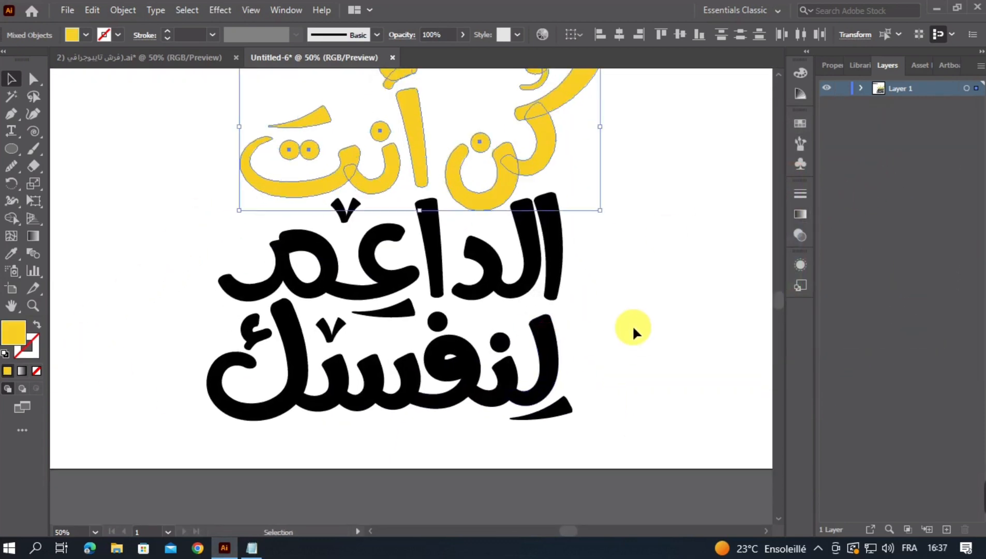
pyautogui.moveTo(629, 325); pyautogui.dragTo(168, 423)
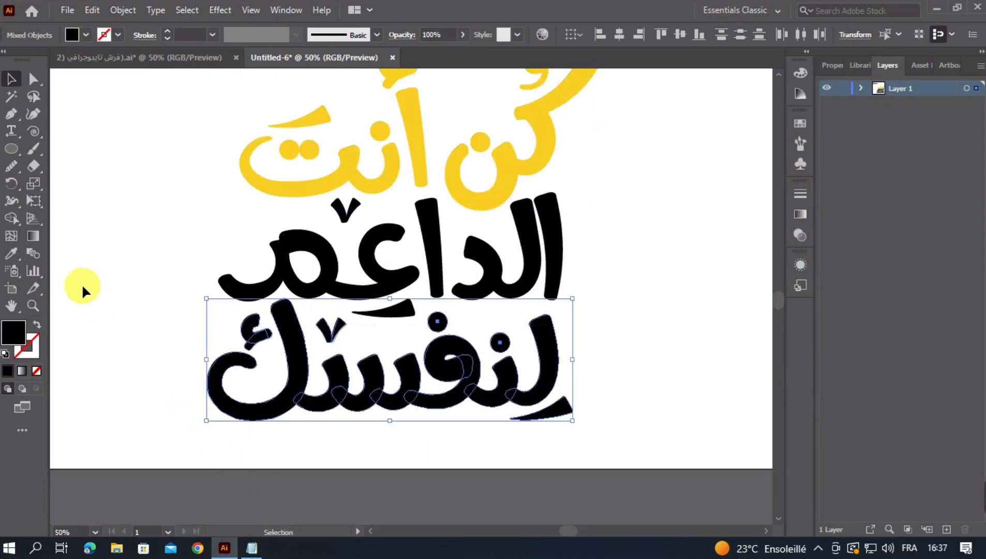
pyautogui.click(11, 253)
pyautogui.click(419, 142)
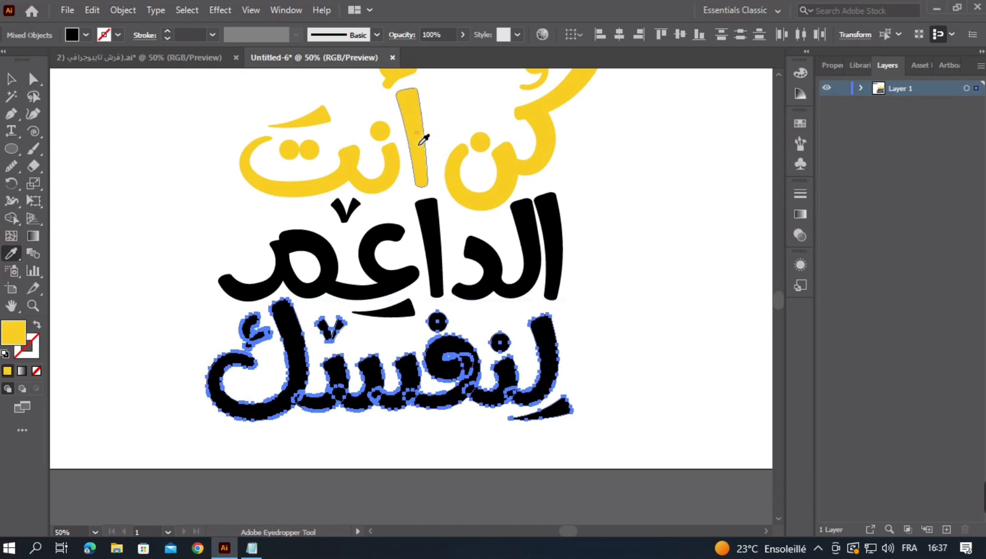
pyautogui.click(11, 79)
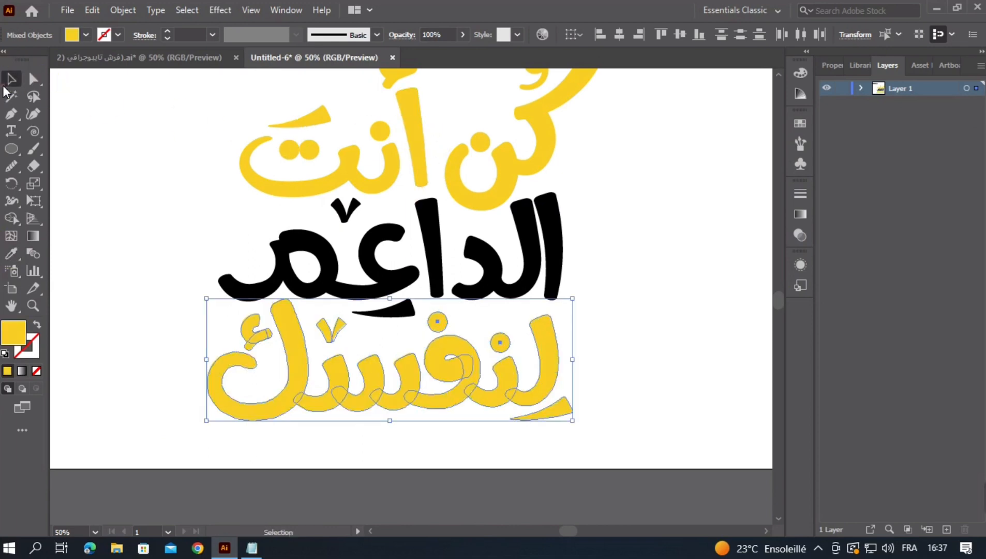
pyautogui.click(154, 171)
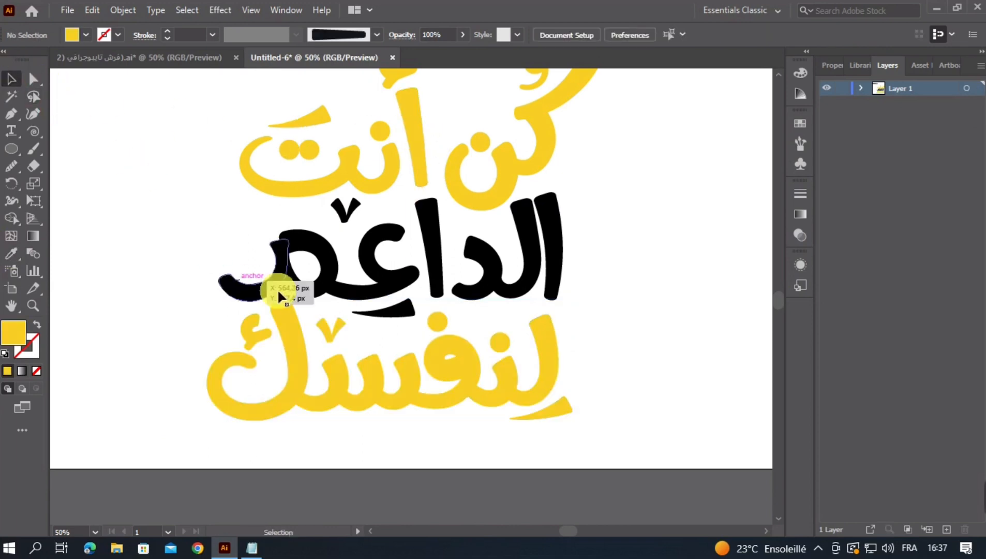
# - Select together the dots, slanted vowel marks, small و and V mark belonging to the yellow top and bottom lines
pyautogui.click(437, 320)
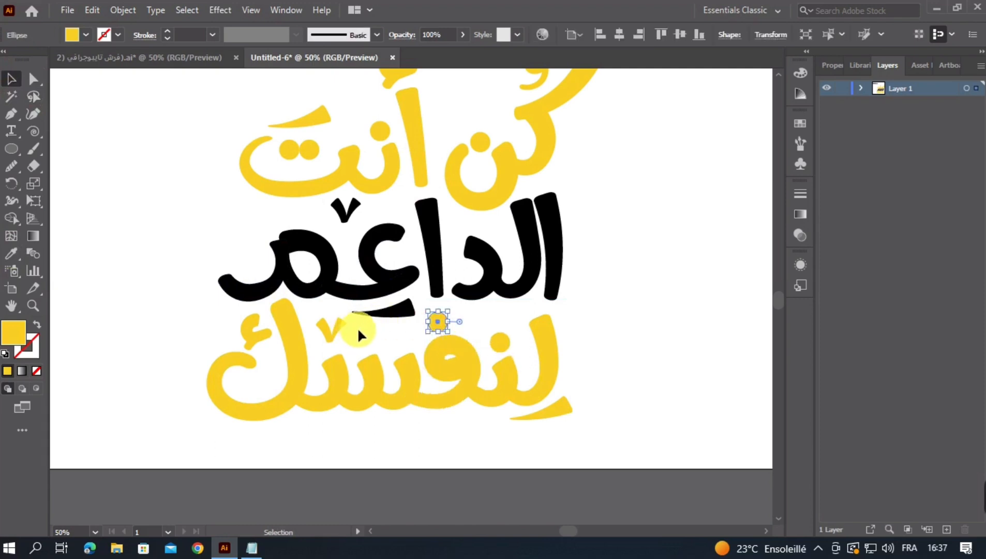
pyautogui.keyDown('shift'); pyautogui.click(339, 339); pyautogui.keyUp('shift')
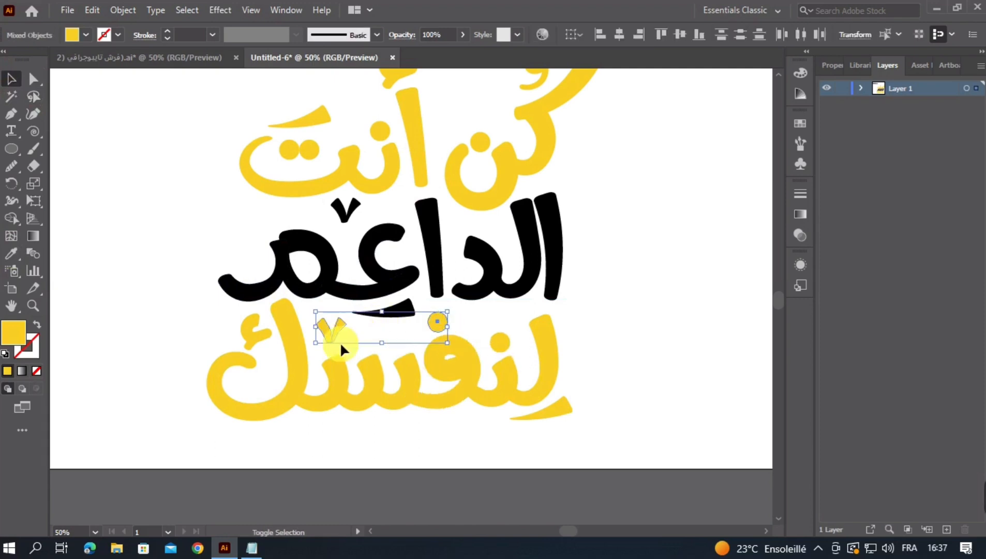
pyautogui.keyDown('shift'); pyautogui.click(564, 409); pyautogui.keyUp('shift')
pyautogui.keyDown('shift'); pyautogui.click(508, 341); pyautogui.keyUp('shift')
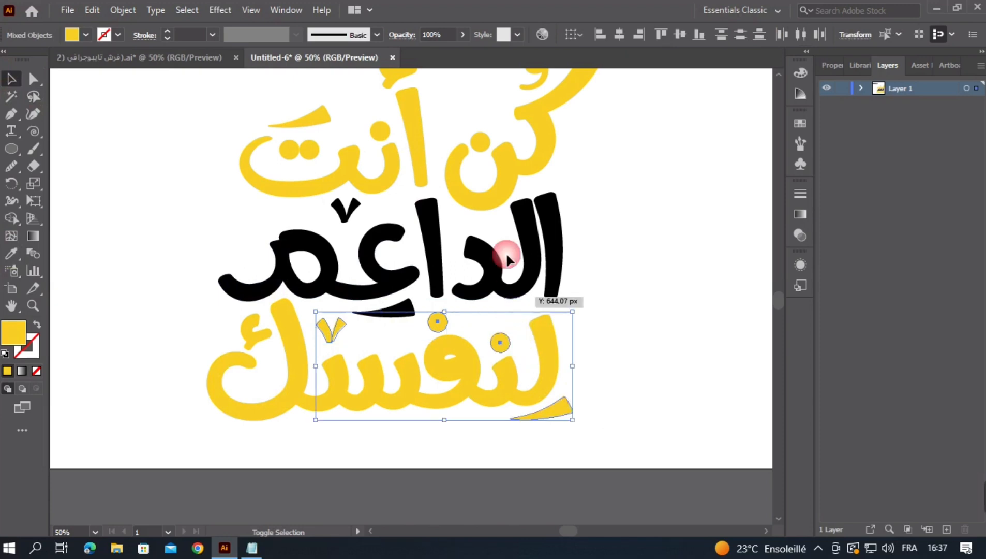
pyautogui.keyDown('shift'); pyautogui.click(480, 140); pyautogui.keyUp('shift')
pyautogui.keyDown('shift'); pyautogui.click(544, 76); pyautogui.keyUp('shift')
pyautogui.keyDown('shift'); pyautogui.click(380, 131); pyautogui.keyUp('shift')
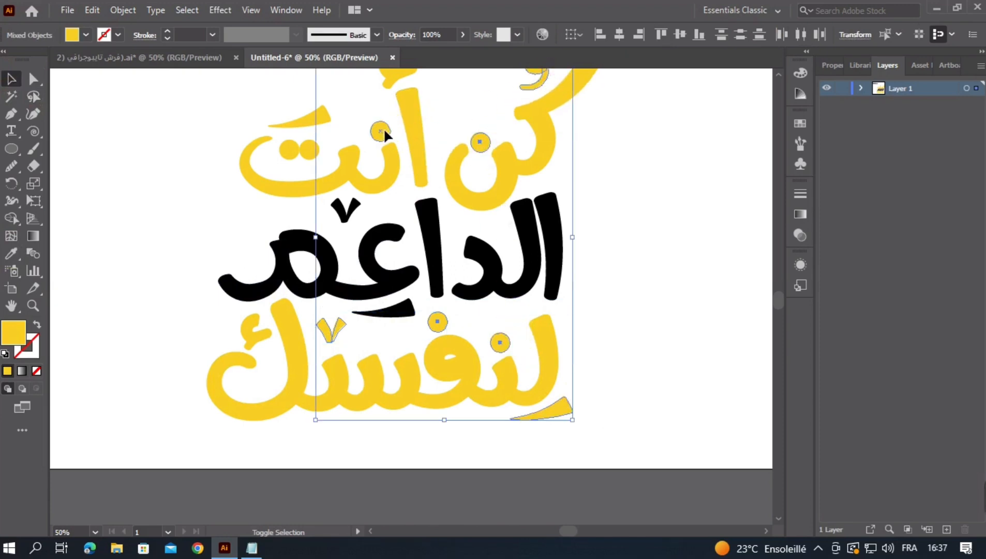
pyautogui.moveTo(300, 171); pyautogui.dragTo(285, 165)
pyautogui.click(252, 547)
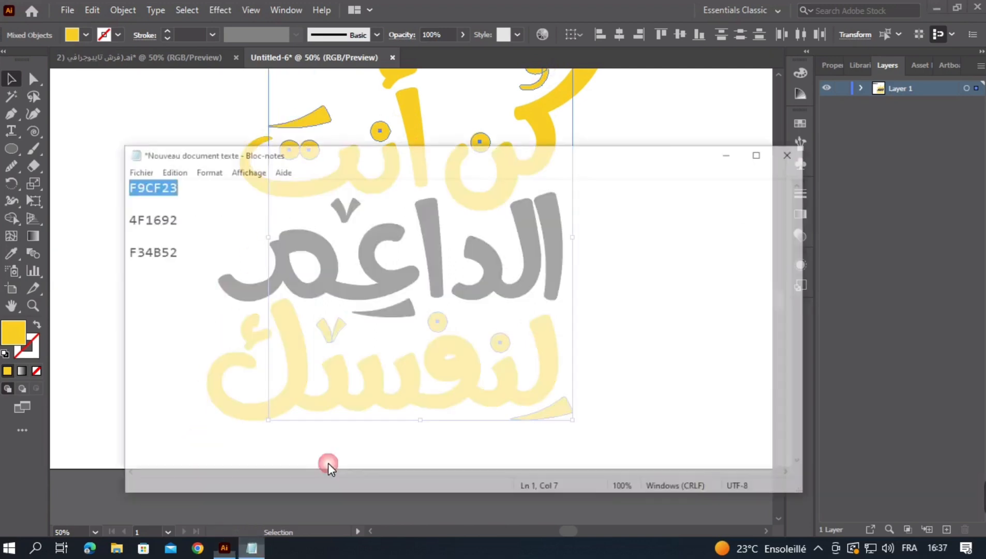
pyautogui.click(142, 195)
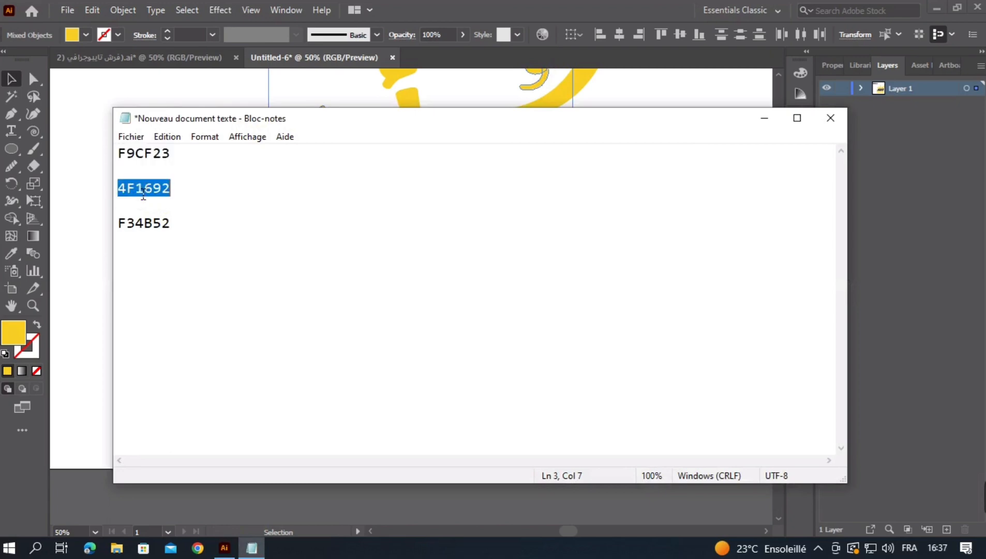
pyautogui.click(763, 119)
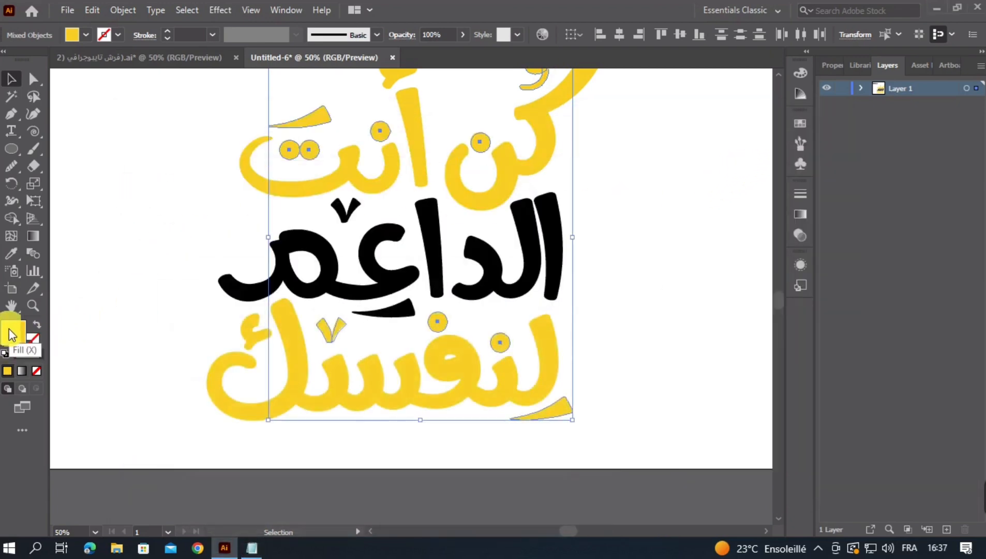
# - Fill the selected dots, vowel marks and V mark with colour F34B52 copied from the text note, then deselect them
pyautogui.click(253, 547)
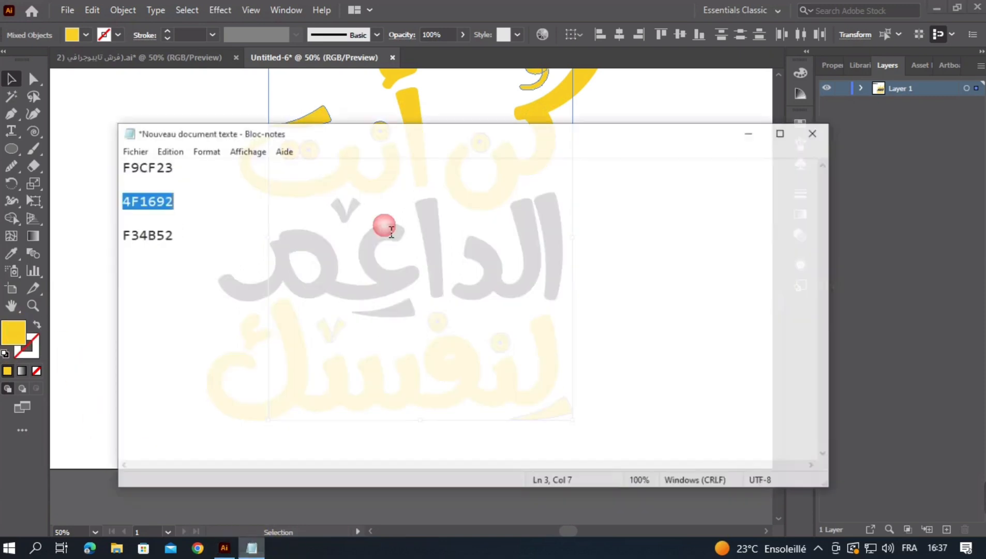
pyautogui.click(155, 224)
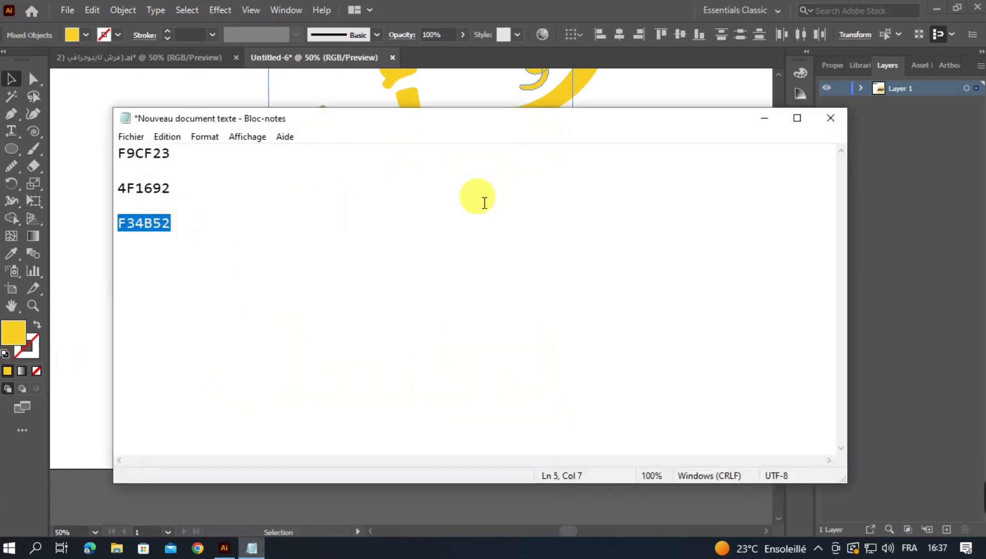
pyautogui.click(764, 118)
pyautogui.doubleClick(20, 329)
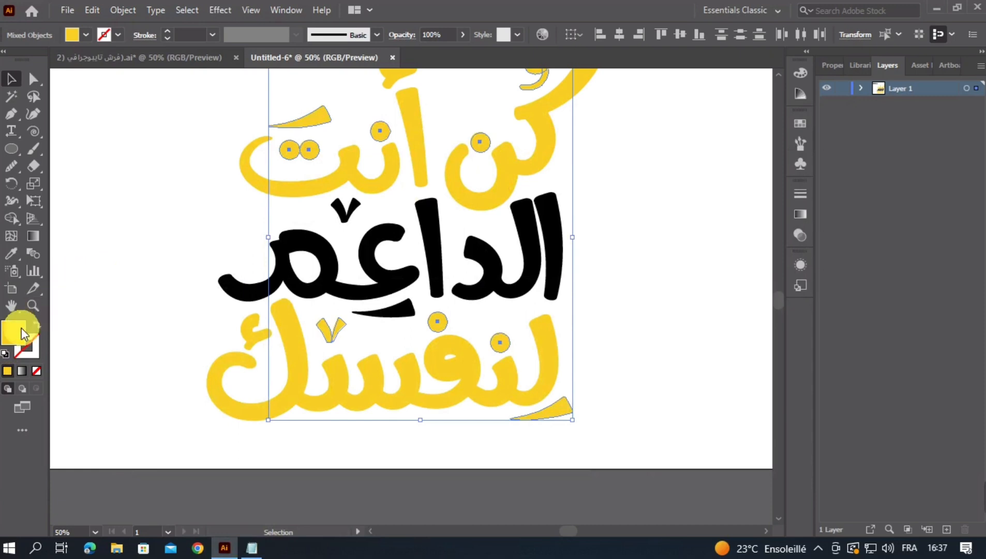
pyautogui.hotkey('ctrl', 'v')
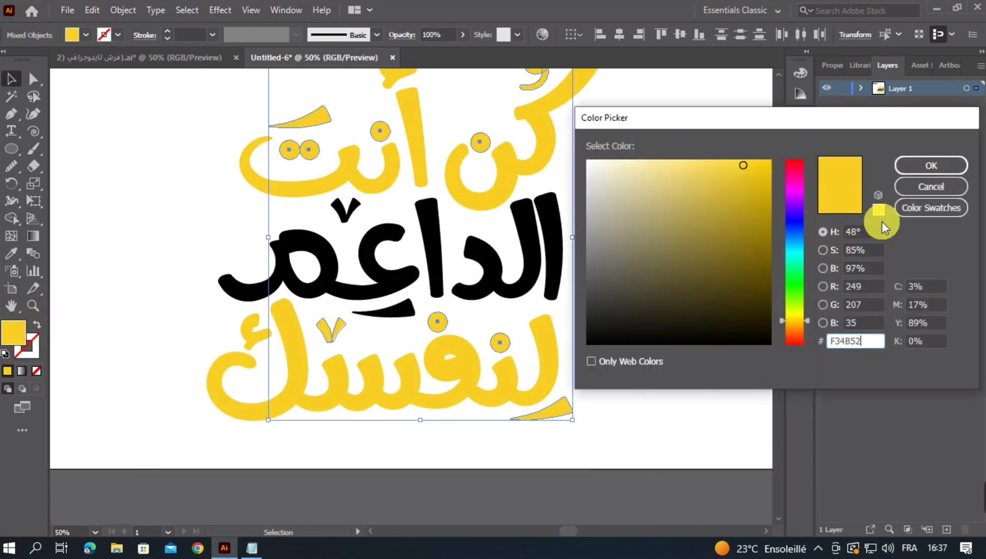
pyautogui.click(920, 167)
pyautogui.click(638, 268)
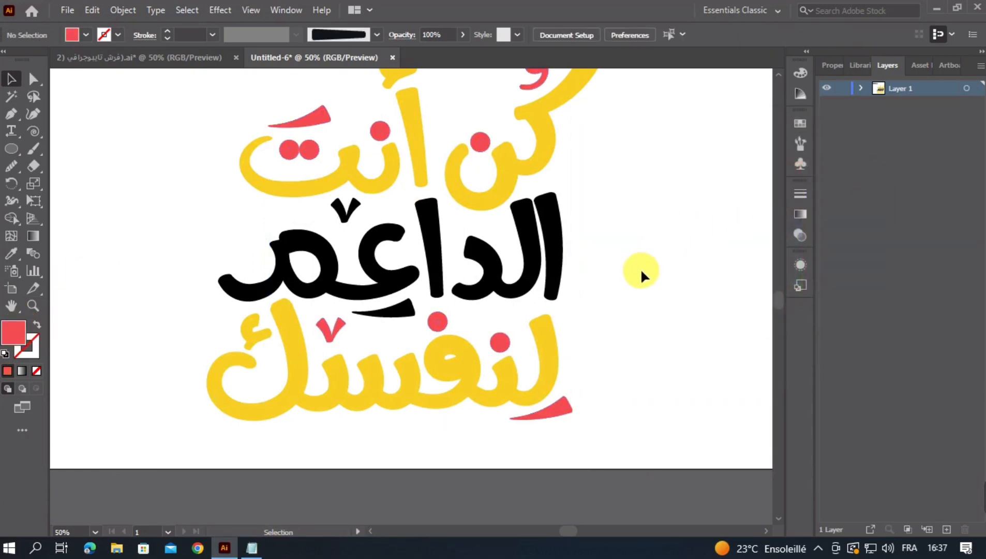
# - Add a new layer and cover the whole artboard with a rectangle in a brighter shade of the lettering's yellow
pyautogui.moveTo(451, 242); pyautogui.dragTo(457, 264)
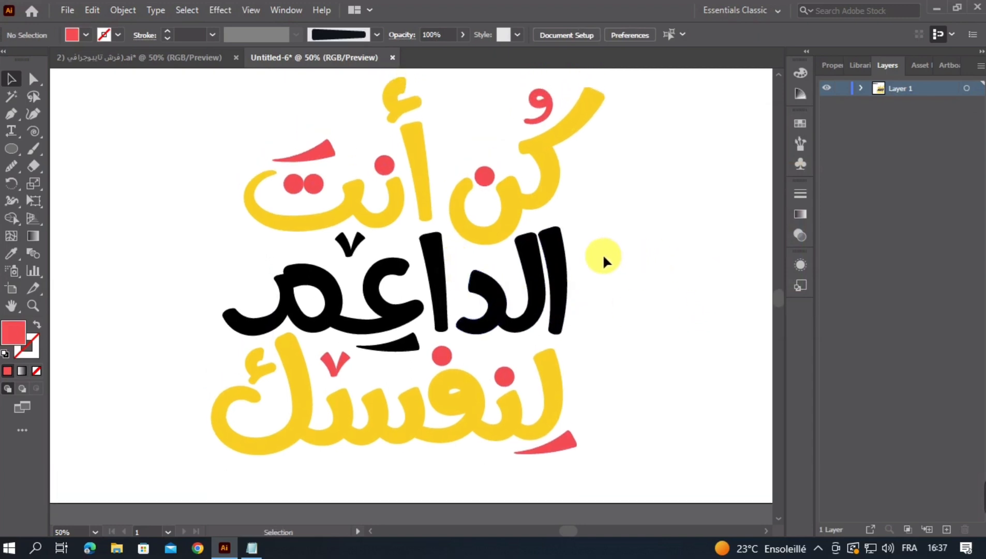
pyautogui.scroll(-1, 603, 257)
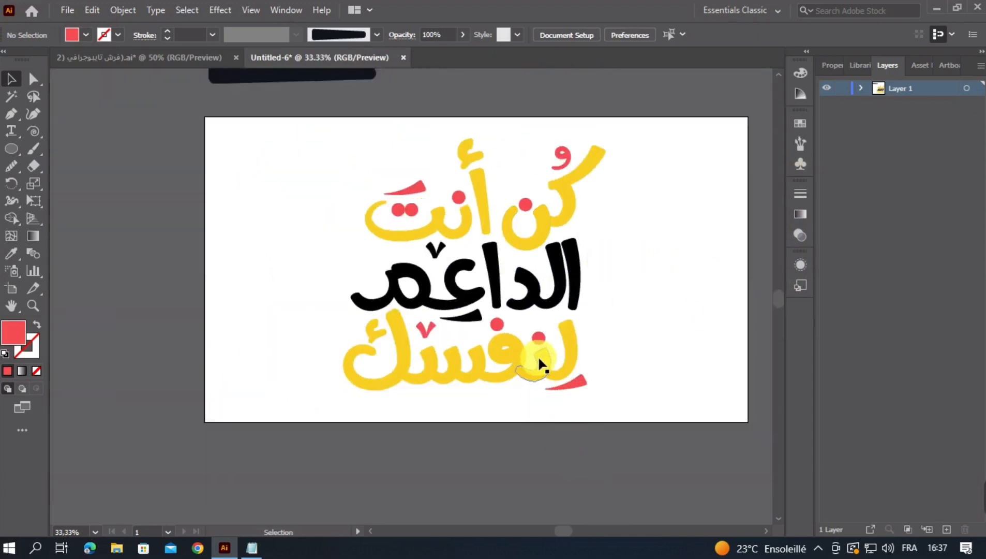
pyautogui.click(479, 191)
pyautogui.doubleClick(15, 331)
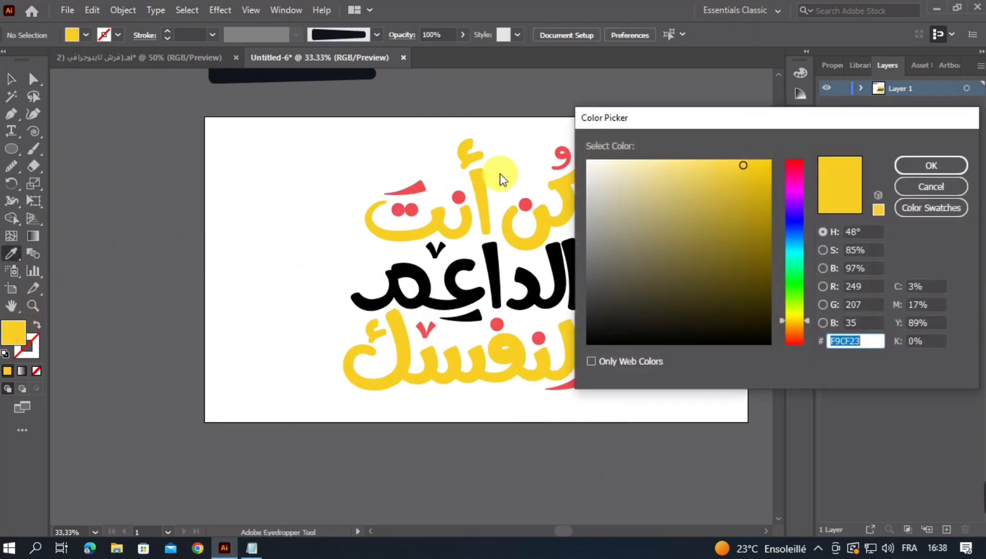
pyautogui.click(931, 165)
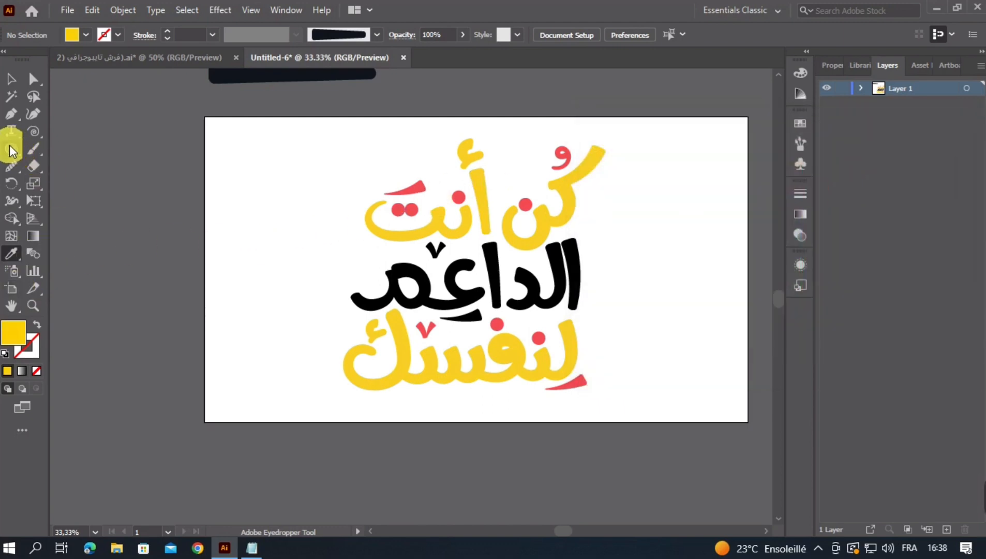
pyautogui.moveTo(11, 149); pyautogui.dragTo(49, 150)
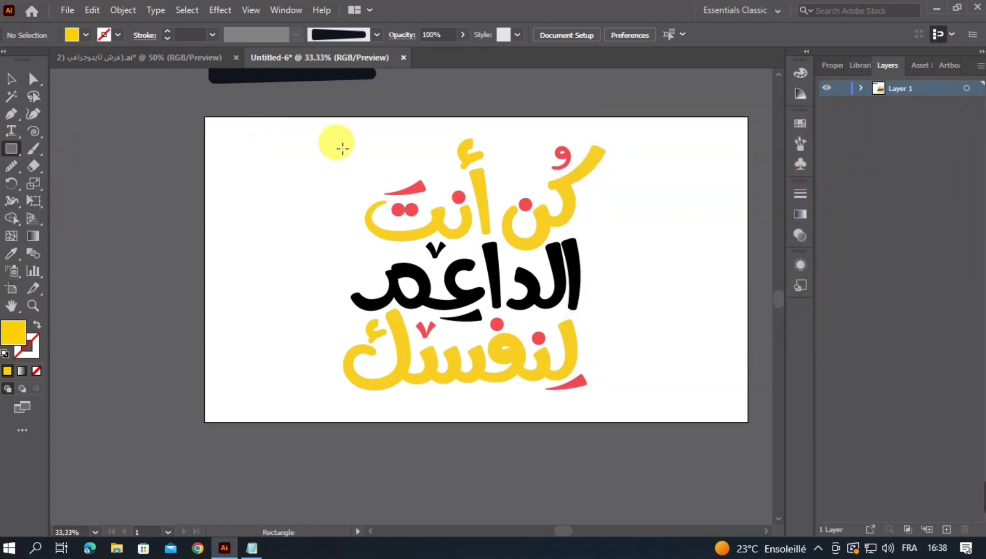
pyautogui.click(945, 533)
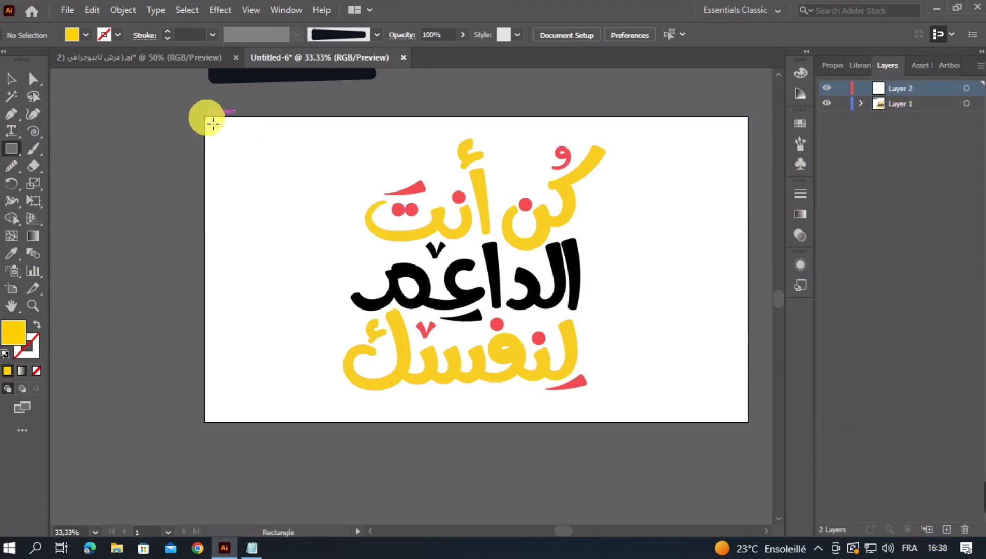
pyautogui.moveTo(206, 117); pyautogui.dragTo(754, 430)
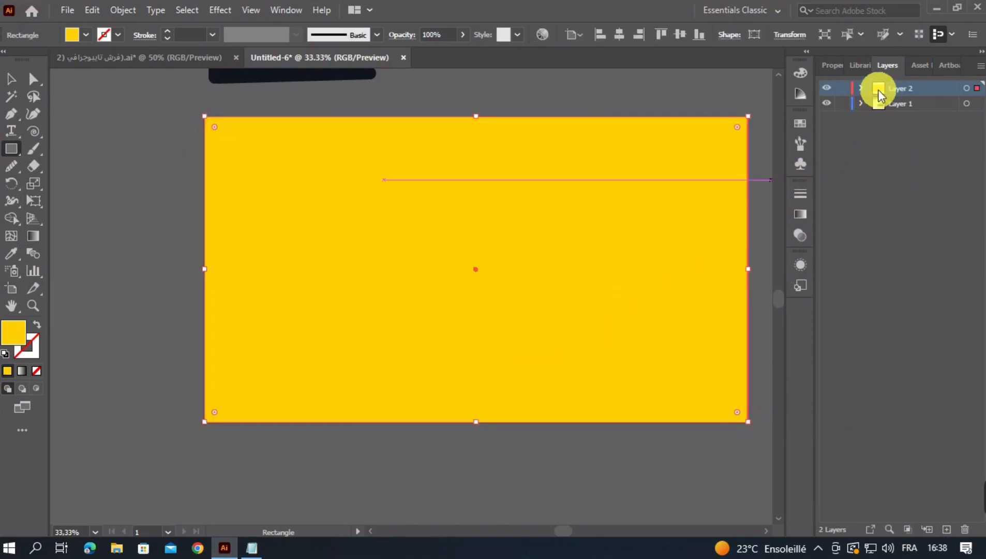
# - Move Layer 2 with the background rectangle below the lettering layer and lock it
pyautogui.moveTo(884, 89); pyautogui.dragTo(900, 123)
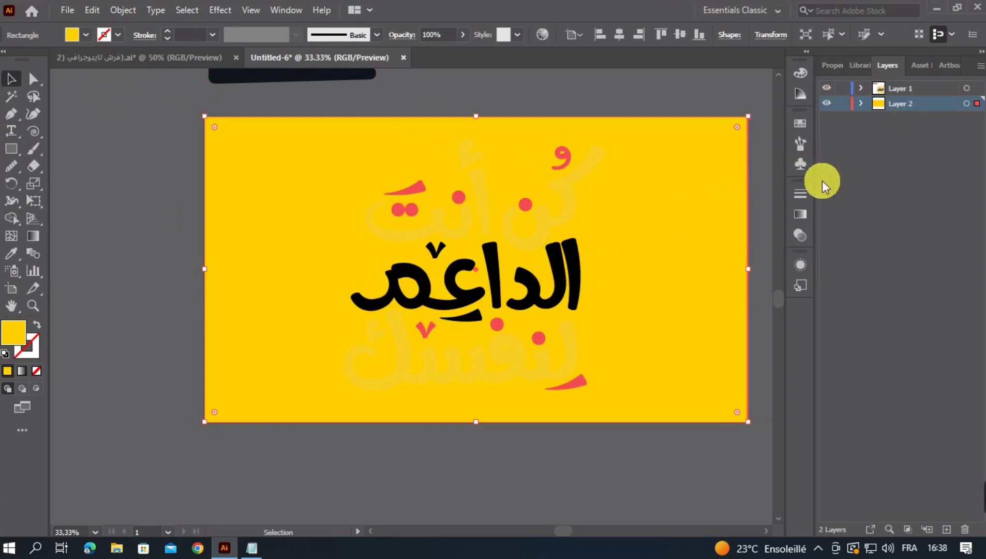
pyautogui.click(823, 120)
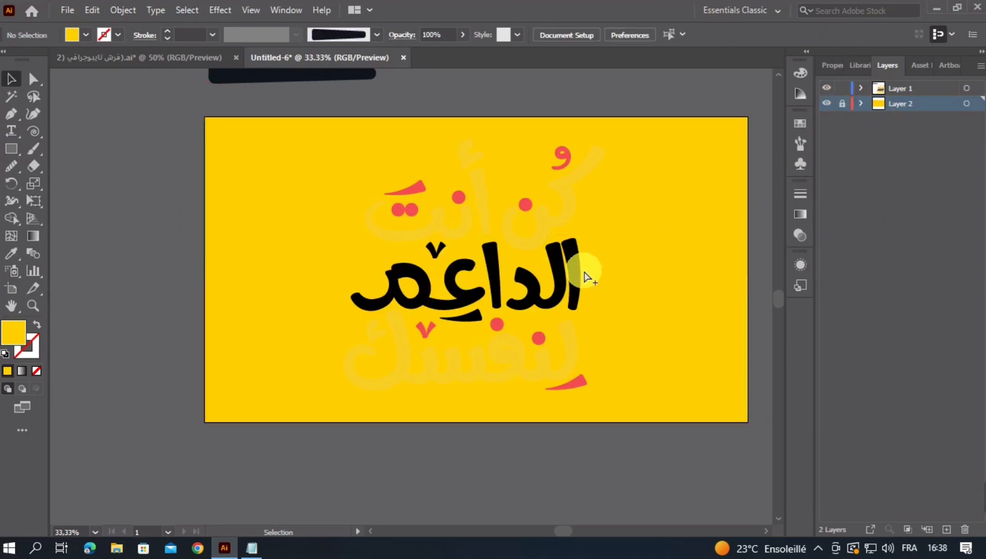
pyautogui.scroll(1, 588, 278)
pyautogui.click(658, 215)
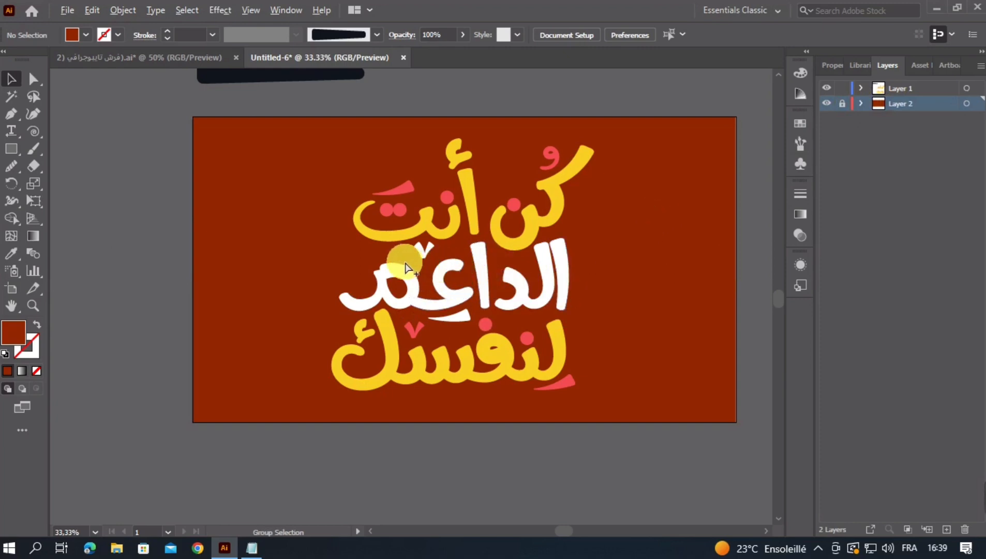
# - Sample the yellow of the top line's lettering as the current fill colour for drawing with the Spiral tool
pyautogui.scroll(2, 401, 260)
pyautogui.moveTo(380, 185); pyautogui.dragTo(380, 223)
pyautogui.keyDown('ctrl'); pyautogui.click(253, 258); pyautogui.keyUp('ctrl')
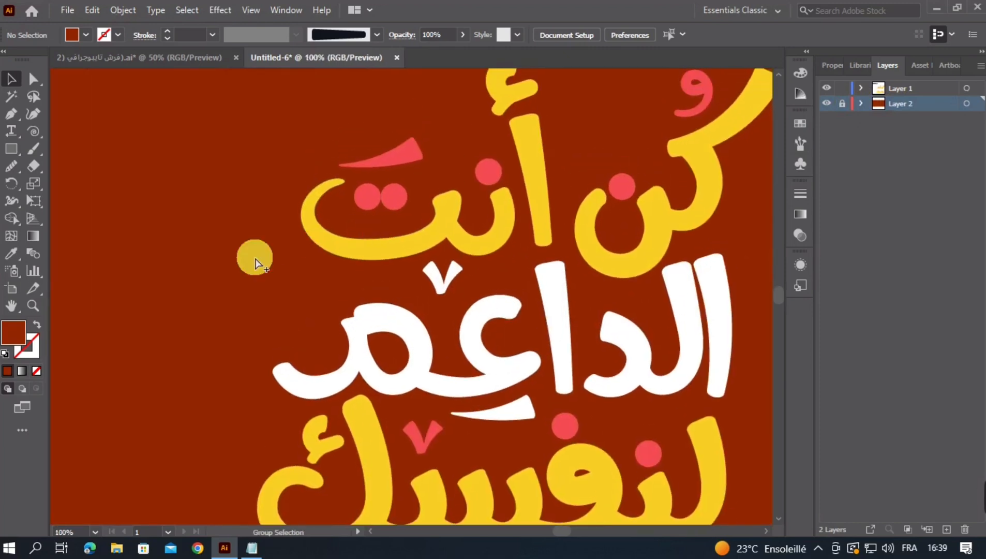
pyautogui.click(31, 131)
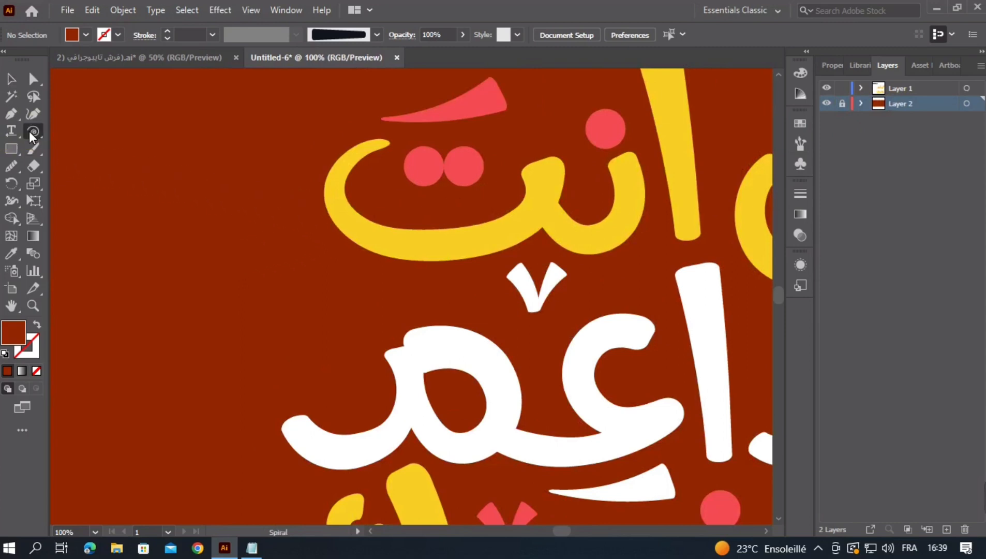
pyautogui.doubleClick(15, 346)
pyautogui.click(937, 190)
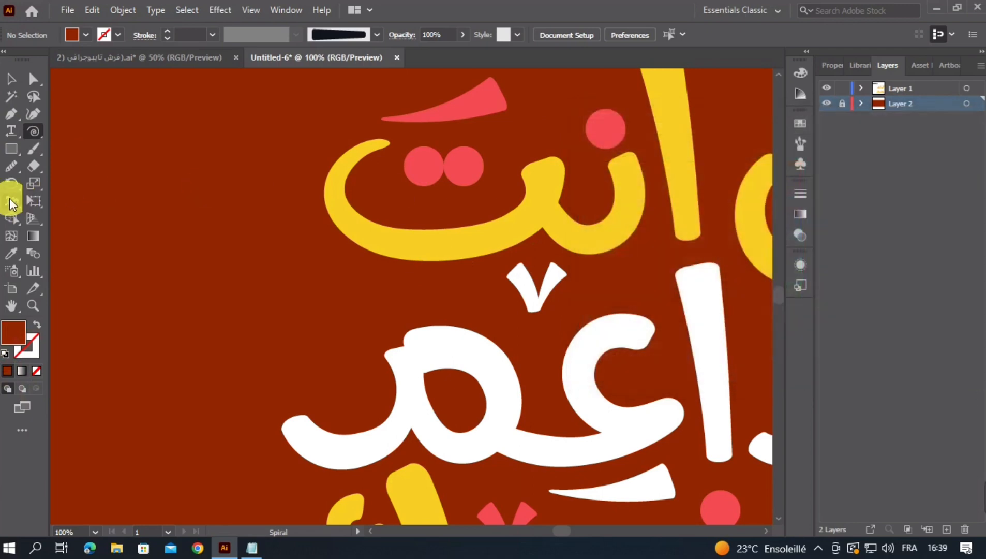
pyautogui.click(12, 253)
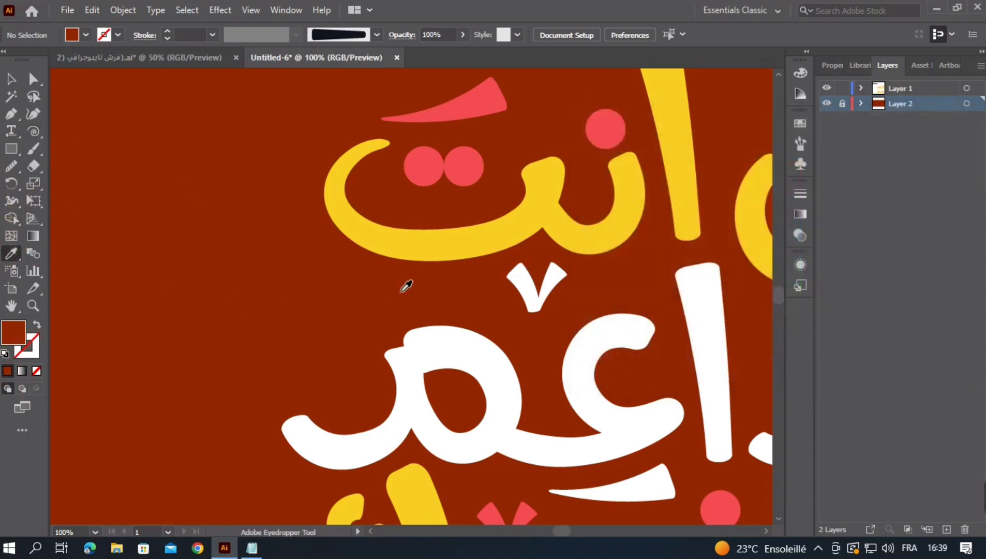
pyautogui.click(448, 248)
pyautogui.click(32, 132)
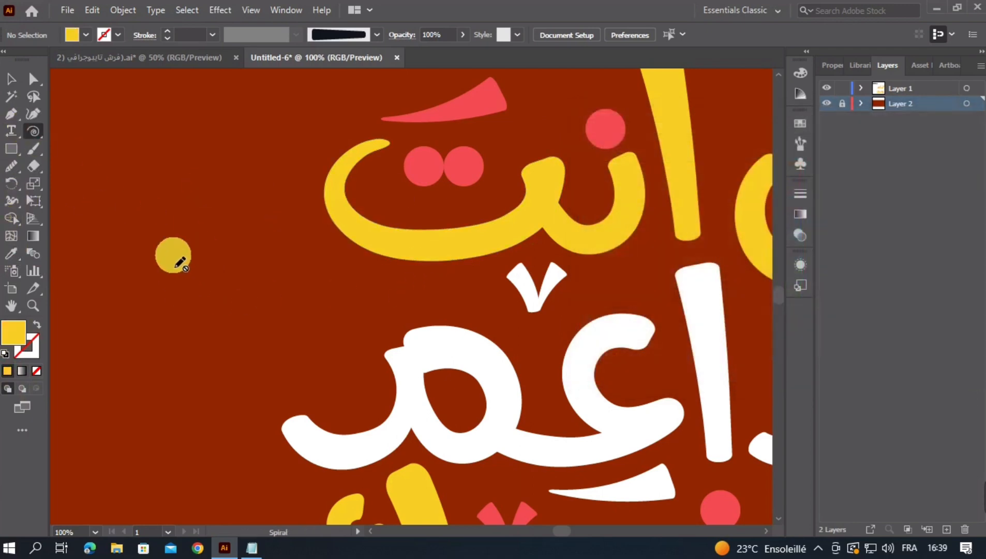
# - Draw a spiral on Layer 1 in the empty area beside أنت, giving it the yellow stroke and no fill
pyautogui.click(10, 78)
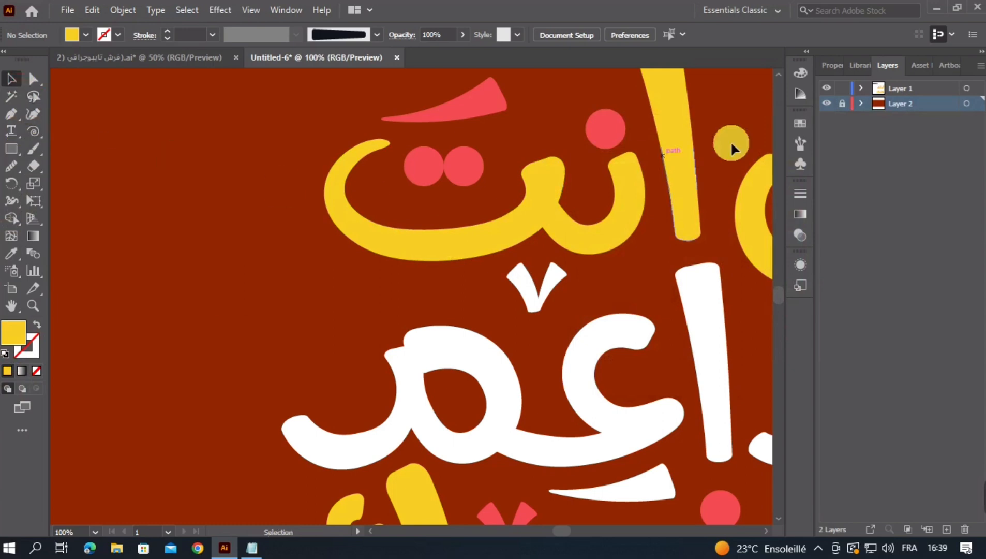
pyautogui.click(898, 89)
pyautogui.click(32, 132)
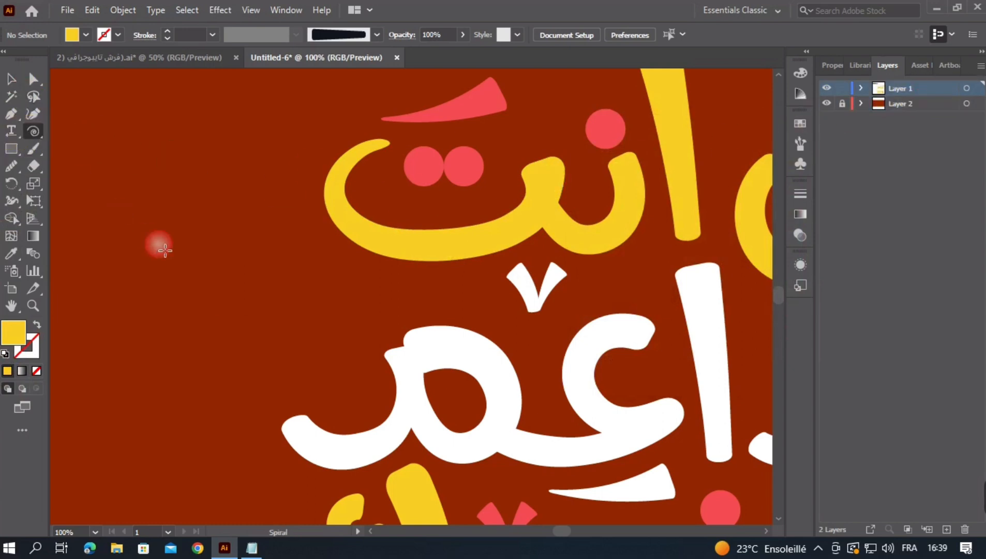
pyautogui.moveTo(164, 251); pyautogui.dragTo(191, 271)
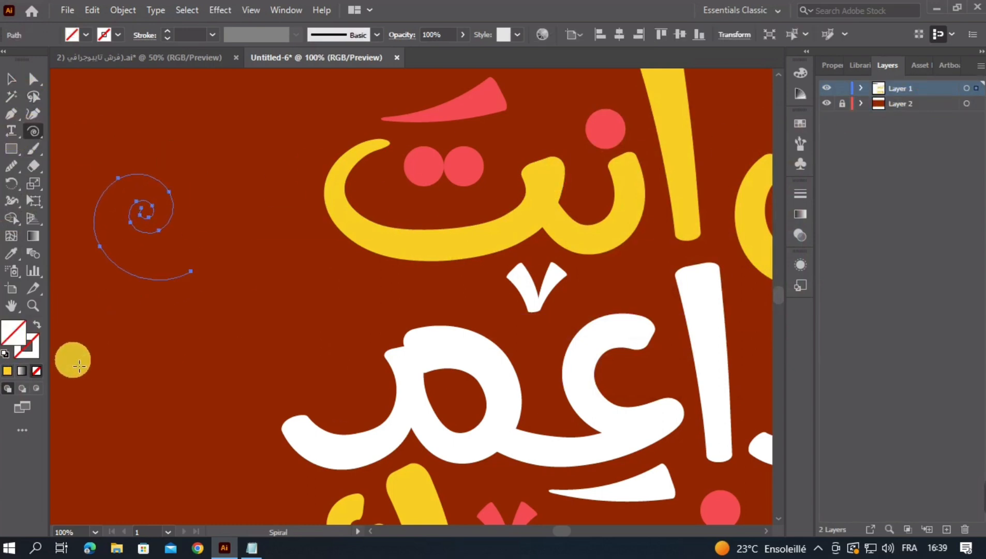
pyautogui.click(10, 373)
pyautogui.click(37, 325)
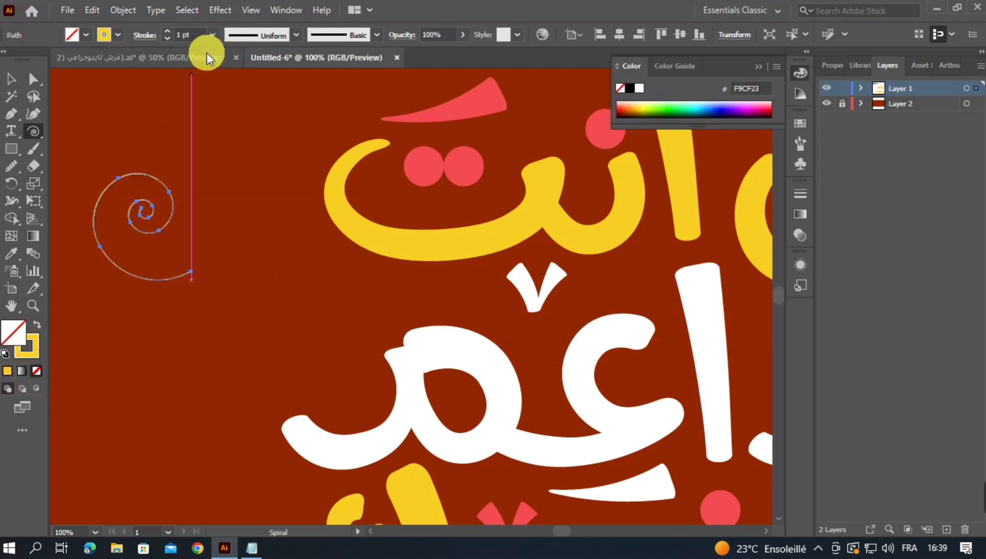
# - Set the spiral's stroke weight to 30 pt
pyautogui.click(187, 37)
pyautogui.write('3')
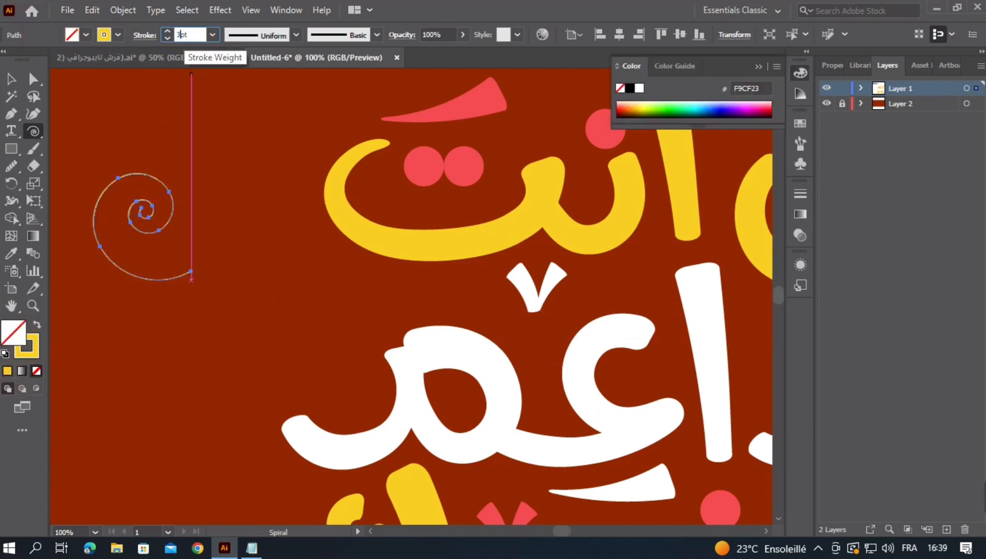
pyautogui.write('0')
pyautogui.press('Return')
# - Apply the width profile tapered at both ends to the spiral's stroke and set its weight to 10 pt
pyautogui.click(293, 36)
pyautogui.click(260, 197)
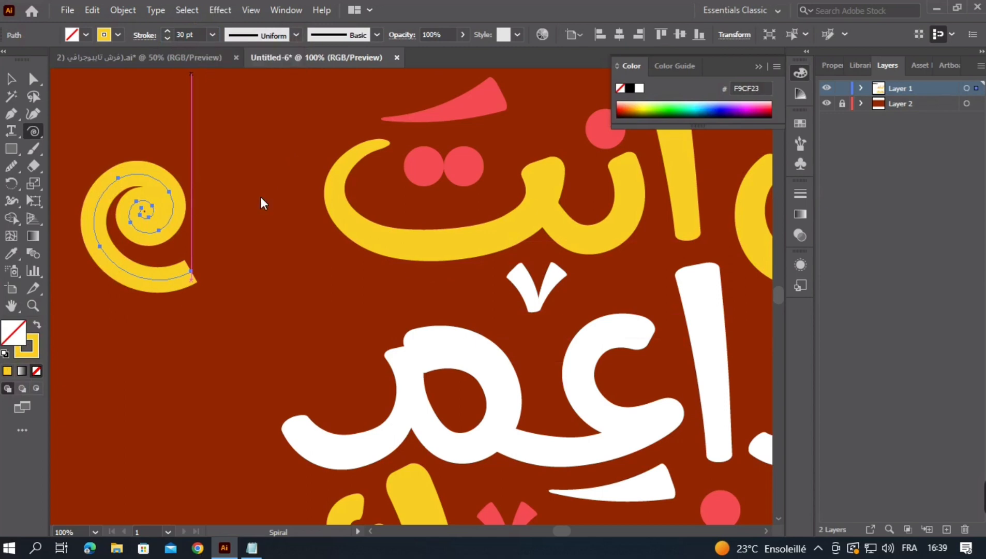
pyautogui.click(295, 37)
pyautogui.click(262, 78)
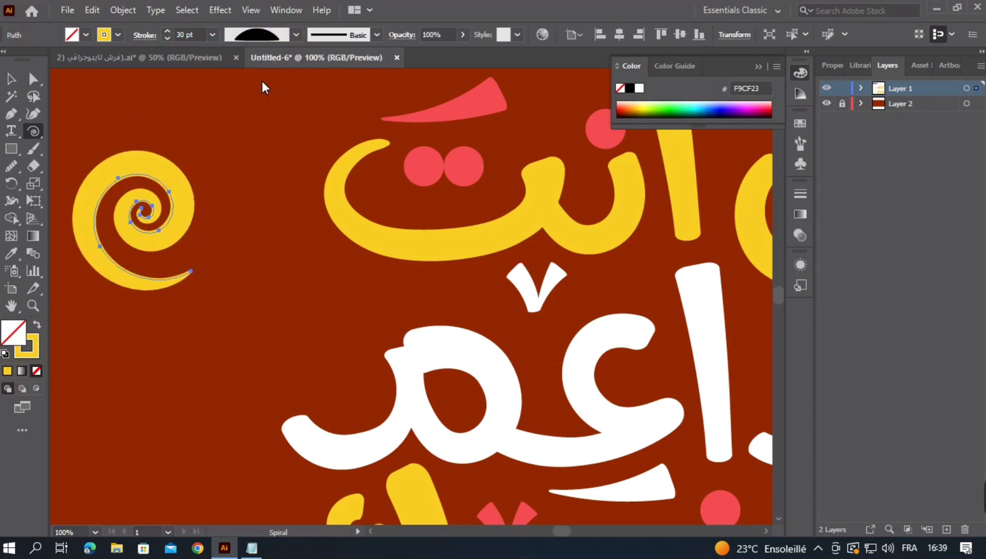
pyautogui.click(212, 35)
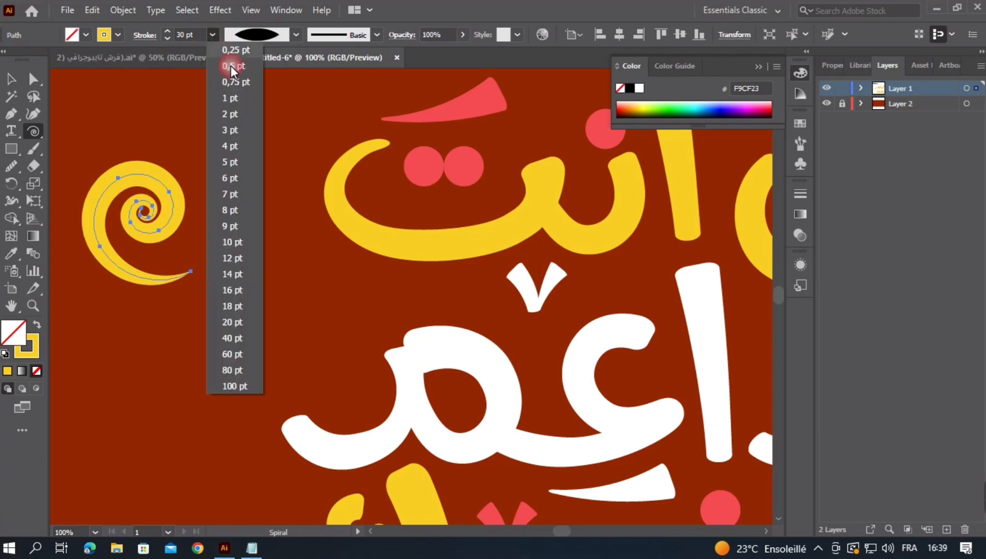
pyautogui.click(238, 249)
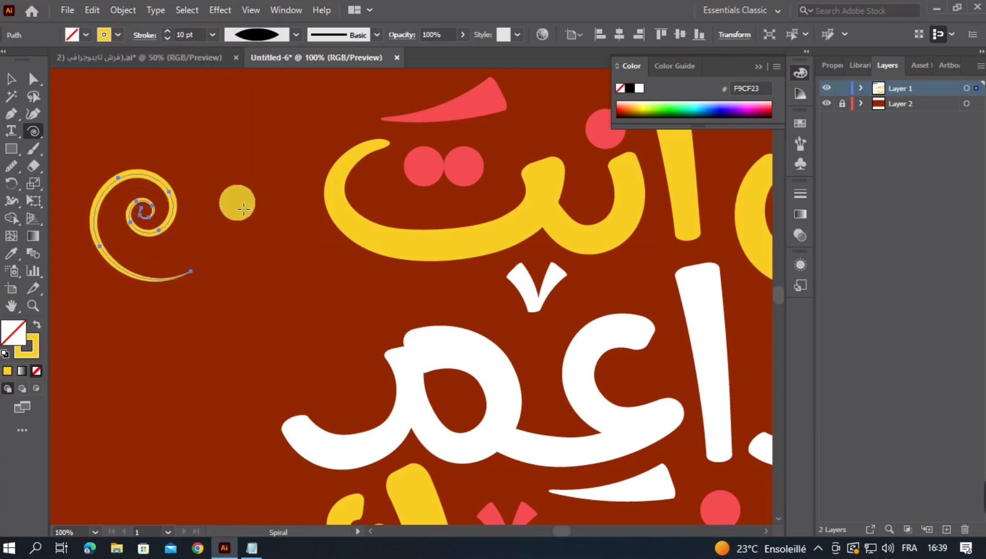
# - Rotate the spiral so its outer tail points upward, and expand its stroke into a yellow filled shape
pyautogui.click(7, 81)
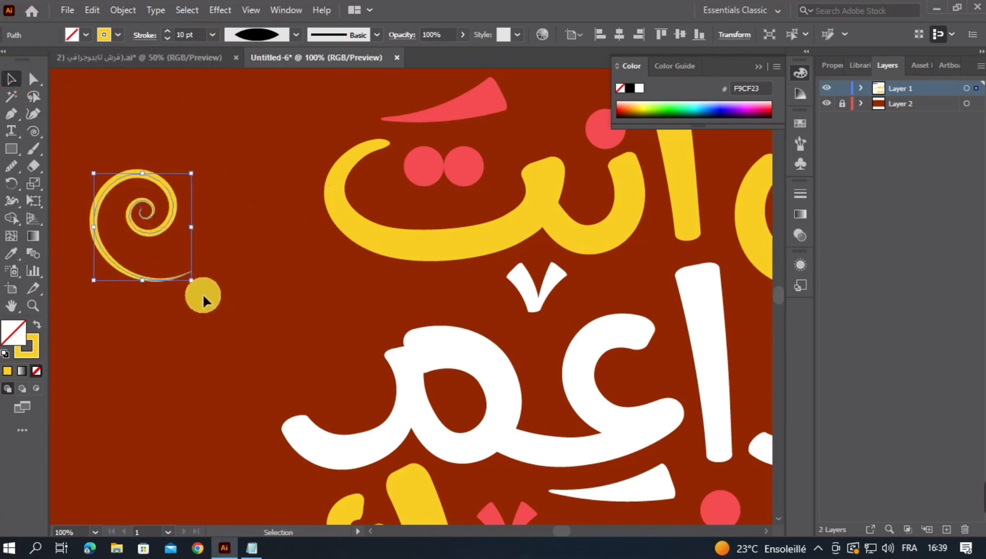
pyautogui.moveTo(206, 295); pyautogui.dragTo(217, 191)
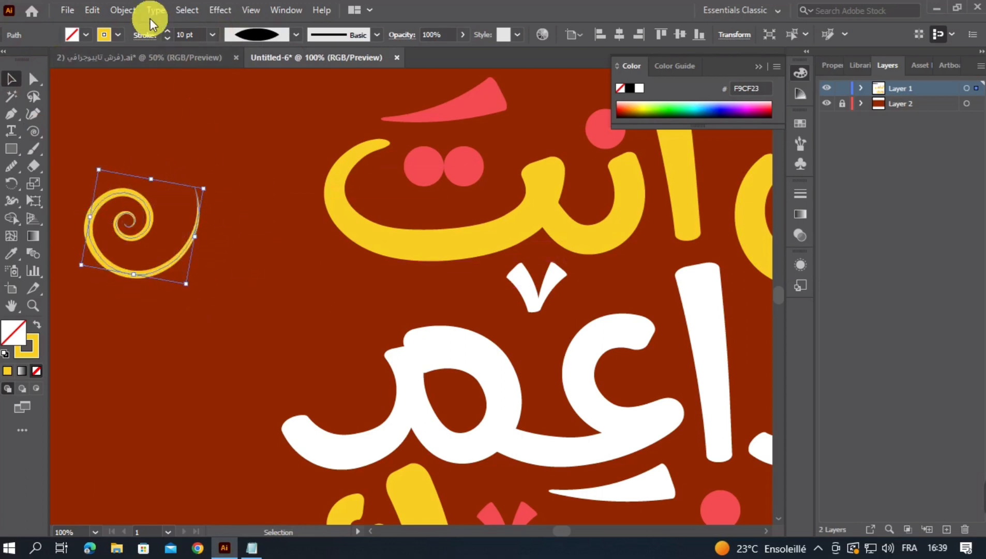
pyautogui.click(122, 10)
pyautogui.click(209, 191)
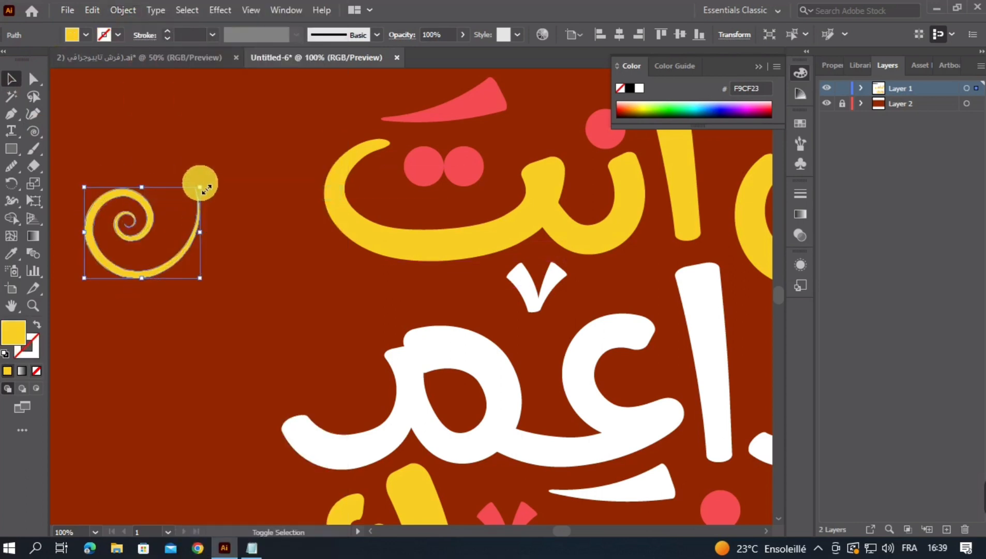
# - Shrink the spiral to about half its size and rotate it to join the outer curve of the ت in أنت
pyautogui.moveTo(205, 189); pyautogui.dragTo(312, 234)
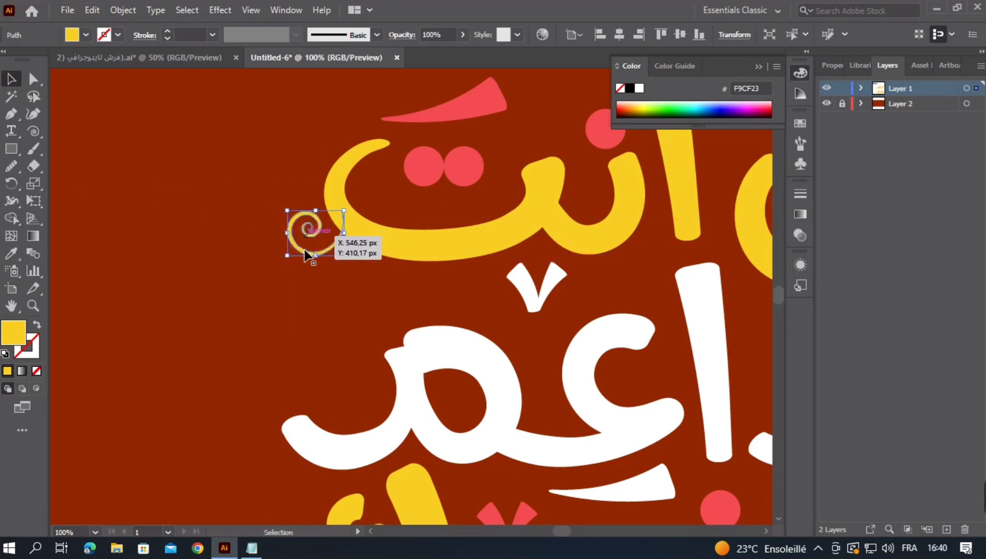
pyautogui.moveTo(352, 268); pyautogui.dragTo(325, 280)
pyautogui.click(282, 293)
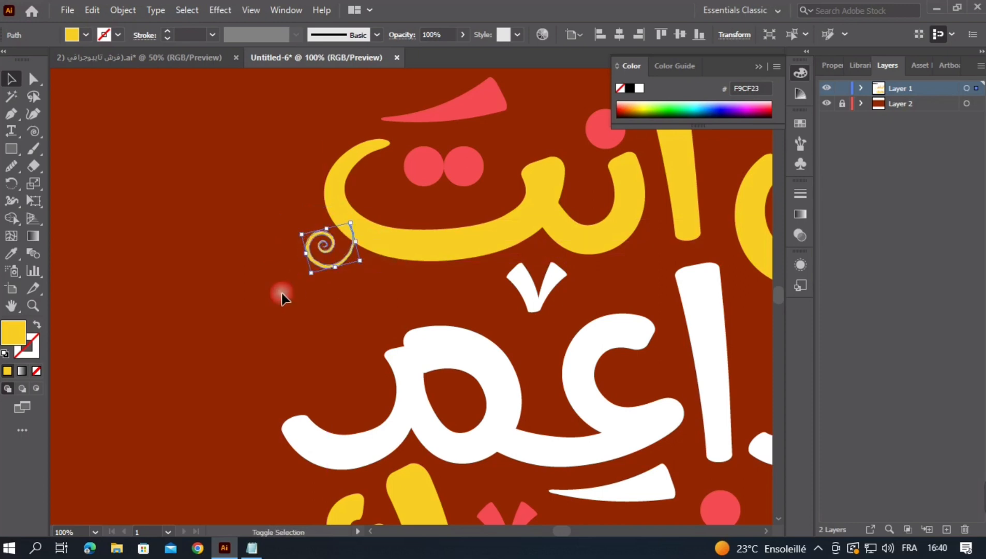
pyautogui.scroll(-2, 521, 300)
pyautogui.scroll(3, 490, 298)
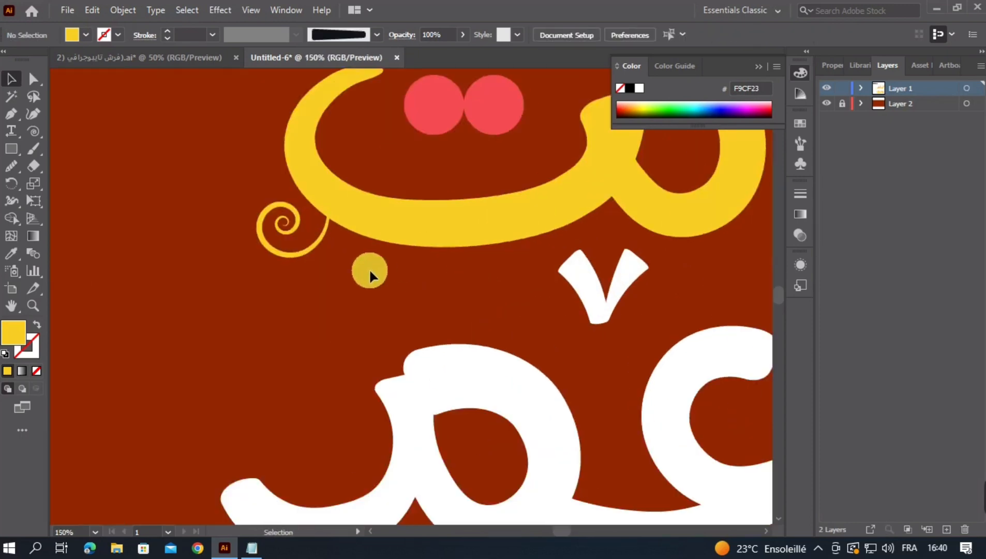
pyautogui.moveTo(282, 253); pyautogui.dragTo(290, 252)
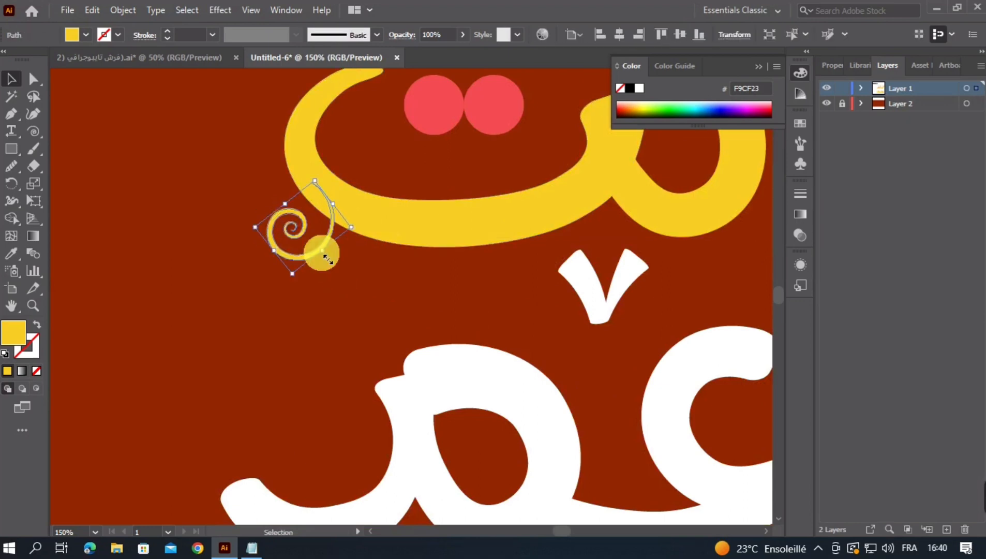
pyautogui.click(351, 277)
# - Place a copy of the spiral beside the lower outer curve of the ك in كُن
pyautogui.scroll(-3, 493, 313)
pyautogui.moveTo(505, 316); pyautogui.dragTo(372, 382)
pyautogui.scroll(2, 372, 382)
pyautogui.moveTo(226, 332); pyautogui.dragTo(690, 411)
pyautogui.moveTo(691, 411); pyautogui.dragTo(450, 207)
pyautogui.scroll(-3, 425, 287)
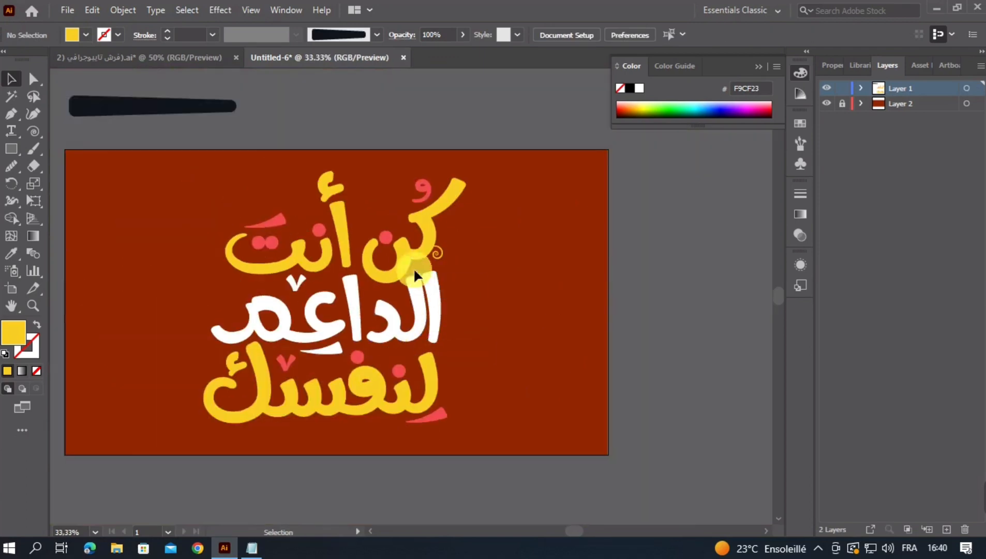
# - Rotate the copied spiral and adjust its position so its tail joins the outer curve of the ك in كُن
pyautogui.scroll(3, 299, 288)
pyautogui.moveTo(84, 229); pyautogui.dragTo(692, 182)
pyautogui.moveTo(692, 182); pyautogui.dragTo(428, 242)
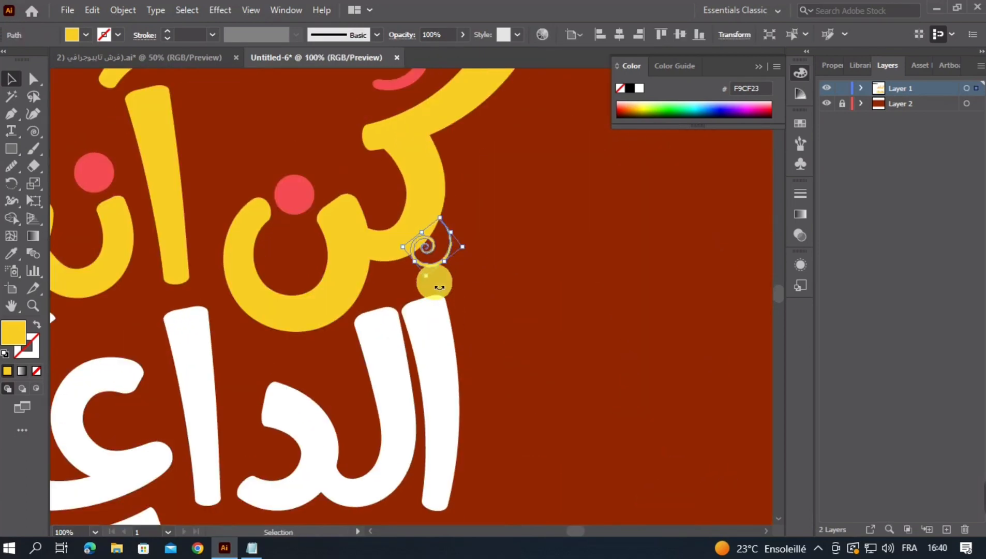
pyautogui.moveTo(434, 284); pyautogui.dragTo(465, 242)
pyautogui.moveTo(435, 246); pyautogui.dragTo(440, 243)
pyautogui.click(467, 269)
# - Place a spiral copy beneath the ن of أنت, reflect it, and rotate it so its tail joins the letter
pyautogui.scroll(-3, 407, 351)
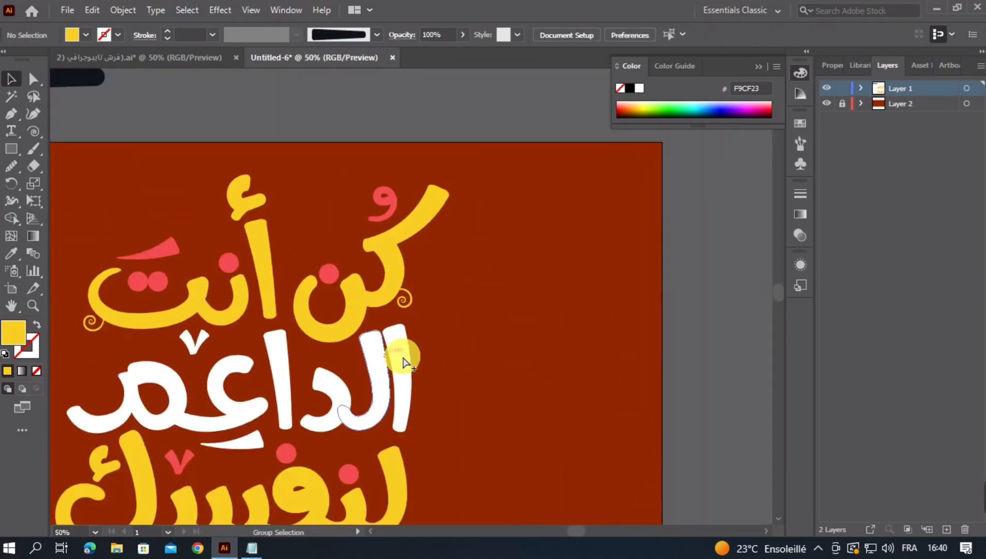
pyautogui.scroll(3, 433, 330)
pyautogui.click(428, 228)
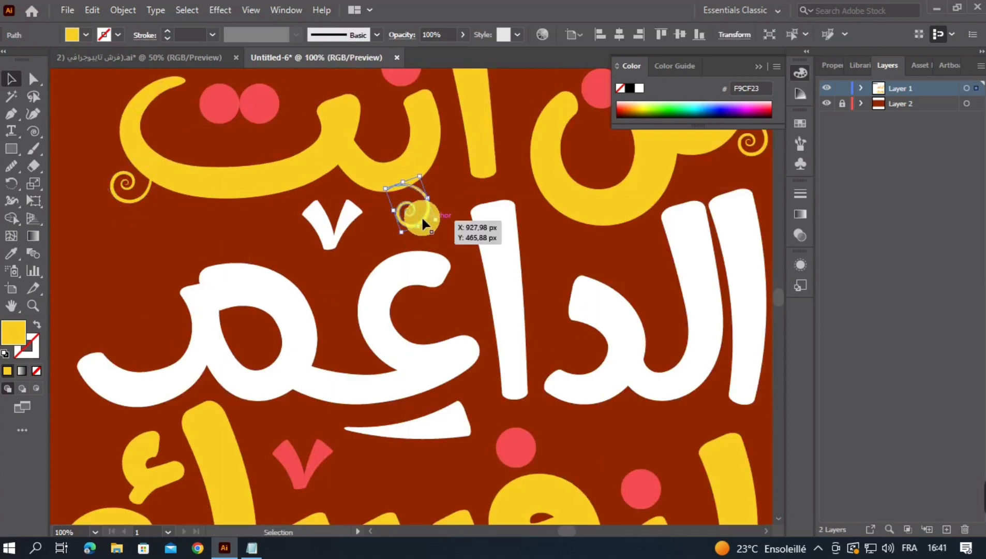
pyautogui.rightClick(421, 216)
pyautogui.moveTo(527, 448)
pyautogui.click(605, 465)
pyautogui.moveTo(510, 143); pyautogui.dragTo(641, 142)
pyautogui.press('Return')
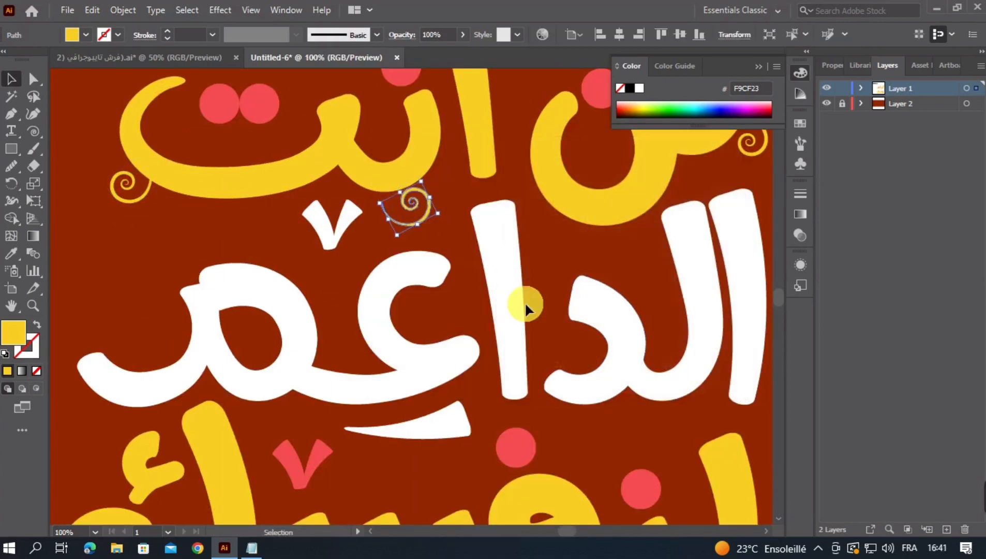
pyautogui.moveTo(448, 228); pyautogui.dragTo(419, 219)
pyautogui.click(417, 229)
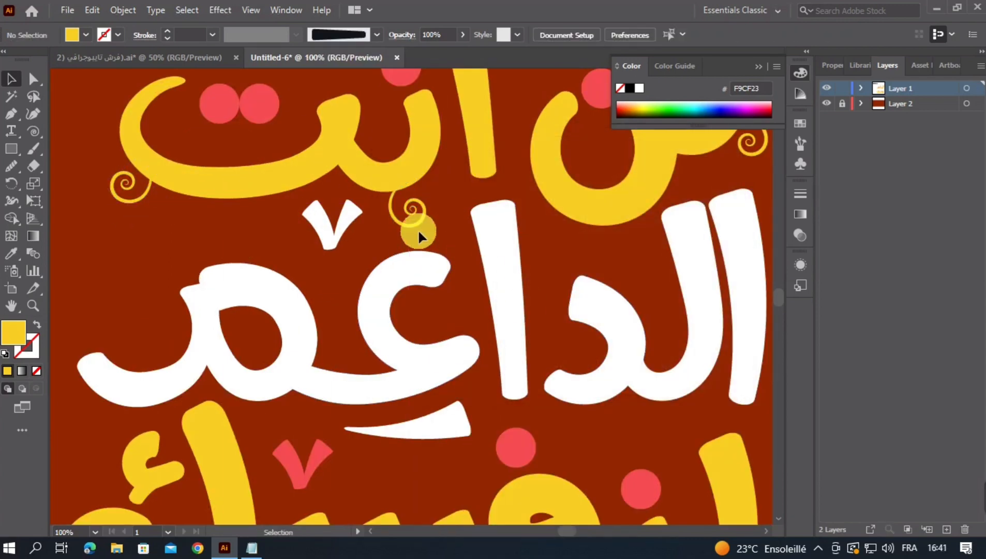
# - Add spiral copies to the bottom line, one on the outer curve of the ك and one on the outer side of the ل
pyautogui.scroll(-2, 502, 259)
pyautogui.moveTo(549, 303); pyautogui.dragTo(461, 300)
pyautogui.scroll(1, 422, 344)
pyautogui.moveTo(422, 345); pyautogui.dragTo(426, 287)
pyautogui.moveTo(366, 156); pyautogui.dragTo(601, 347)
pyautogui.press('Delete')
pyautogui.scroll(1, 612, 357)
pyautogui.moveTo(544, 248); pyautogui.dragTo(443, 382)
pyautogui.moveTo(510, 163); pyautogui.dragTo(507, 461)
pyautogui.moveTo(387, 415); pyautogui.dragTo(816, 394)
pyautogui.moveTo(274, 136); pyautogui.dragTo(242, 87)
pyautogui.moveTo(242, 87); pyautogui.dragTo(157, 428)
pyautogui.click(313, 361)
# - Place a copy of the spiral beneath the د of the white middle line and rotate it to meet the letter
pyautogui.moveTo(461, 384); pyautogui.dragTo(202, 413)
pyautogui.moveTo(272, 135); pyautogui.dragTo(457, 347)
pyautogui.moveTo(474, 305); pyautogui.dragTo(542, 341)
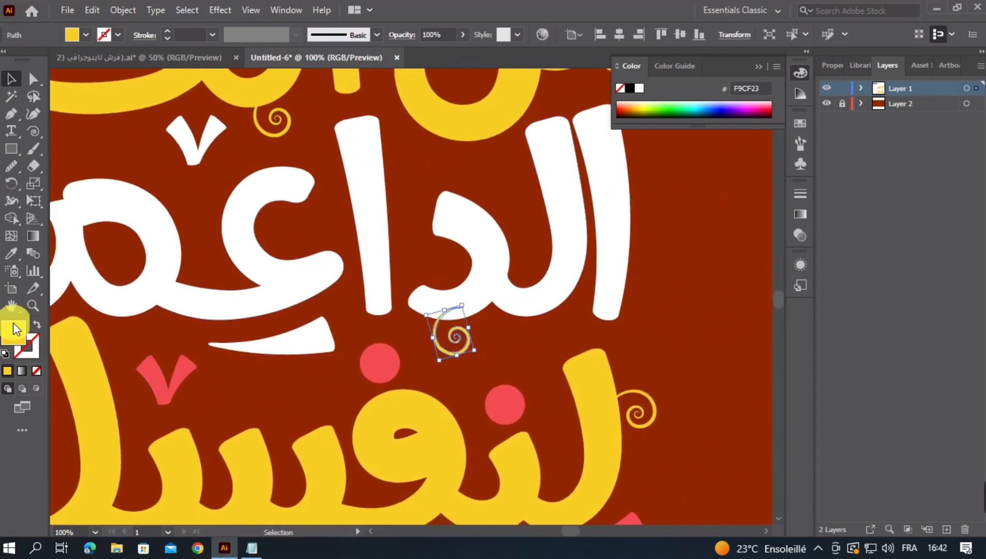
# - Fill the spiral beneath the د with white FFFFFF and deselect it
pyautogui.doubleClick(17, 329)
pyautogui.moveTo(594, 168); pyautogui.dragTo(588, 161)
pyautogui.click(931, 165)
pyautogui.click(499, 340)
pyautogui.scroll(-1, 468, 339)
pyautogui.moveTo(463, 344); pyautogui.dragTo(492, 366)
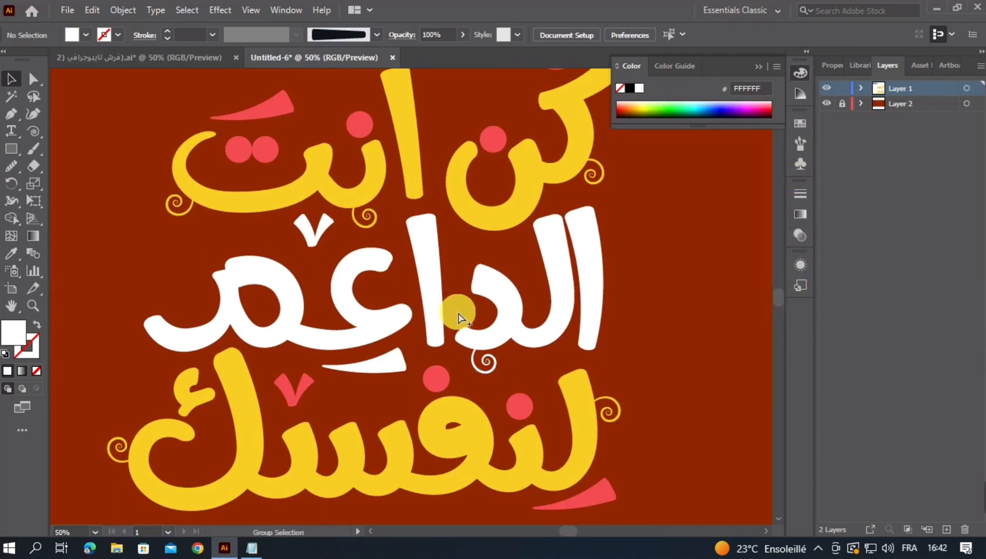
# - Select all the lettering, marks and spirals on the artboard and expand their fills and strokes
pyautogui.scroll(-2, 455, 308)
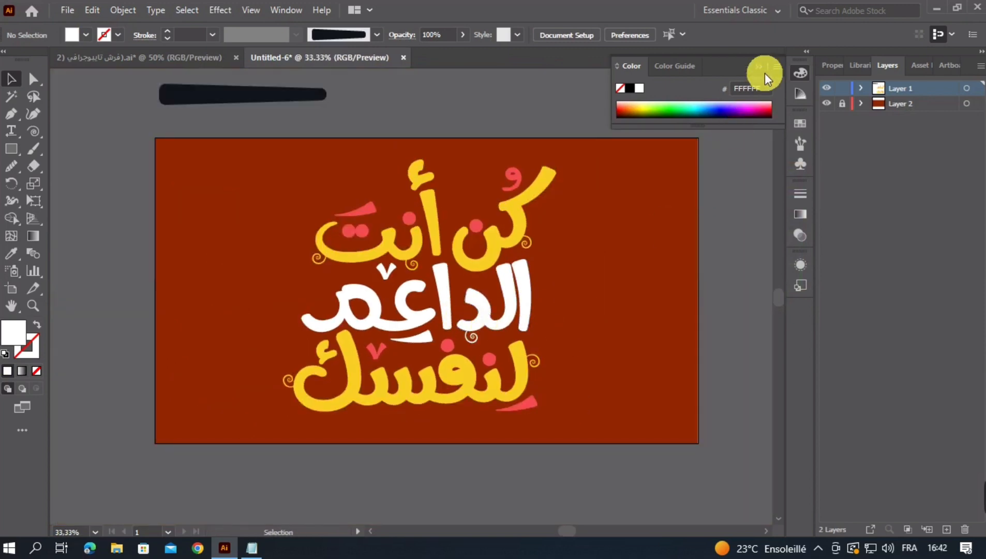
pyautogui.click(757, 68)
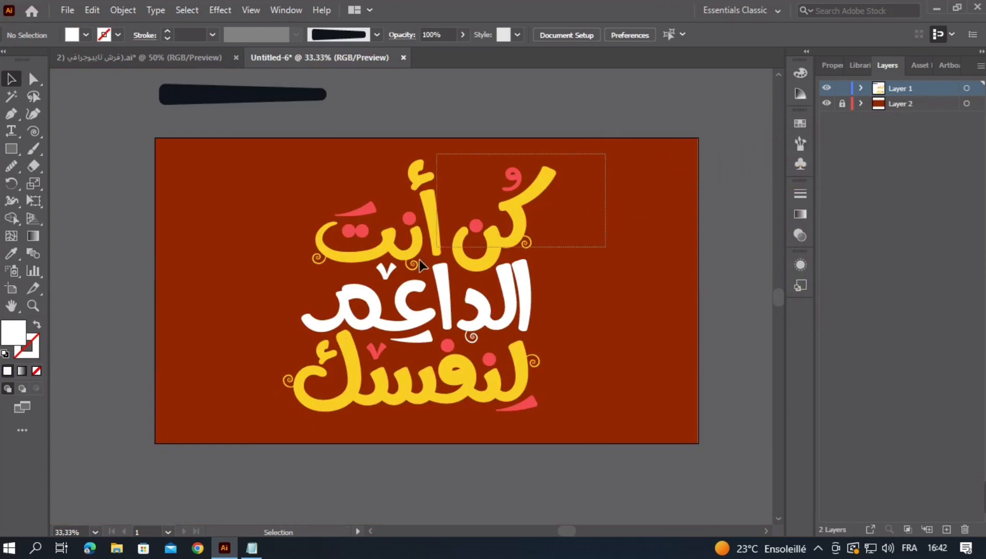
pyautogui.moveTo(272, 423); pyautogui.dragTo(271, 428)
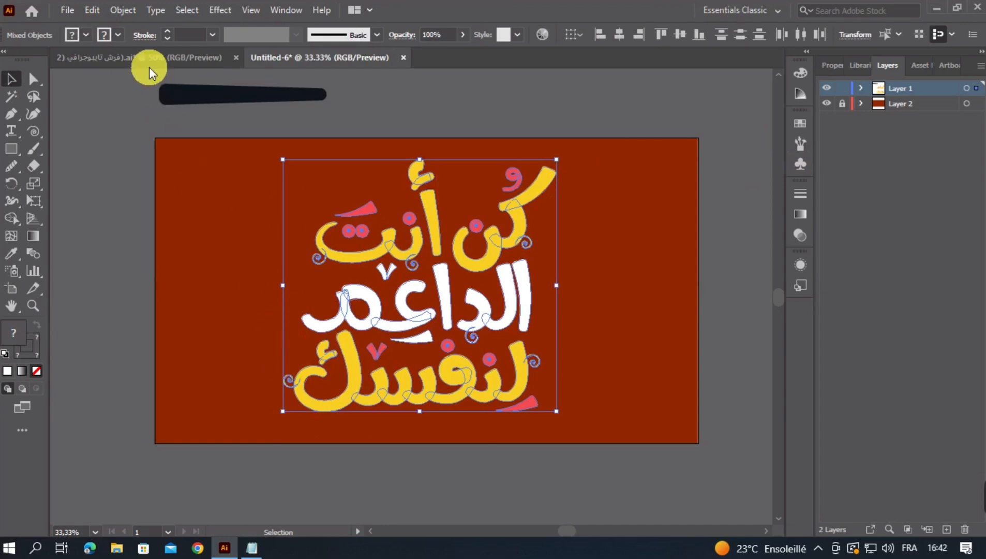
pyautogui.click(119, 9)
pyautogui.click(201, 179)
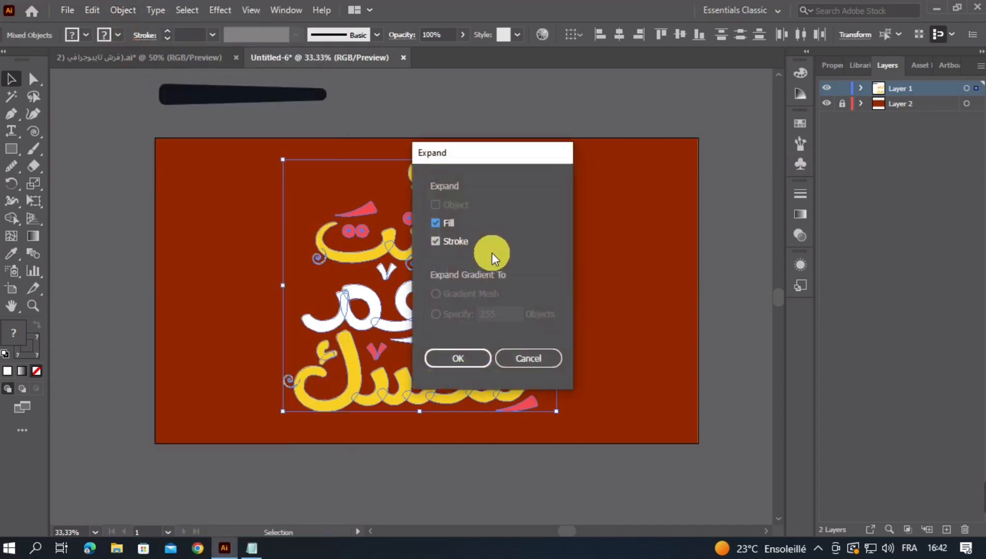
pyautogui.click(451, 355)
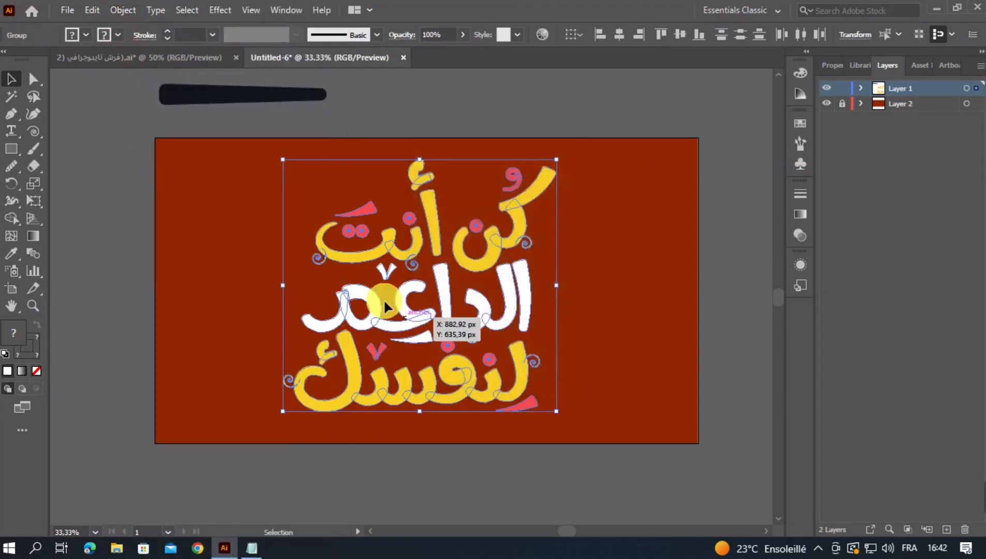
# - Copy the expanded lettering and paste the duplicate directly behind the original
pyautogui.click(92, 11)
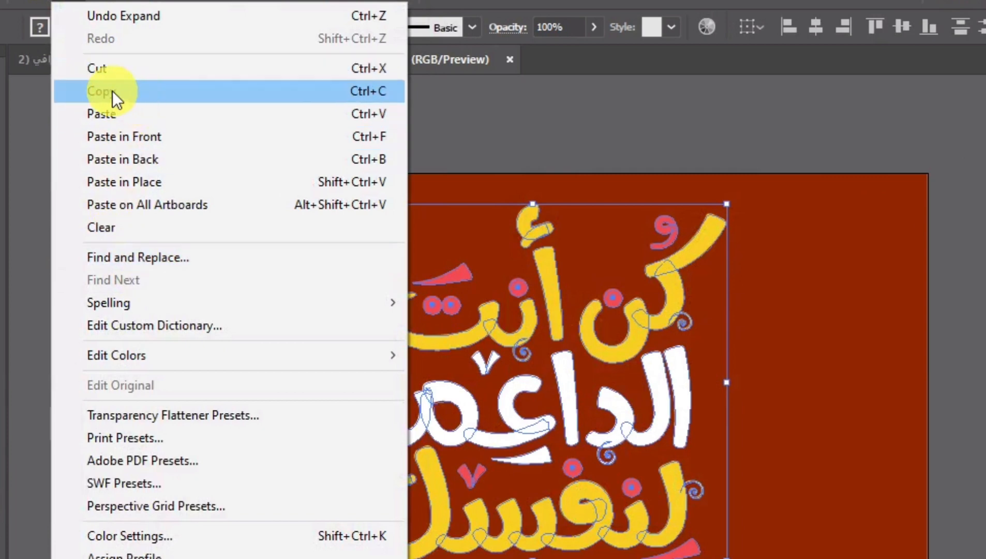
pyautogui.click(112, 91)
pyautogui.click(73, 0)
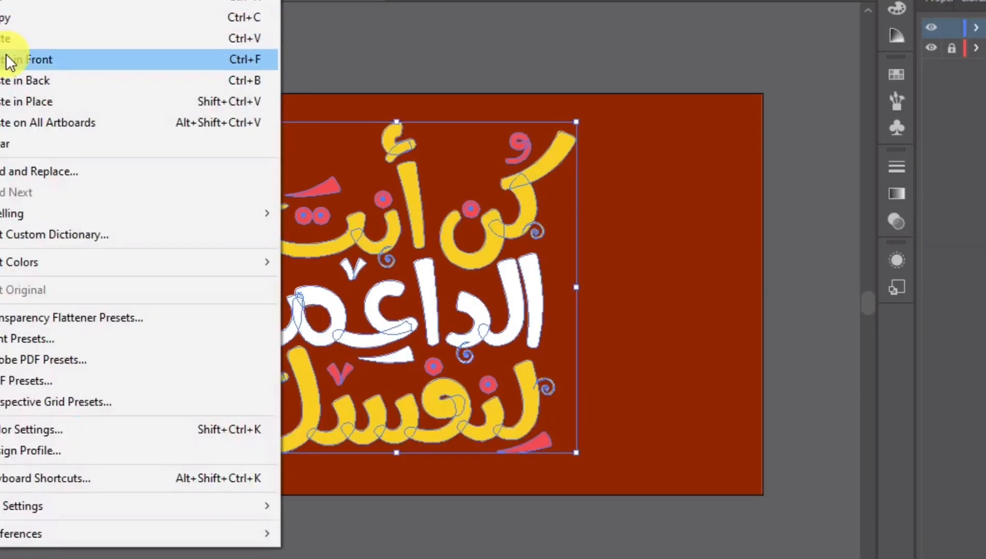
pyautogui.click(11, 81)
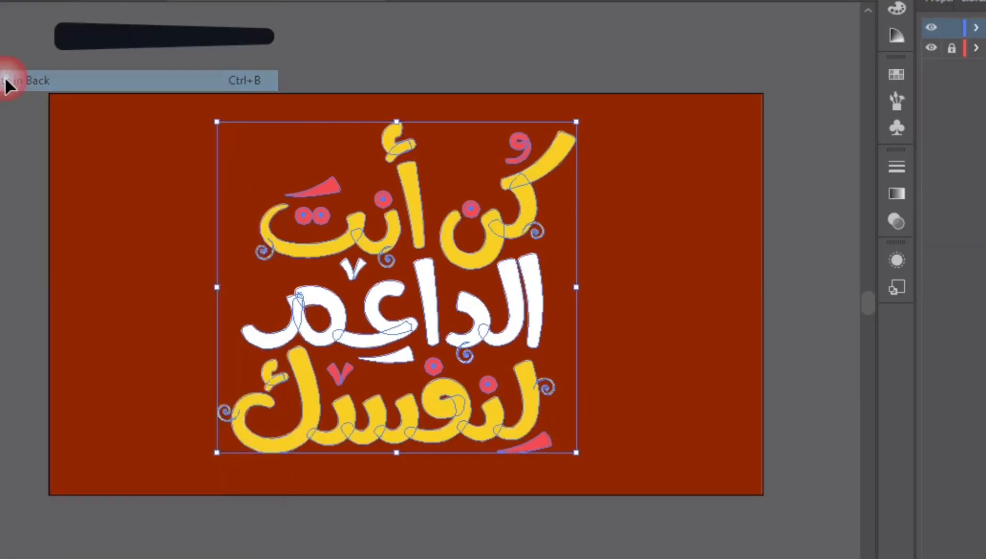
# - Offset the paths of the rear lettering copy by 40 px with round joins
pyautogui.click(123, 9)
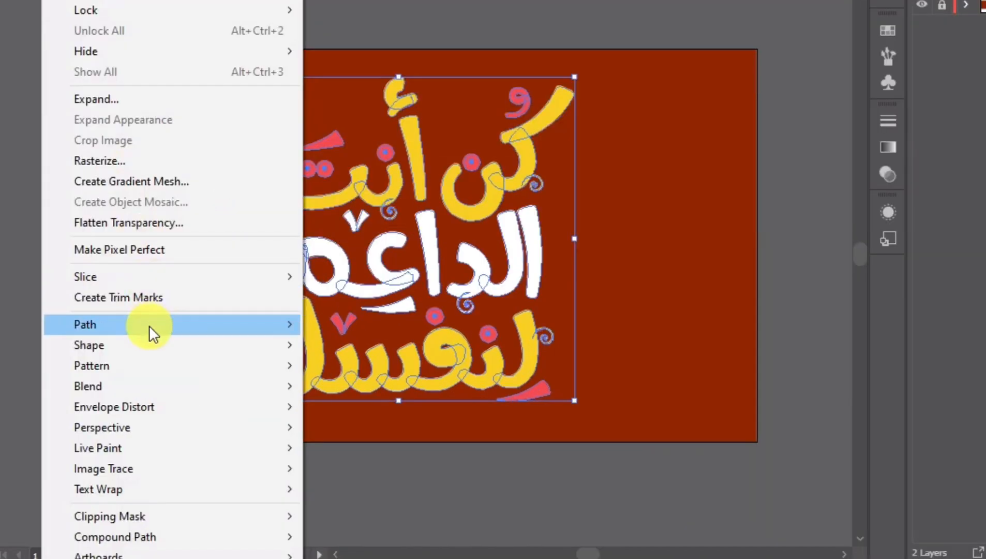
pyautogui.moveTo(289, 329)
pyautogui.click(369, 392)
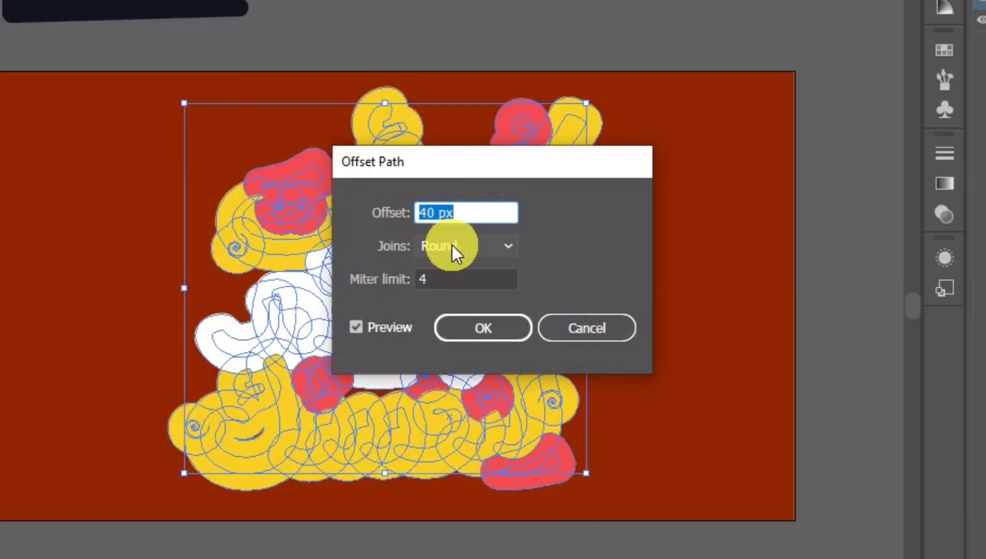
pyautogui.click(452, 245)
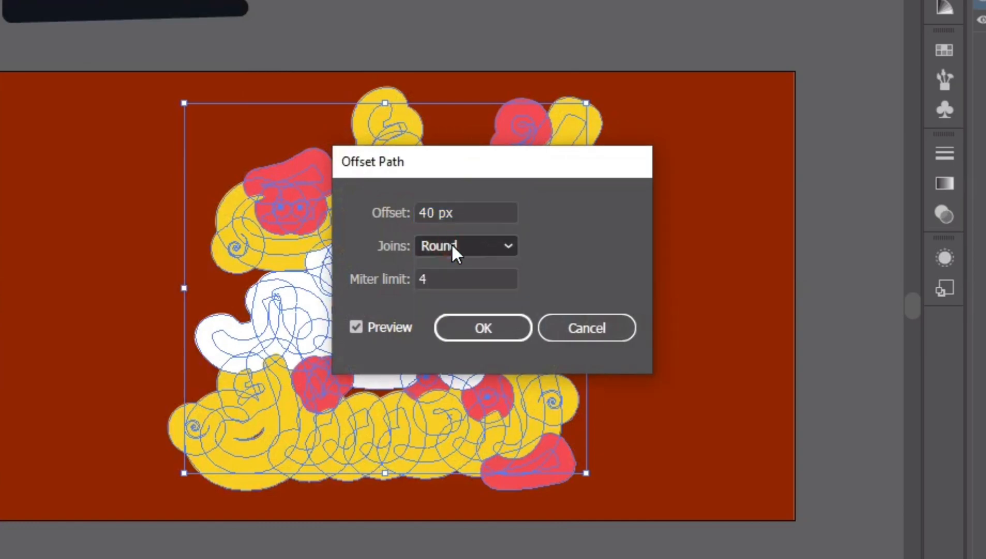
pyautogui.click(483, 328)
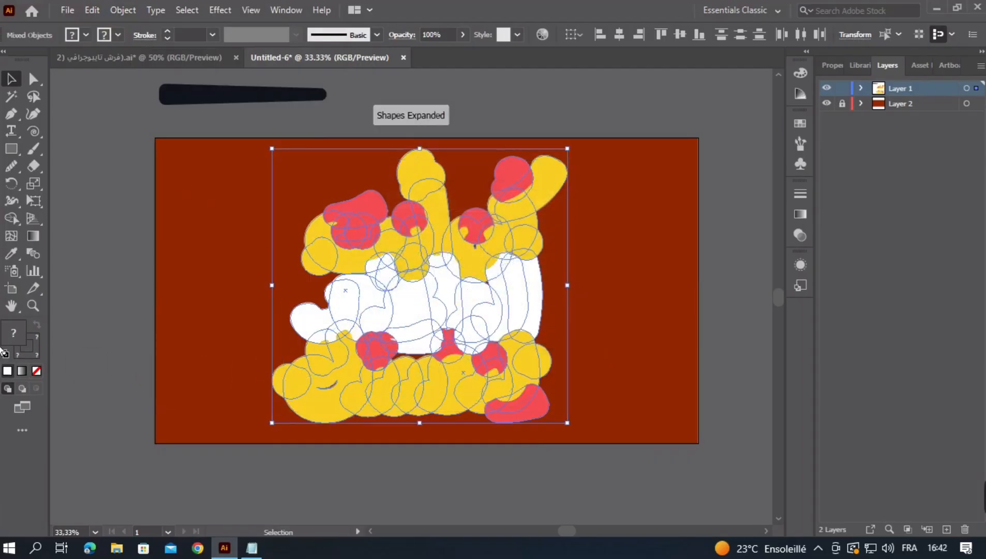
# - Fill the offset shapes behind the lettering with purple 4F1692 and deselect them
pyautogui.doubleClick(11, 328)
pyautogui.hotkey('ctrl', 'v')
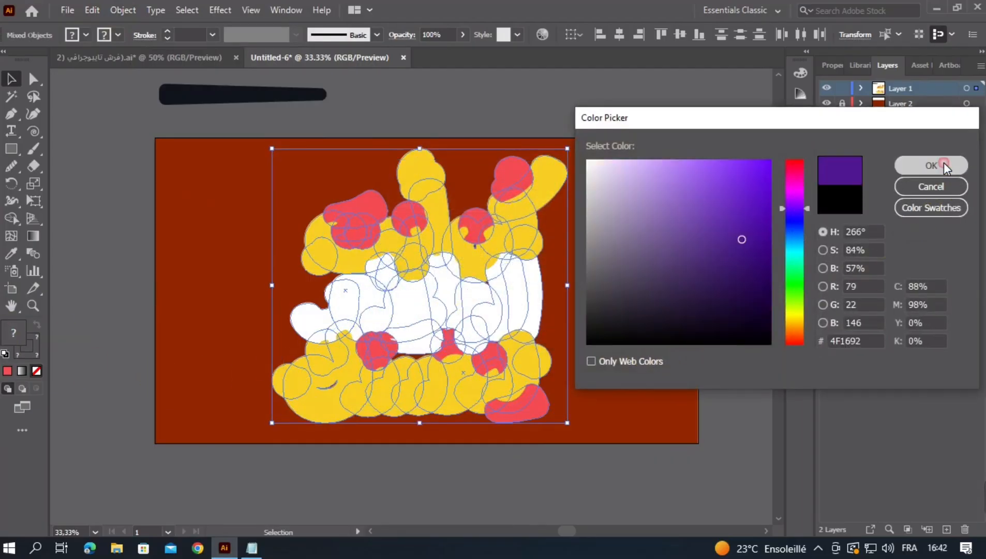
pyautogui.click(943, 163)
pyautogui.click(711, 306)
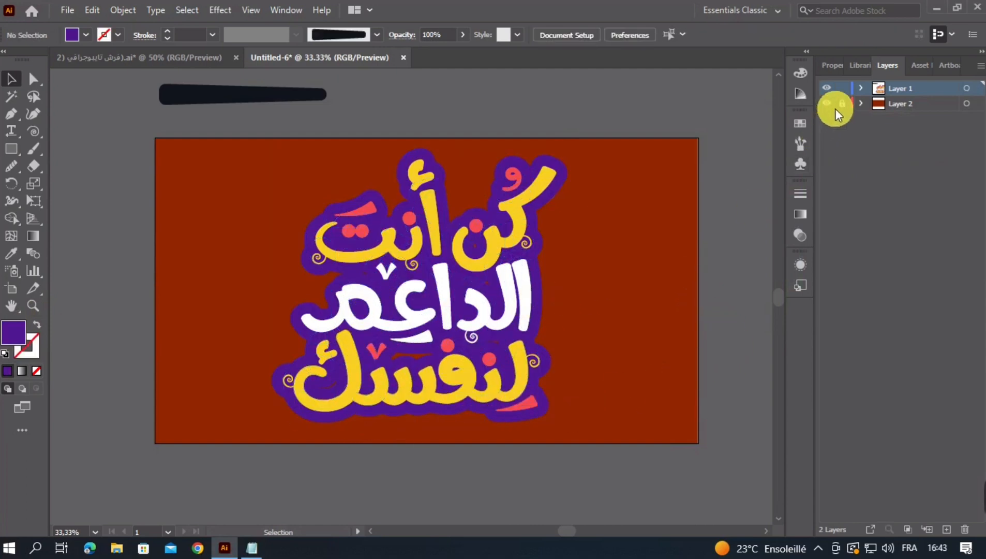
# - Unlock Layer 2 and recolour the background rectangle from the lettering's yellow to the lighter yellow FFDC48
pyautogui.click(674, 262)
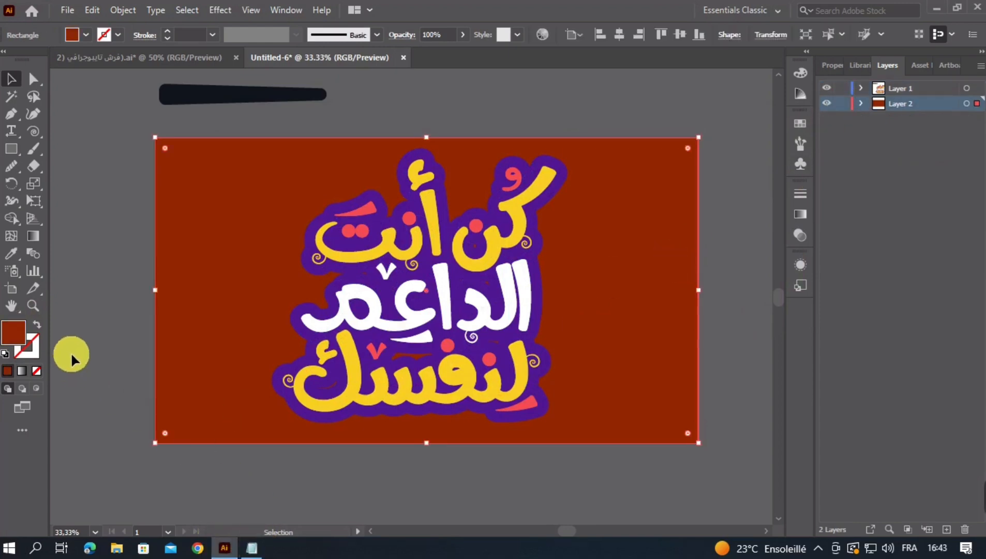
pyautogui.click(13, 255)
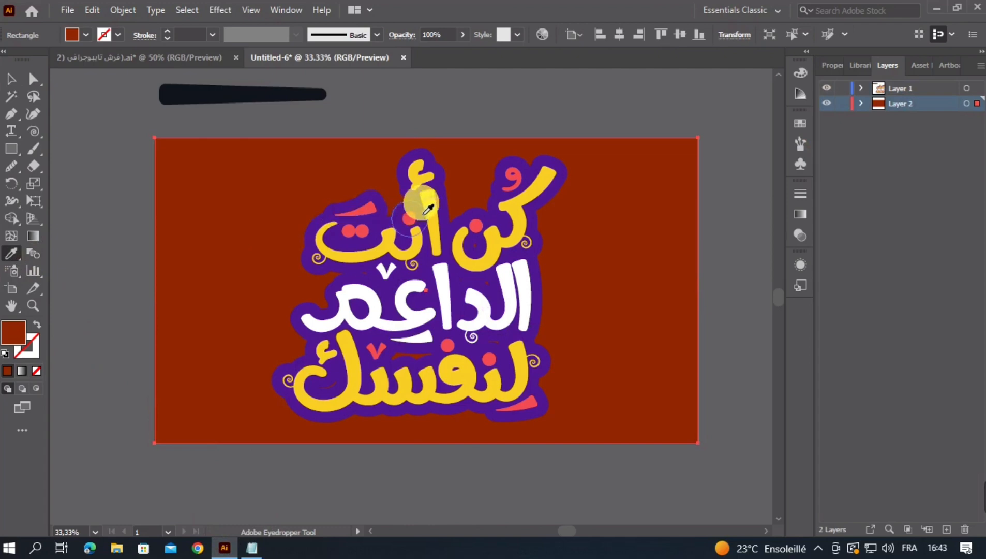
pyautogui.click(434, 230)
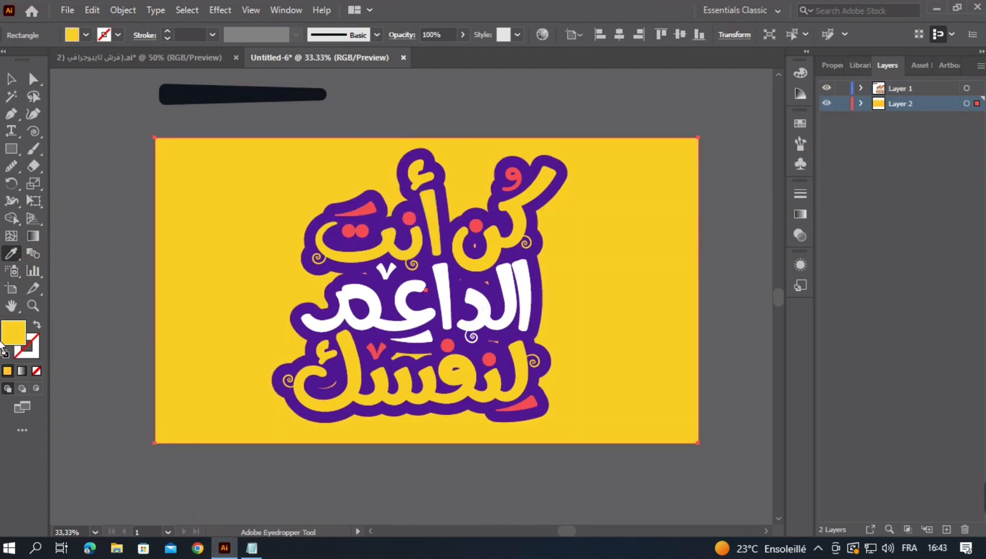
pyautogui.doubleClick(13, 332)
pyautogui.moveTo(731, 166); pyautogui.dragTo(728, 158)
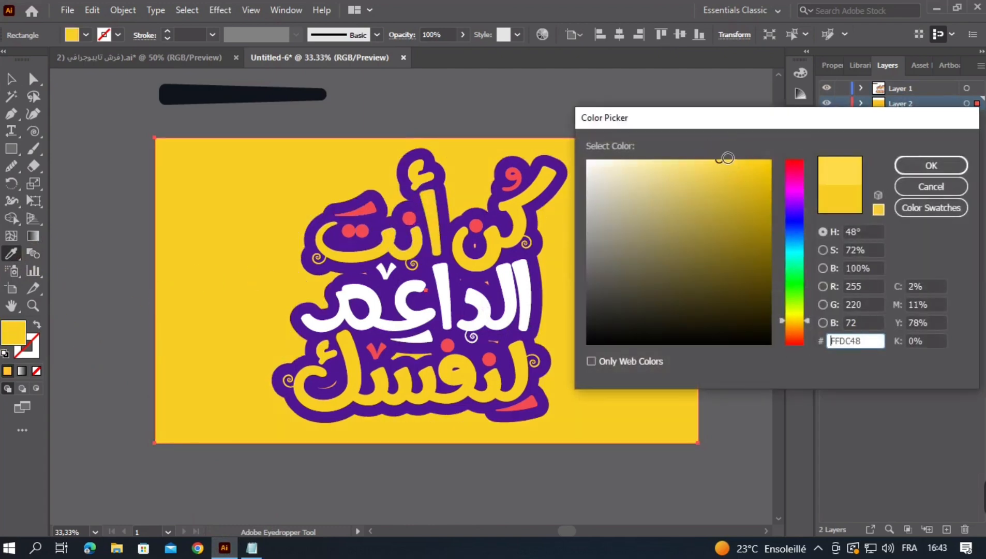
pyautogui.click(927, 167)
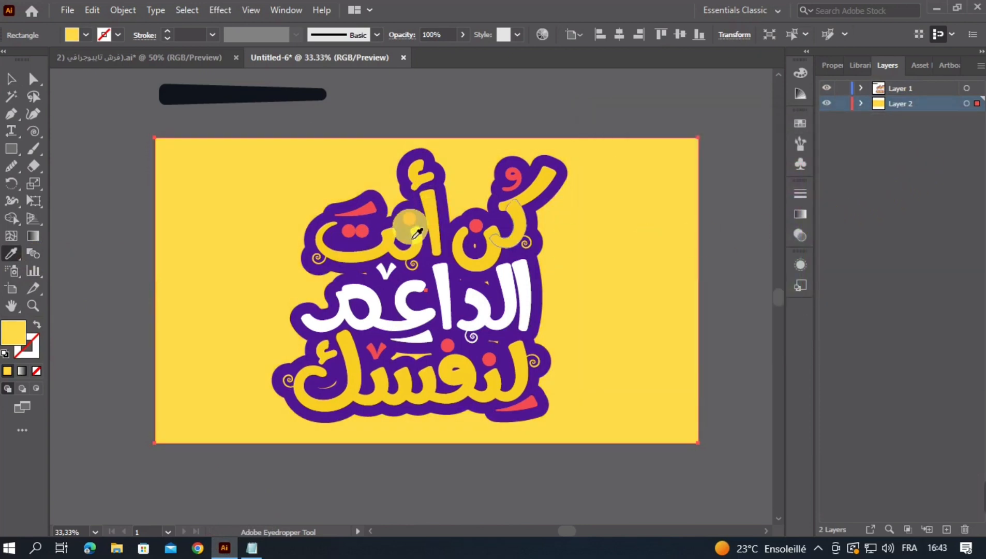
# - Deselect the background rectangle and lock Layer 2 again
pyautogui.click(11, 78)
pyautogui.click(417, 239)
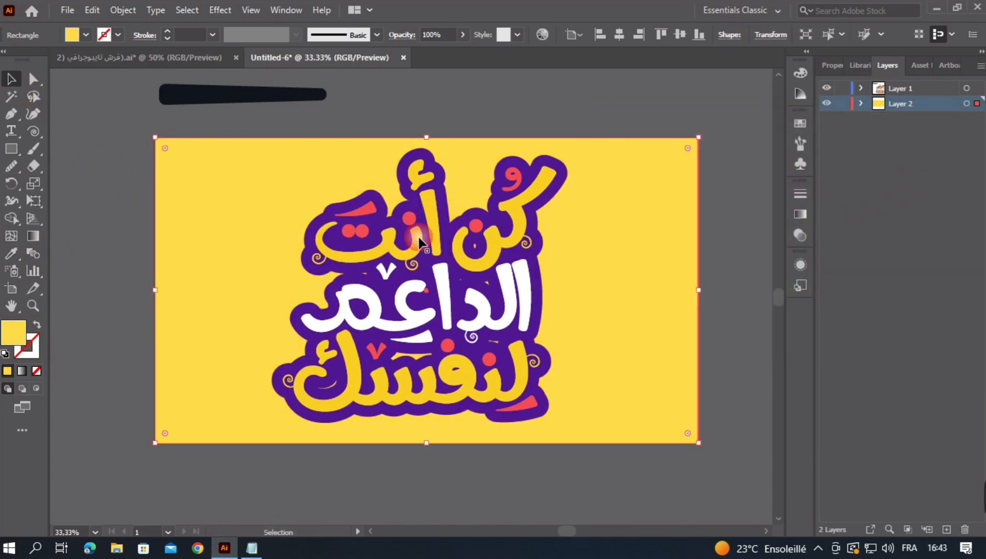
pyautogui.click(750, 303)
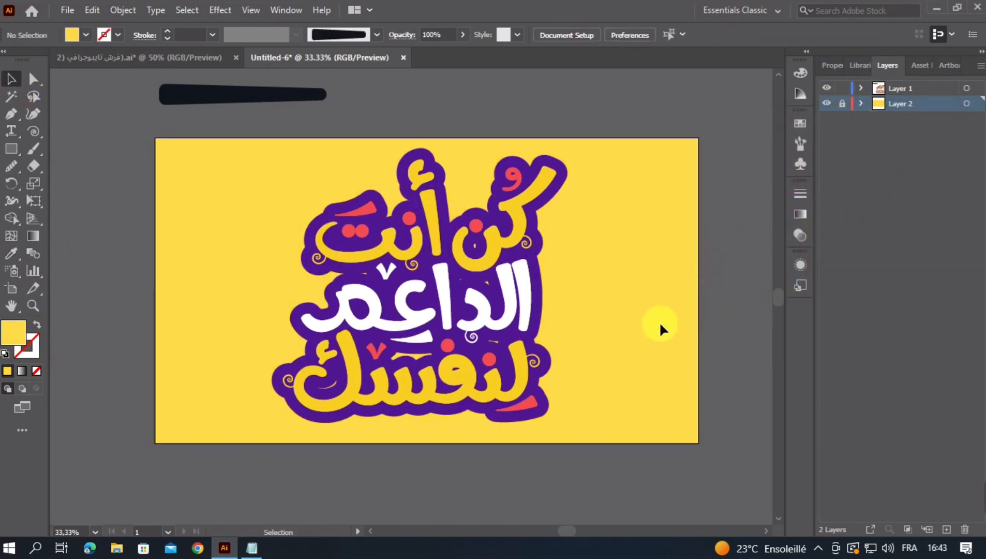
# - Make Layer 1 active and sample the purple outline colour as the fill for new shapes
pyautogui.scroll(1, 484, 295)
pyautogui.scroll(1, 493, 286)
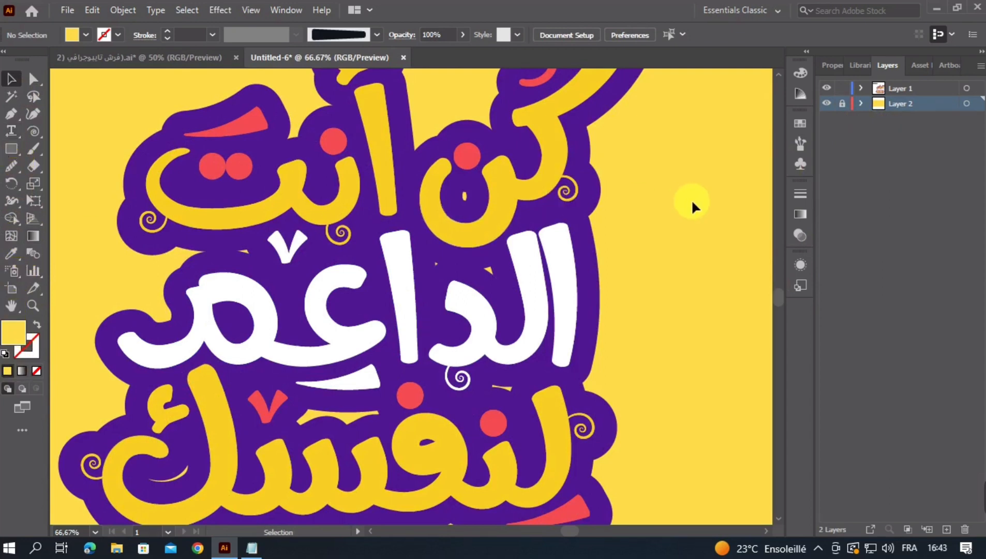
pyautogui.click(867, 96)
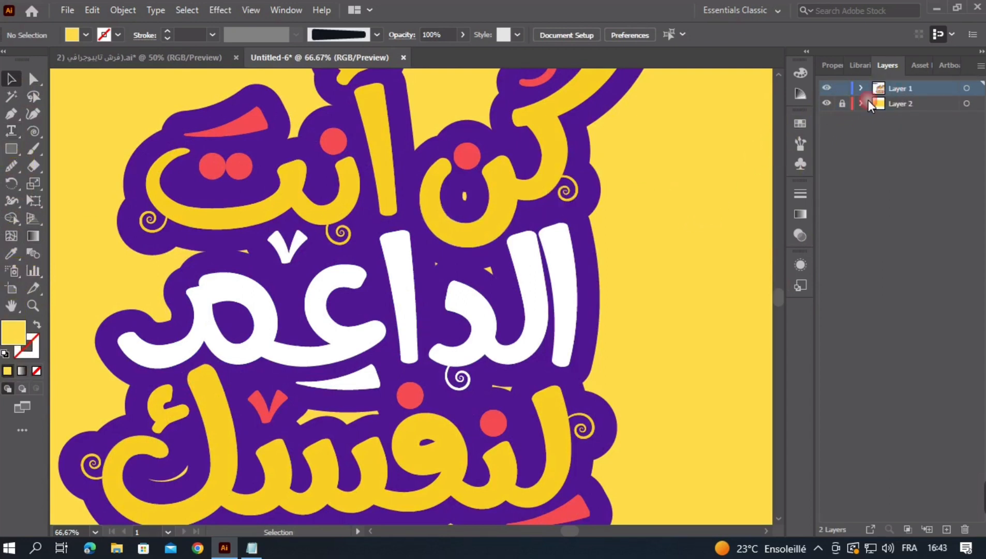
pyautogui.click(12, 254)
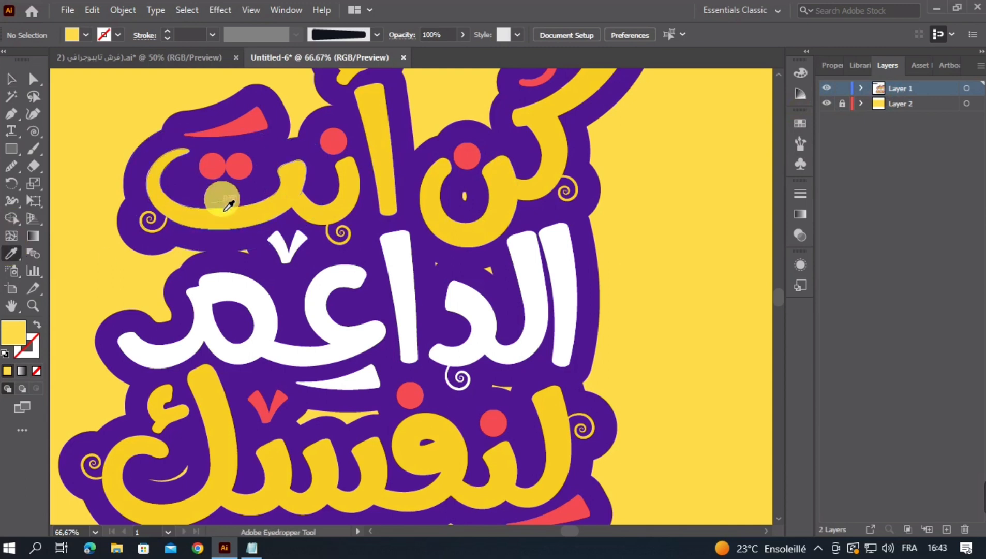
pyautogui.click(220, 193)
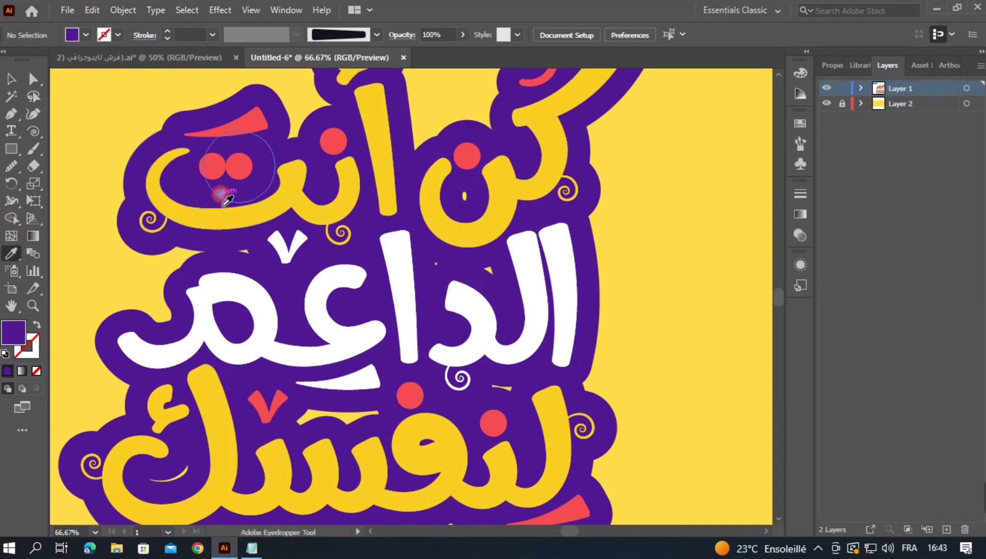
# - Draw a purple Pen patch over the small yellow gap inside the ن of كن
pyautogui.click(9, 118)
pyautogui.scroll(2, 275, 277)
pyautogui.moveTo(587, 200); pyautogui.dragTo(201, 363)
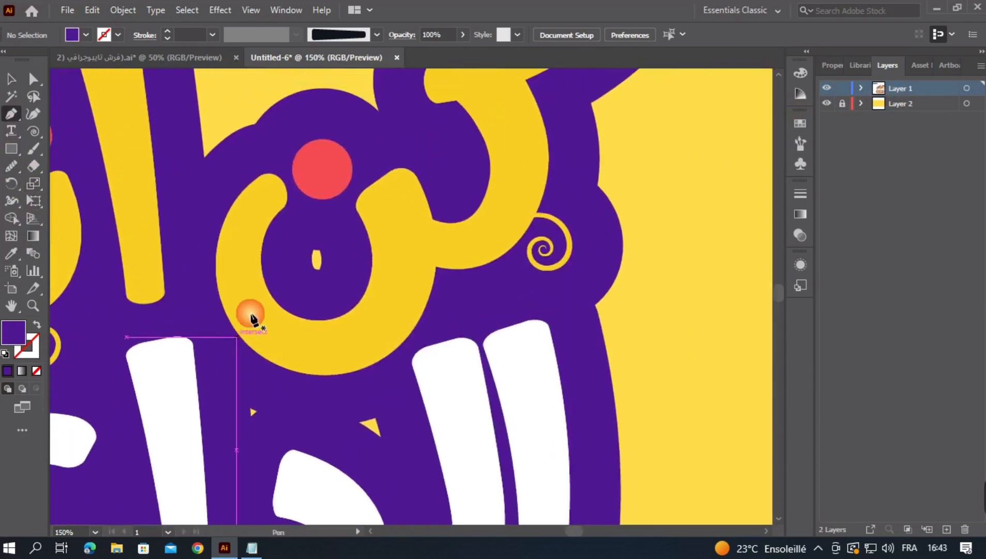
pyautogui.click(283, 233)
pyautogui.click(337, 222)
pyautogui.click(338, 290)
pyautogui.click(288, 285)
pyautogui.click(284, 234)
# - Draw a purple Pen patch over the two yellow gaps between the ن of كن and the white د
pyautogui.moveTo(301, 439); pyautogui.dragTo(303, 350)
pyautogui.click(231, 295)
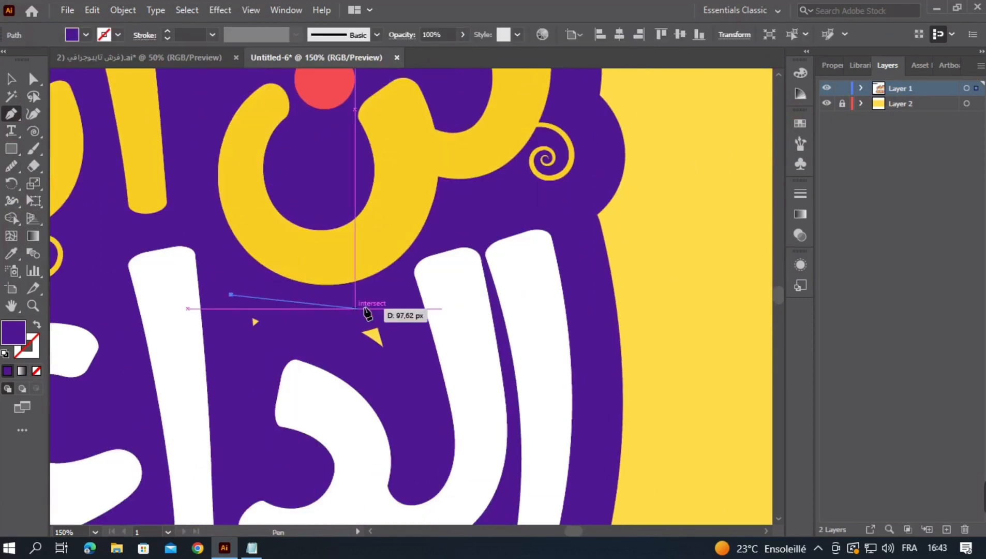
pyautogui.click(385, 311)
pyautogui.click(407, 362)
pyautogui.click(334, 335)
pyautogui.click(230, 294)
# - Draw a purple Pen patch over the yellow gap beneath the ت, beside the white v-shaped mark
pyautogui.moveTo(130, 331); pyautogui.dragTo(372, 347)
pyautogui.click(209, 313)
pyautogui.click(320, 314)
pyautogui.click(306, 256)
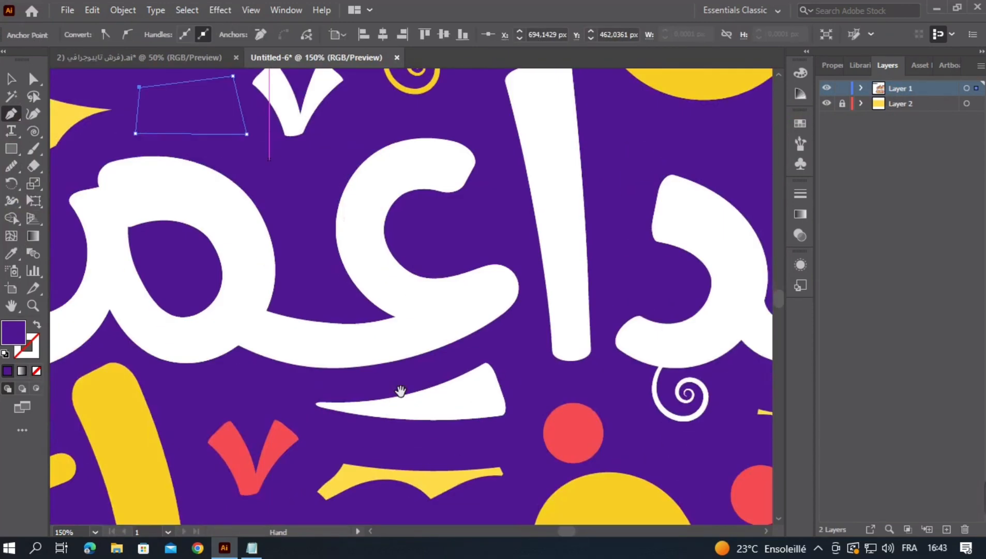
# - Draw purple Pen patches over the yellow gap above the س and the one between the white spiral and the bottom-line ل
pyautogui.moveTo(401, 391); pyautogui.dragTo(360, 264)
pyautogui.click(285, 317)
pyautogui.click(477, 321)
pyautogui.click(473, 355)
pyautogui.click(435, 384)
pyautogui.click(387, 401)
pyautogui.click(346, 365)
pyautogui.click(321, 383)
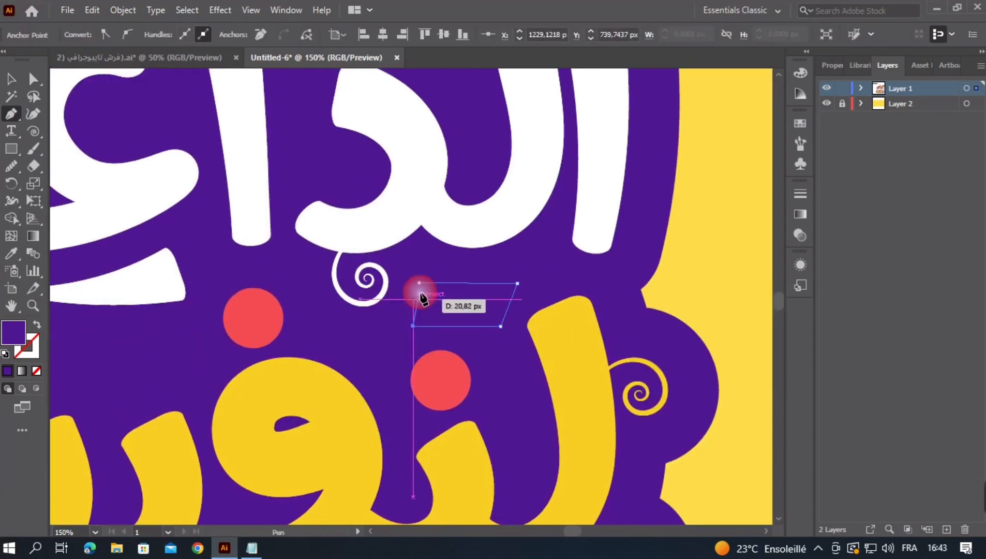
pyautogui.click(419, 283)
# - Draw a purple Pen patch over the yellow sliver inside the bowl of the bottom-line ك and deselect it
pyautogui.scroll(-3, 402, 325)
pyautogui.scroll(5, 170, 401)
pyautogui.click(197, 308)
pyautogui.click(437, 220)
pyautogui.click(429, 329)
pyautogui.click(252, 395)
pyautogui.click(165, 359)
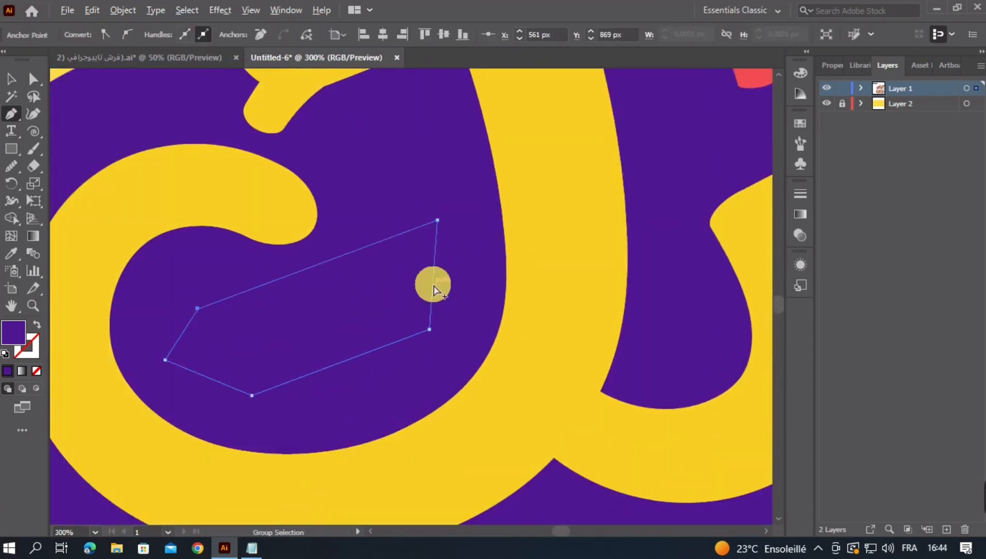
pyautogui.scroll(-6, 434, 284)
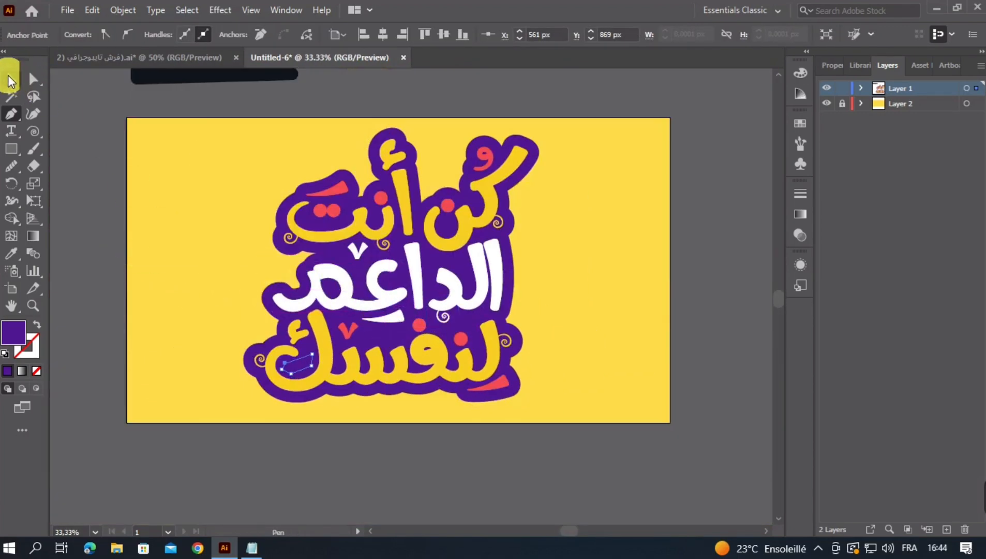
pyautogui.click(10, 80)
pyautogui.click(173, 103)
pyautogui.scroll(-1, 536, 276)
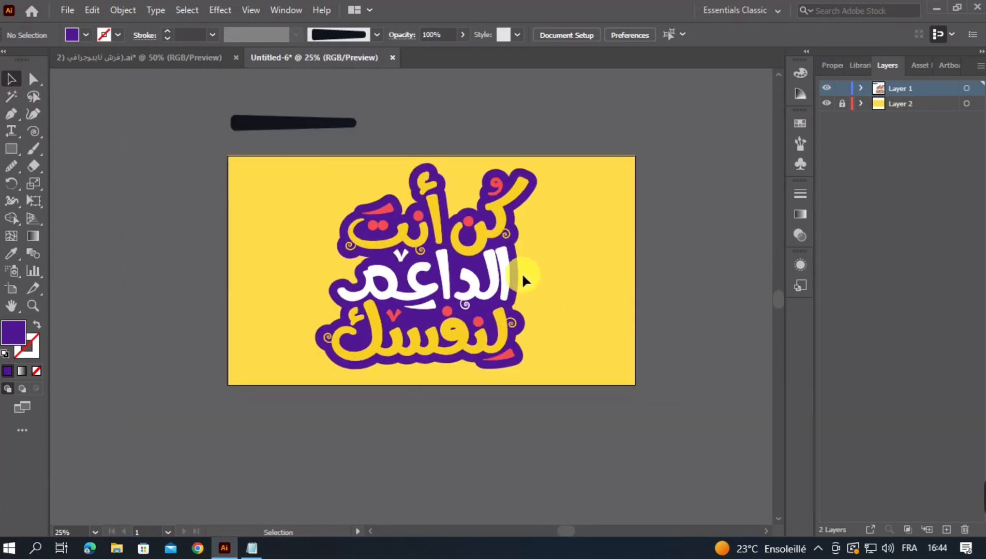
# - Delete the dark tapered brush shape above the artboard
pyautogui.moveTo(522, 276); pyautogui.dragTo(481, 274)
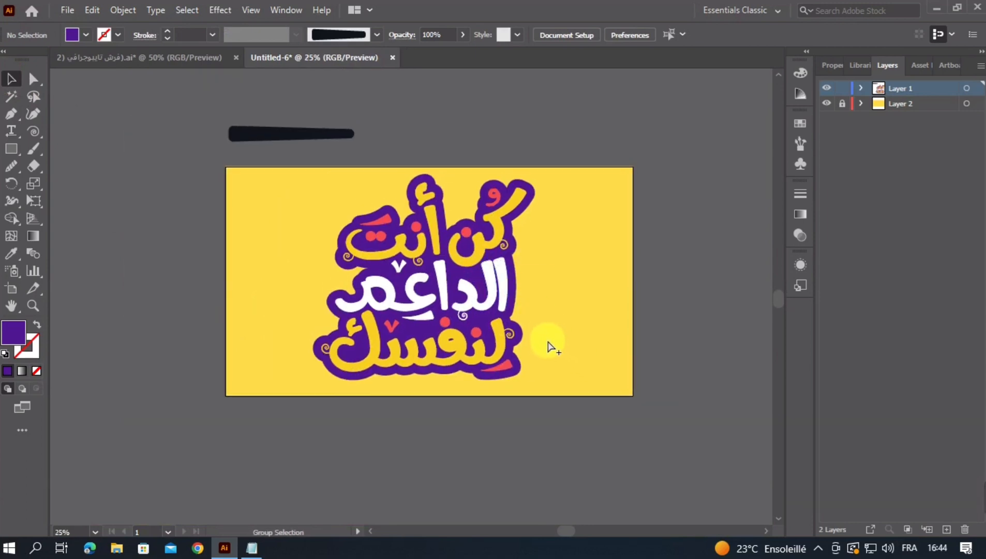
pyautogui.scroll(1, 548, 343)
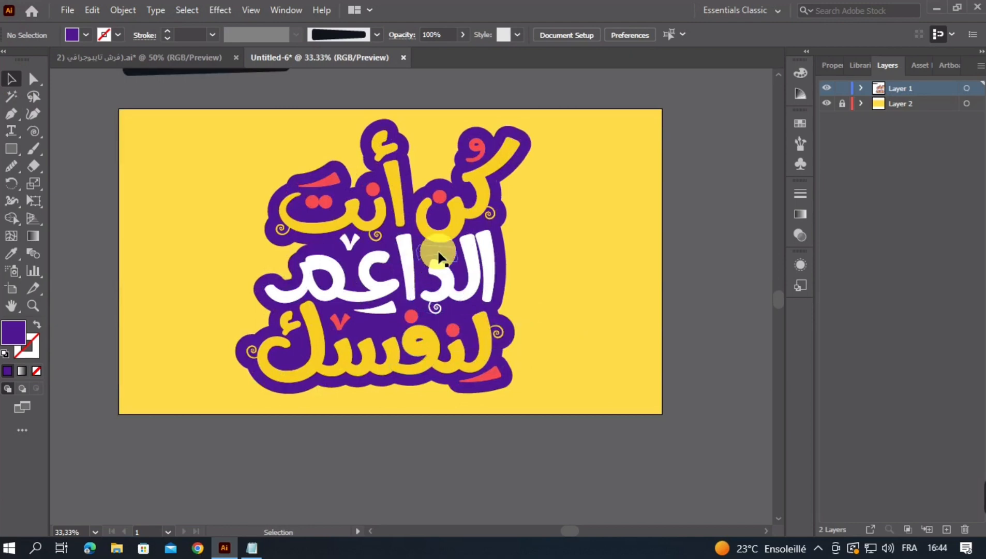
pyautogui.click(826, 88)
pyautogui.moveTo(455, 259); pyautogui.dragTo(472, 283)
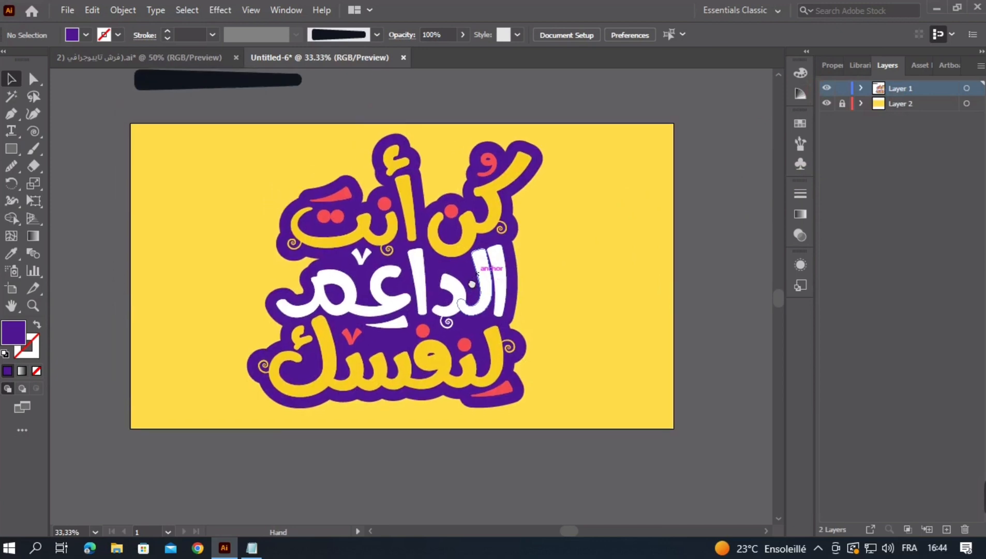
pyautogui.click(259, 82)
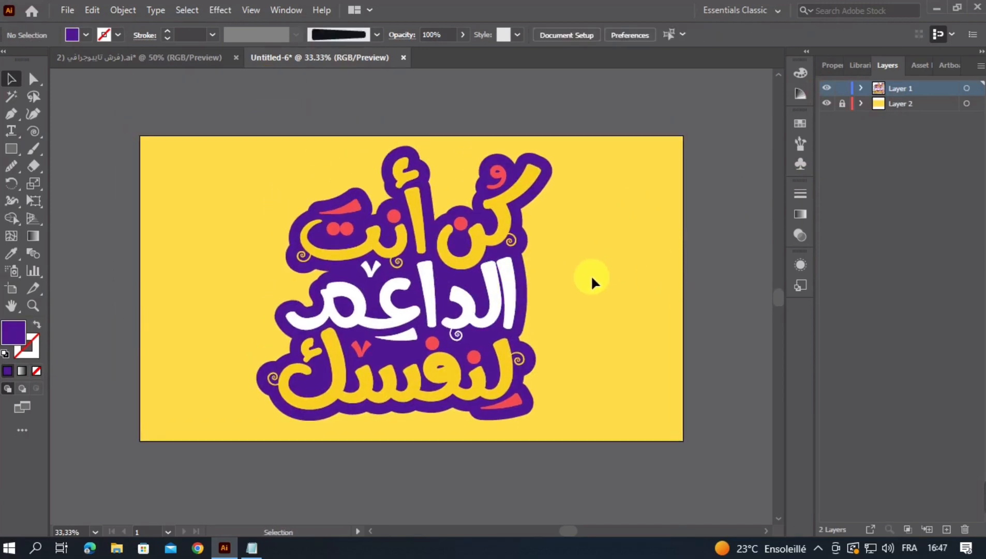
# - Set up the Curvature Tool with a white FFFFFF stroke and no fill for drawing on the ك of كن
pyautogui.scroll(2, 502, 282)
pyautogui.scroll(1, 507, 253)
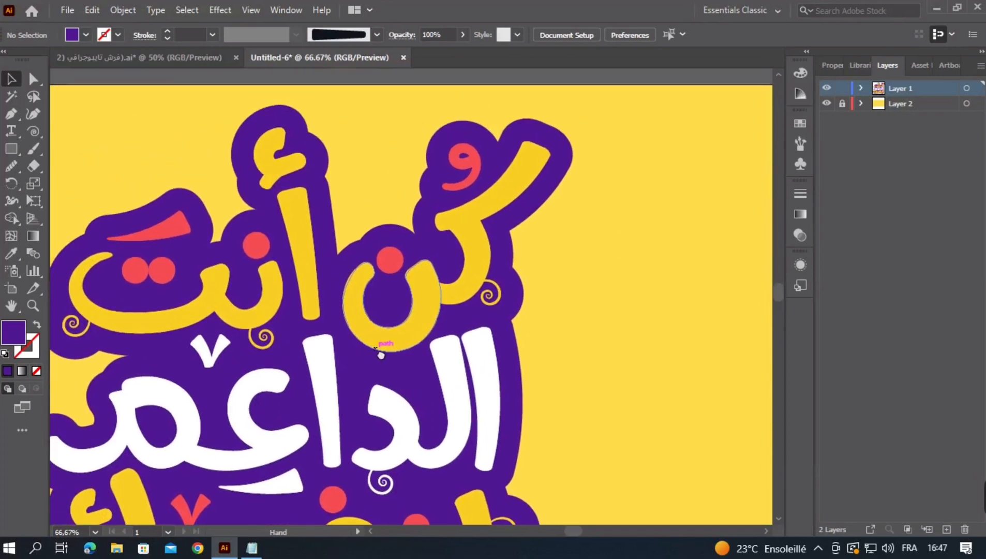
pyautogui.scroll(1, 509, 243)
pyautogui.moveTo(510, 206); pyautogui.dragTo(456, 312)
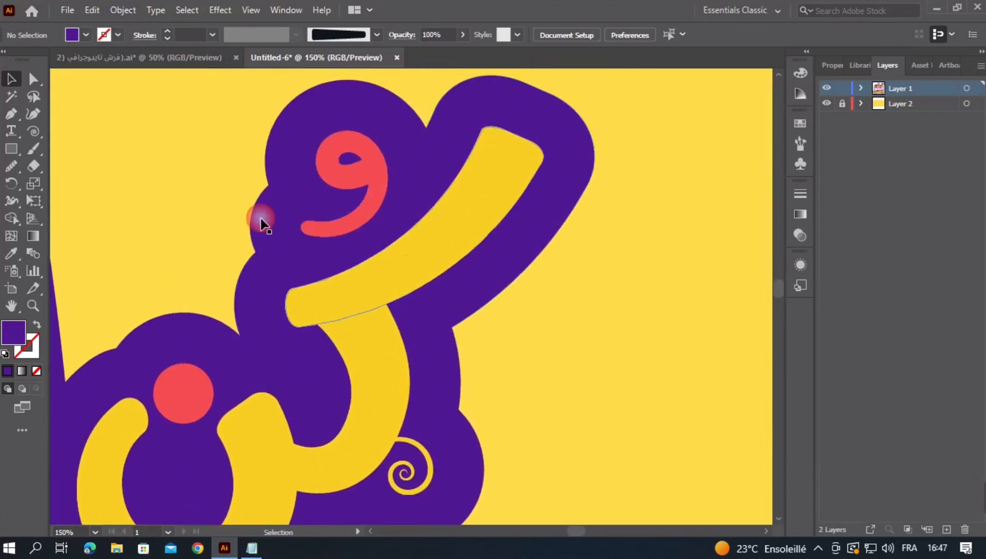
pyautogui.doubleClick(20, 333)
pyautogui.moveTo(663, 246); pyautogui.dragTo(586, 148)
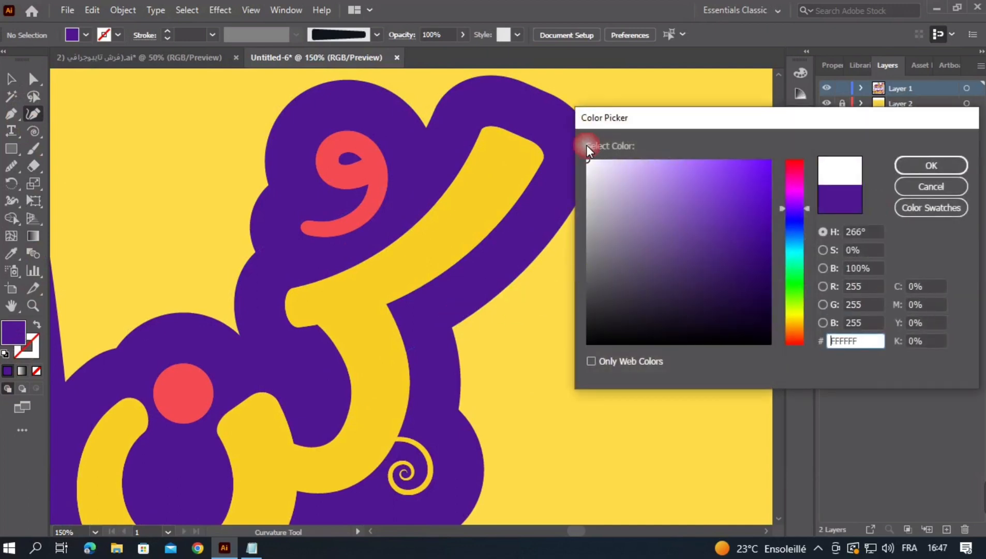
pyautogui.press('Return')
pyautogui.click(38, 322)
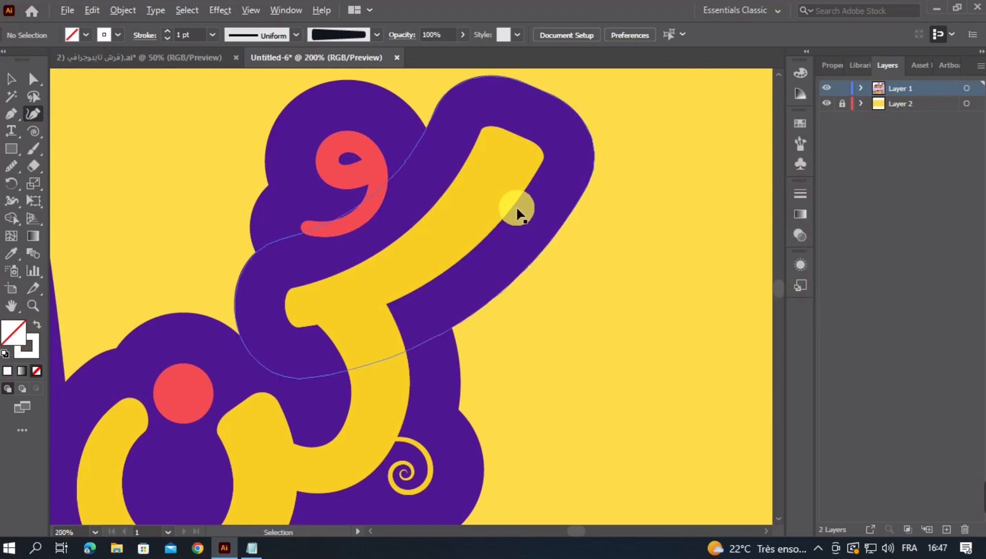
# - Draw a white Curvature Tool line following the lower edge of the ك's slanted upper arm in كن
pyautogui.scroll(1, 519, 199)
pyautogui.click(531, 141)
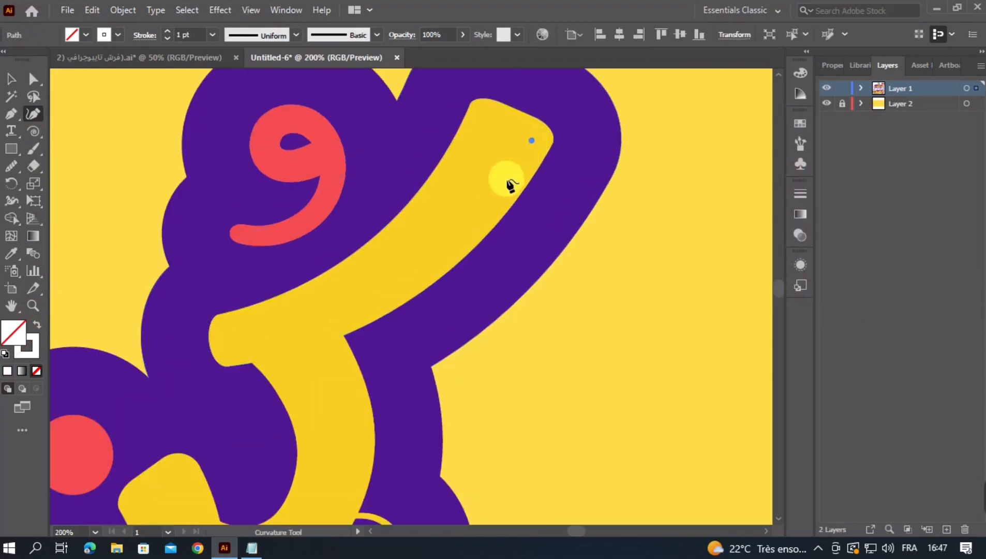
pyautogui.click(346, 313)
pyautogui.moveTo(424, 231); pyautogui.dragTo(443, 244)
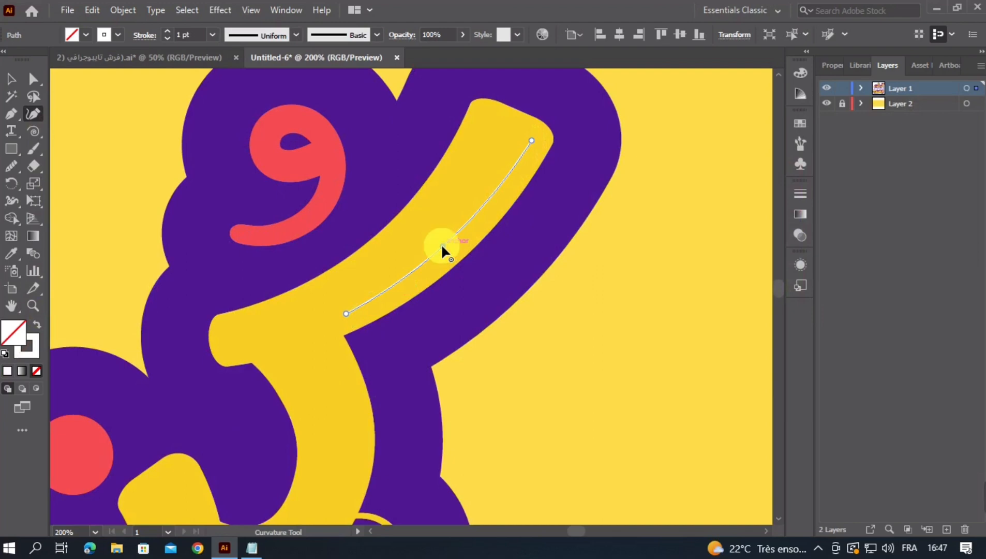
# - Give the line on the ك's upper arm a 5 pt stroke with the half-lens width profile and deselect it
pyautogui.click(183, 35)
pyautogui.write('5')
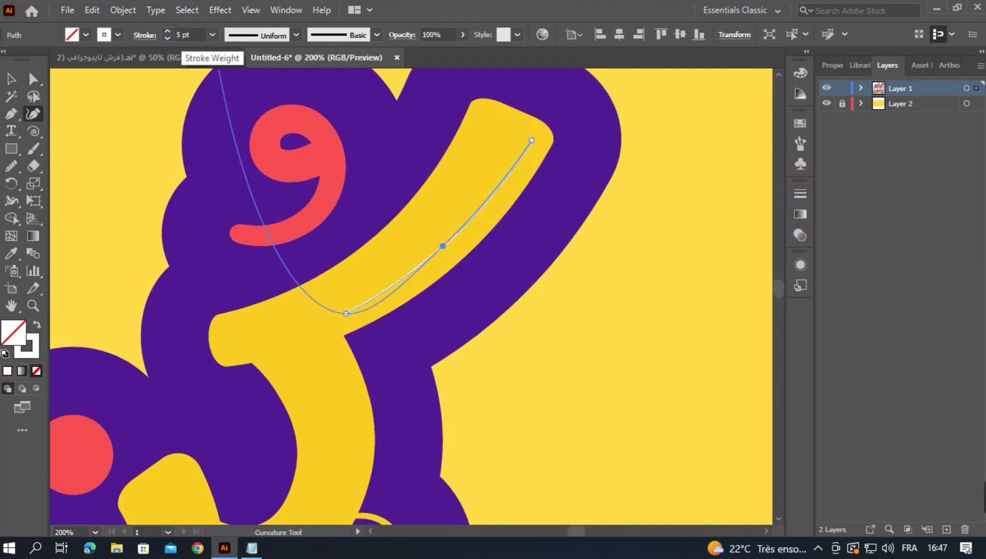
pyautogui.press('Return')
pyautogui.click(297, 35)
pyautogui.click(259, 200)
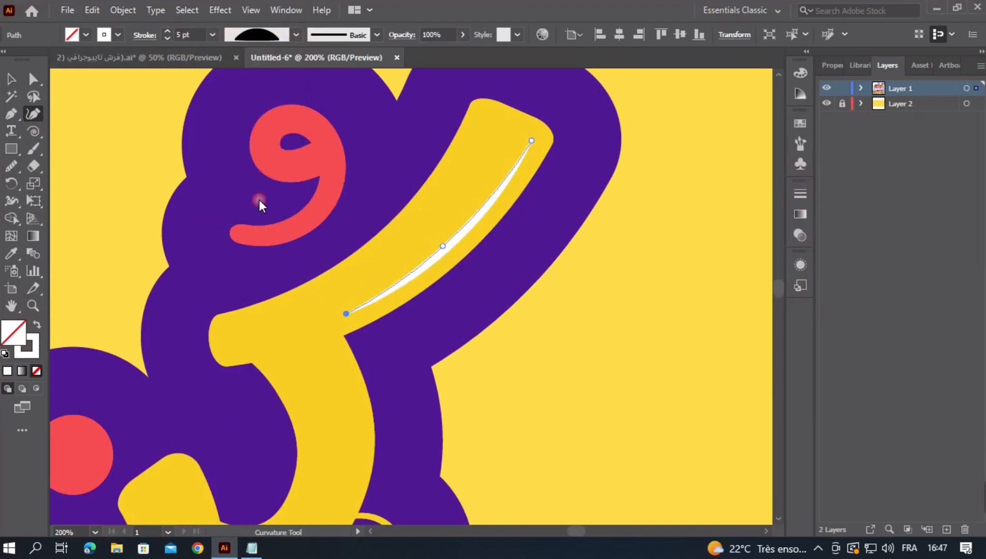
pyautogui.click(10, 83)
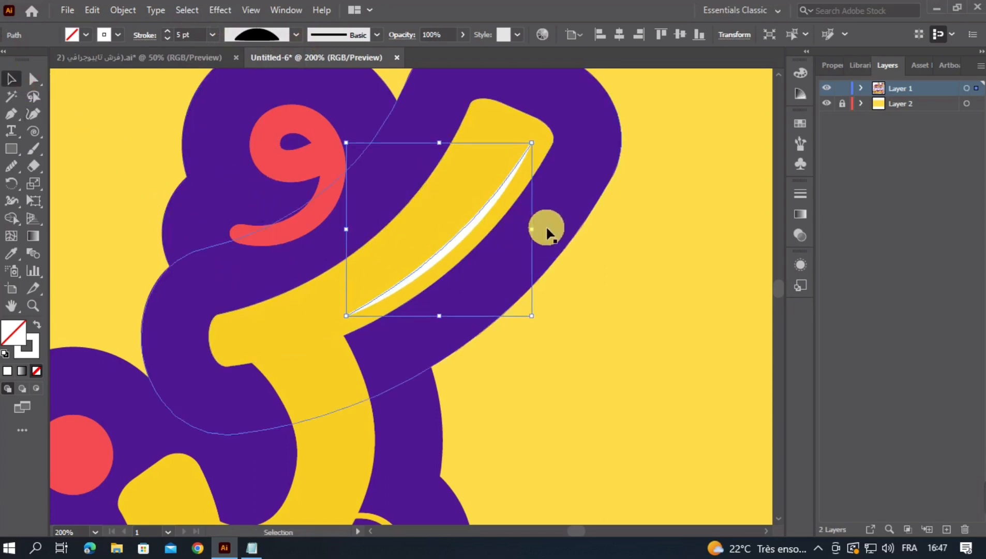
pyautogui.click(596, 300)
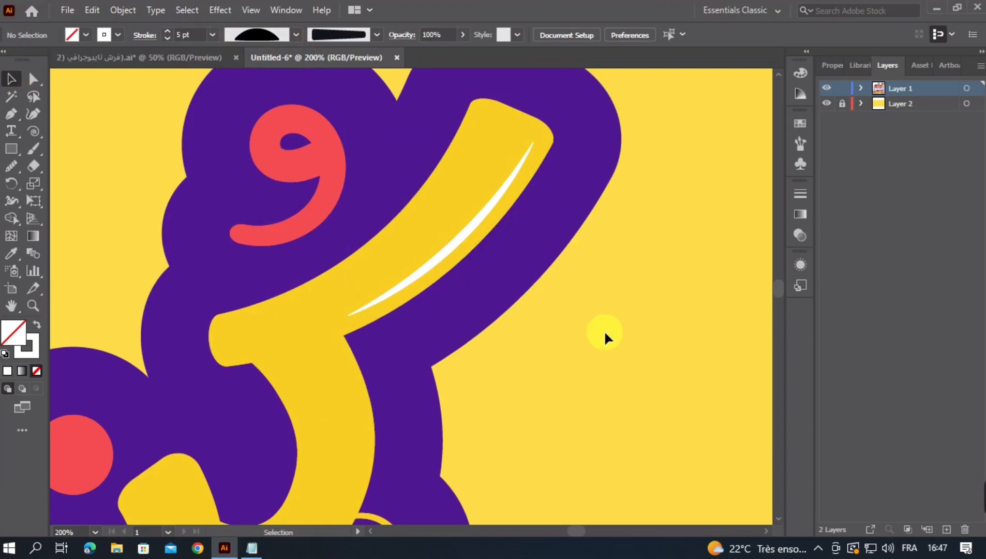
# - Draw a white Curvature Tool line down the outer side of the ك's curved lower stem and bow it outward
pyautogui.press('space')
pyautogui.moveTo(488, 410); pyautogui.dragTo(515, 268)
pyautogui.click(34, 114)
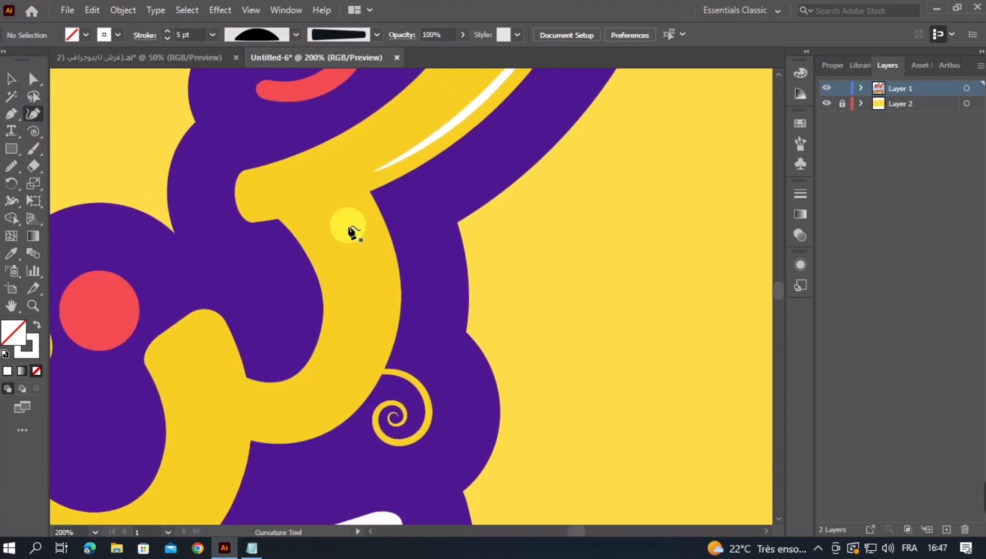
pyautogui.scroll(1, 351, 231)
pyautogui.click(365, 193)
pyautogui.press('space')
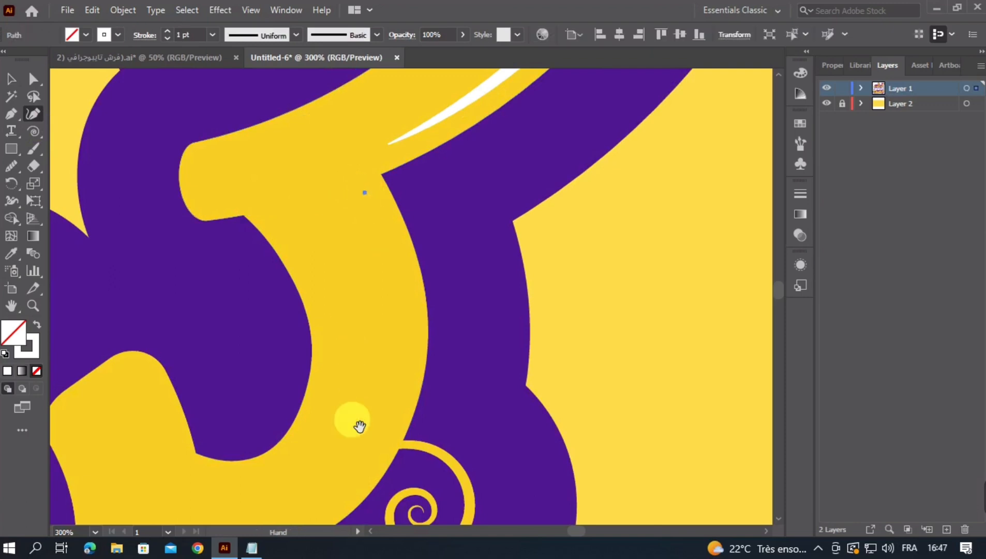
pyautogui.moveTo(360, 426); pyautogui.dragTo(352, 279)
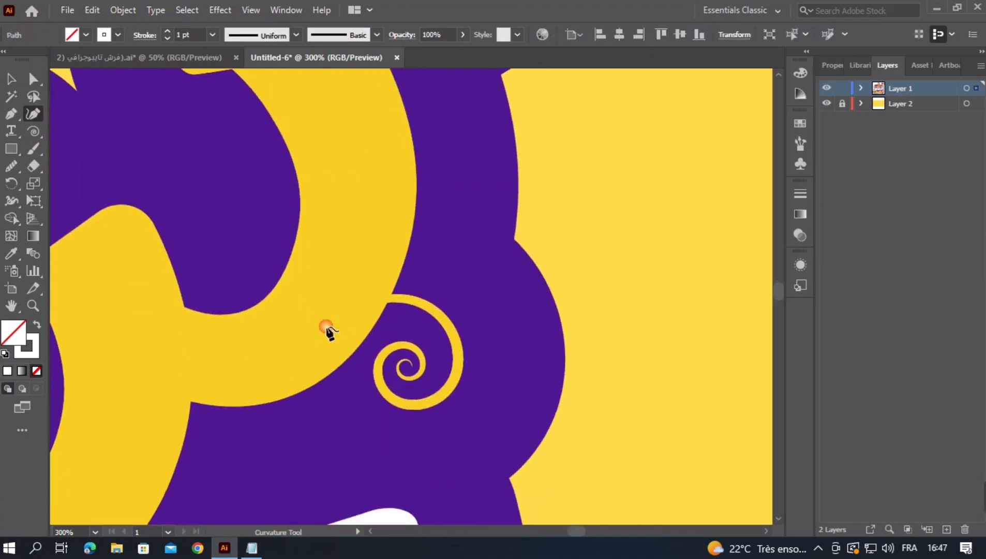
pyautogui.click(270, 380)
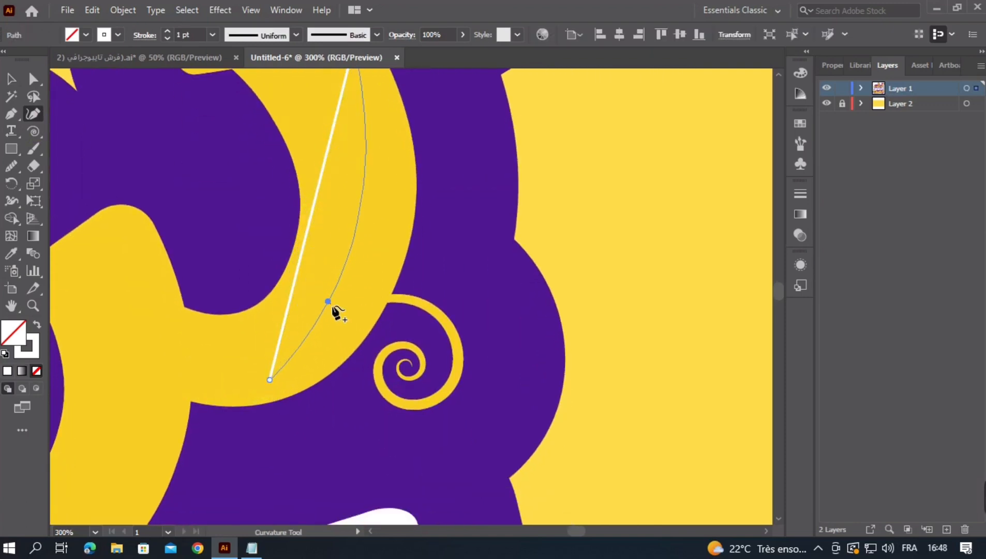
pyautogui.moveTo(331, 305); pyautogui.dragTo(333, 328)
# - Refine the curve on the ك's lower stem so it runs parallel to the outer edge, undoing the trial adjustment
pyautogui.press('space')
pyautogui.moveTo(386, 183); pyautogui.dragTo(335, 279)
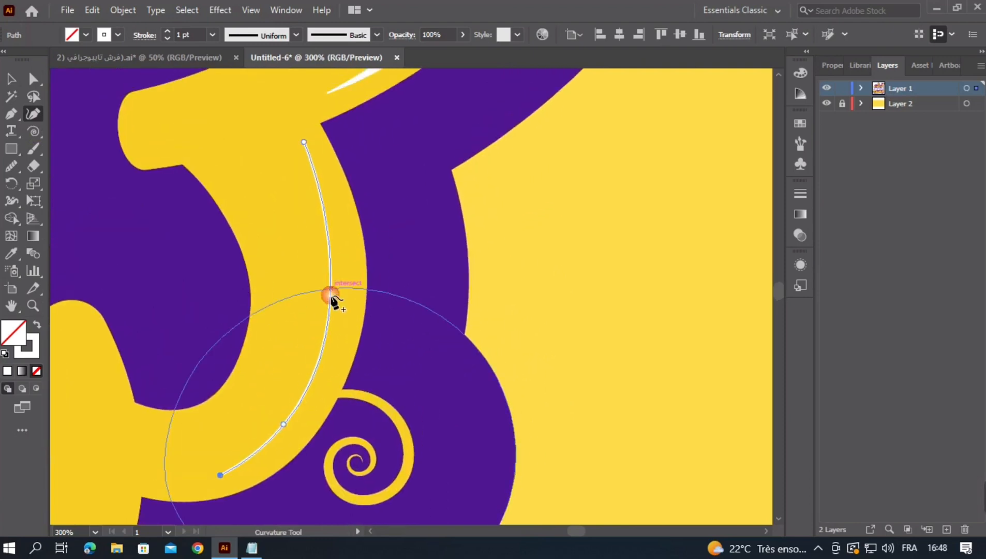
pyautogui.click(323, 358)
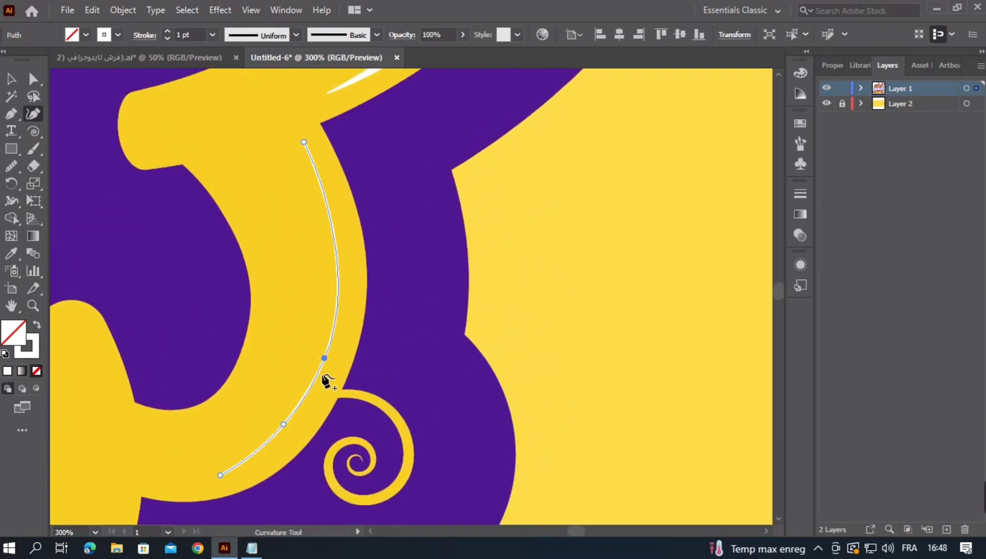
pyautogui.moveTo(284, 423); pyautogui.dragTo(290, 429)
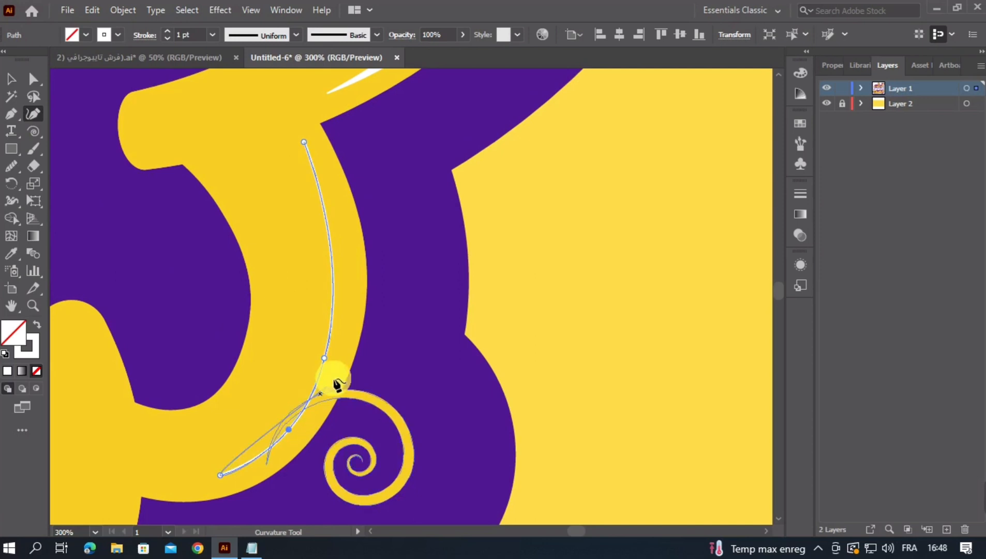
pyautogui.hotkey('ctrl', 'z')
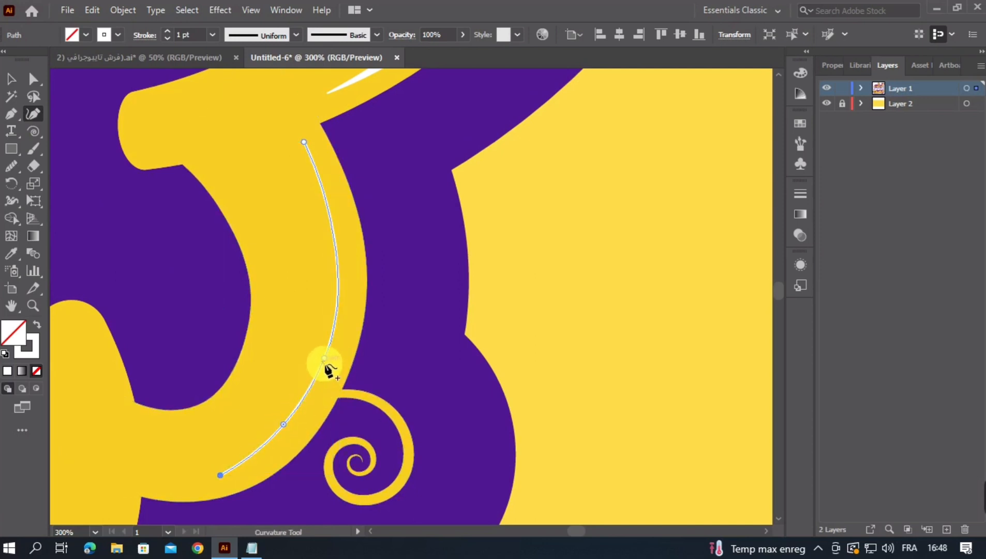
pyautogui.moveTo(326, 365); pyautogui.dragTo(289, 425)
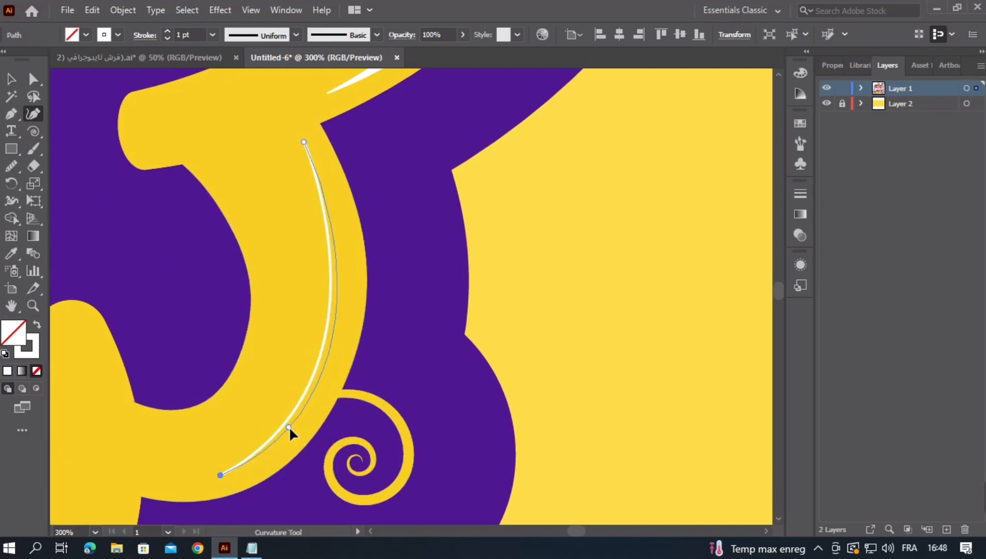
pyautogui.click(289, 425)
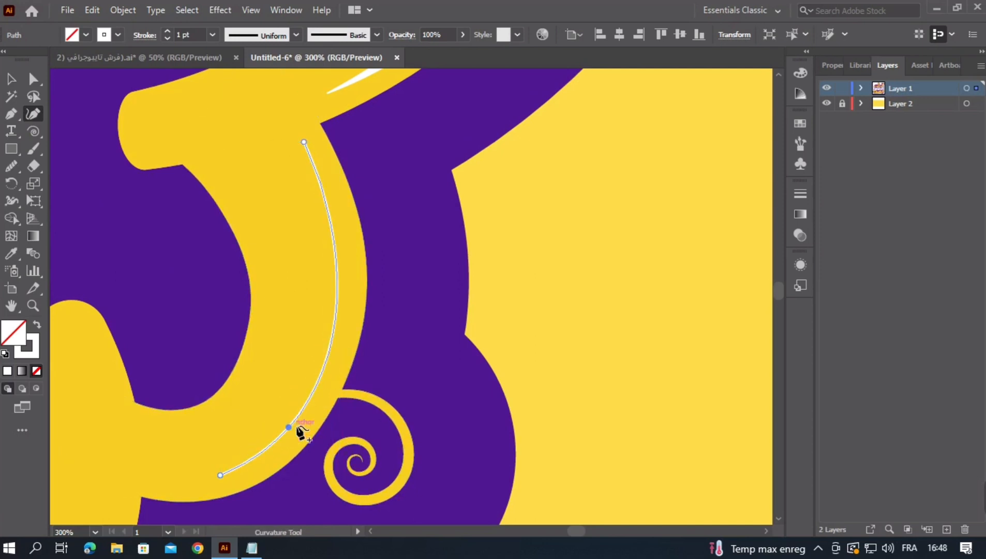
# - Set the ك's lower-stem line to 5 pt with the half-lens width profile and deselect it
pyautogui.doubleClick(189, 36)
pyautogui.write('5')
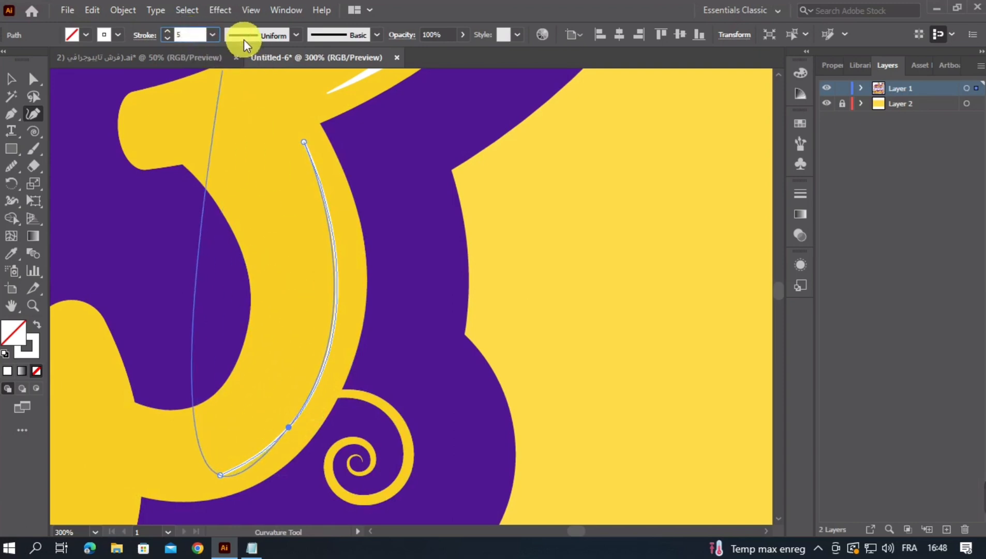
pyautogui.click(296, 36)
pyautogui.click(254, 186)
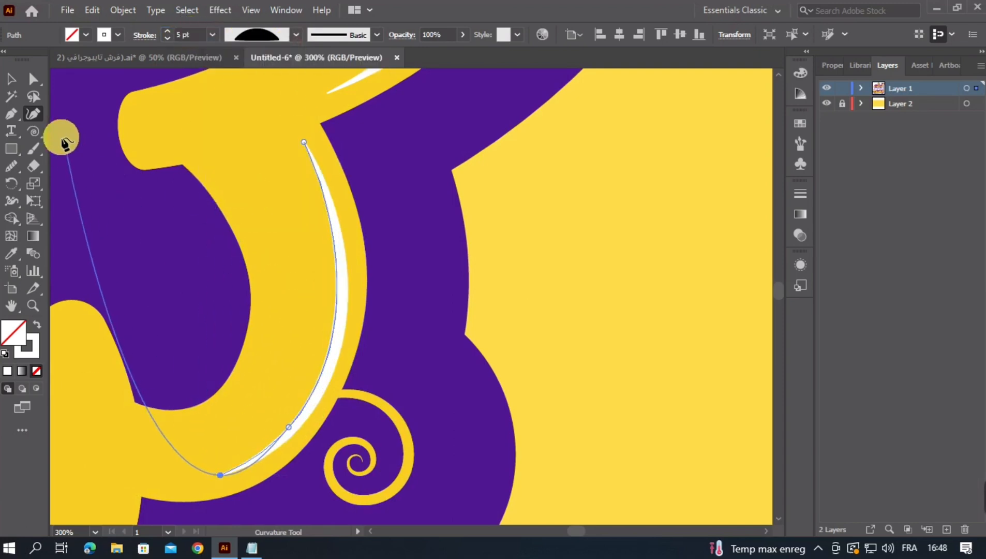
pyautogui.click(11, 79)
pyautogui.click(539, 310)
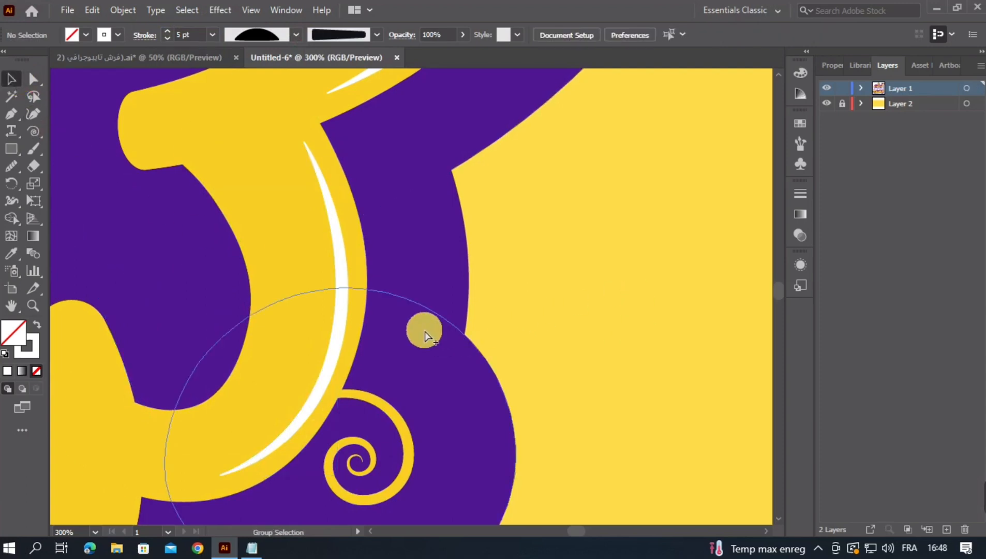
# - Draw a curved white line along the outer right side of the ن bowl in كن
pyautogui.scroll(-1, 424, 333)
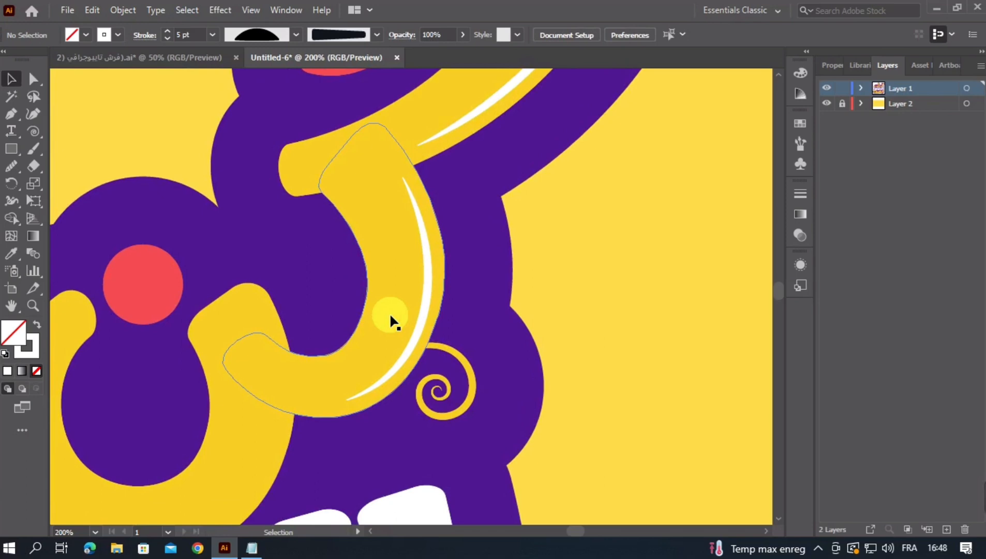
pyautogui.scroll(-3, 390, 313)
pyautogui.click(33, 114)
pyautogui.click(255, 194)
pyautogui.click(167, 417)
pyautogui.moveTo(207, 316); pyautogui.dragTo(238, 373)
# - Set the line on the ن bowl's outer right side to 5 pt with the half-lens profile and deselect it
pyautogui.click(167, 31)
pyautogui.click(296, 35)
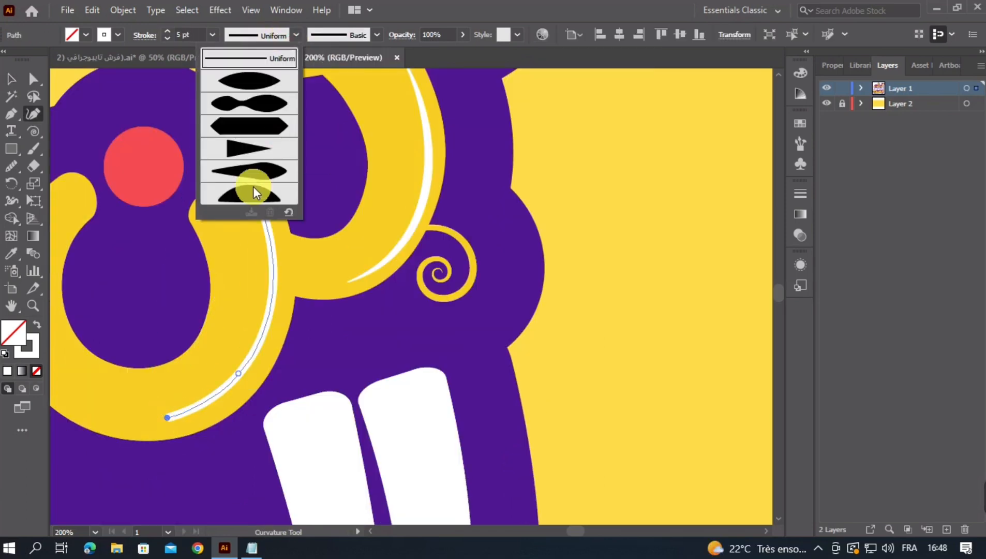
pyautogui.click(253, 190)
pyautogui.click(11, 79)
pyautogui.click(544, 334)
# - Draw a short curved white line along the inner left side of the ن bowl in كن
pyautogui.click(33, 114)
pyautogui.click(230, 226)
pyautogui.click(243, 363)
pyautogui.moveTo(238, 321); pyautogui.dragTo(209, 321)
# - Set the line on the ن bowl's inner left side to 5 pt with the half-lens profile and deselect it
pyautogui.doubleClick(182, 37)
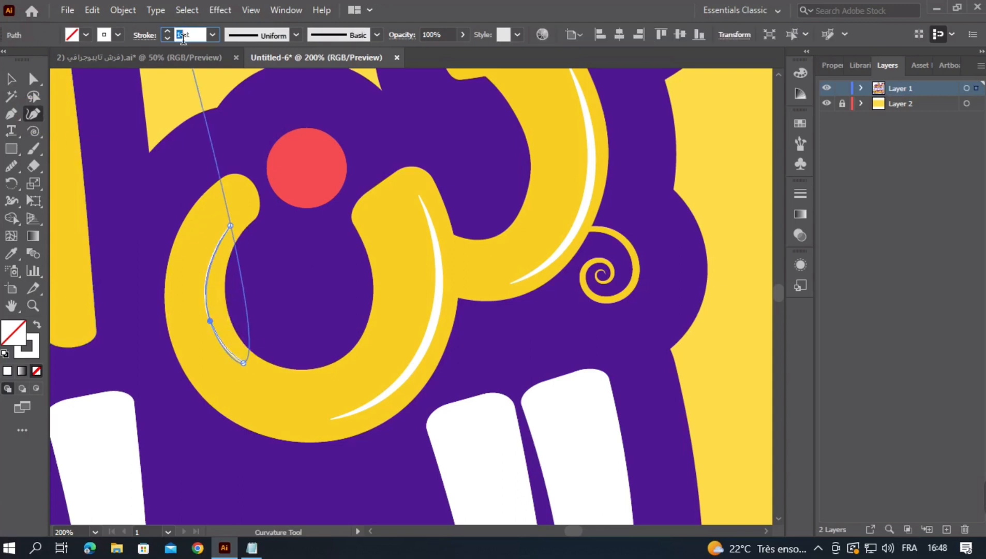
pyautogui.write('5')
pyautogui.press('Return')
pyautogui.click(296, 35)
pyautogui.click(264, 191)
pyautogui.click(11, 79)
pyautogui.click(469, 365)
# - Add a straight white 5 pt highlight with the half-lens profile along the right edge of the ا in أنت
pyautogui.moveTo(59, 116); pyautogui.dragTo(345, 280)
pyautogui.click(33, 114)
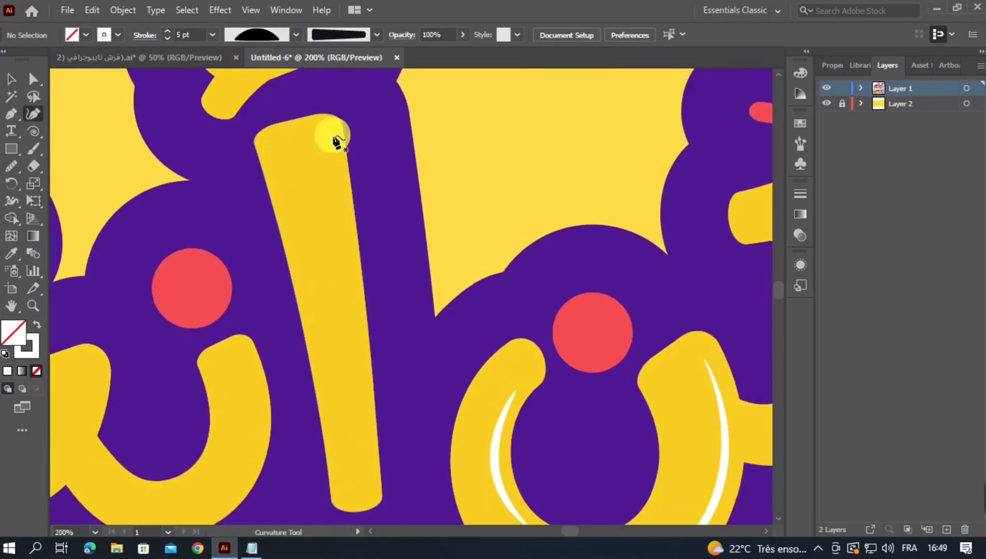
pyautogui.click(333, 134)
pyautogui.click(370, 469)
pyautogui.click(11, 79)
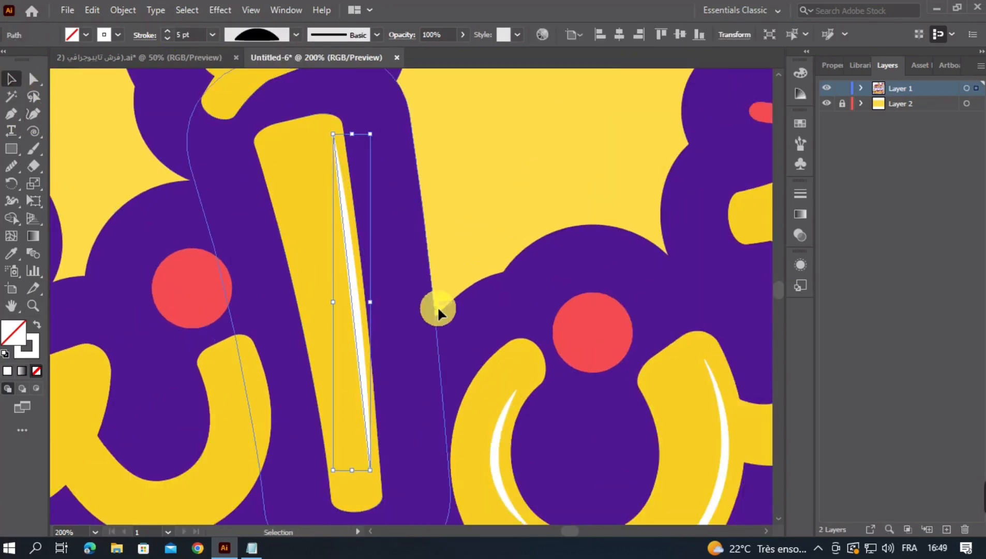
pyautogui.click(437, 308)
# - Draw a curved white line along the outer right side of the ن in أنت
pyautogui.moveTo(437, 308); pyautogui.dragTo(578, 182)
pyautogui.click(33, 113)
pyautogui.click(388, 228)
pyautogui.click(304, 399)
pyautogui.moveTo(337, 333); pyautogui.dragTo(364, 365)
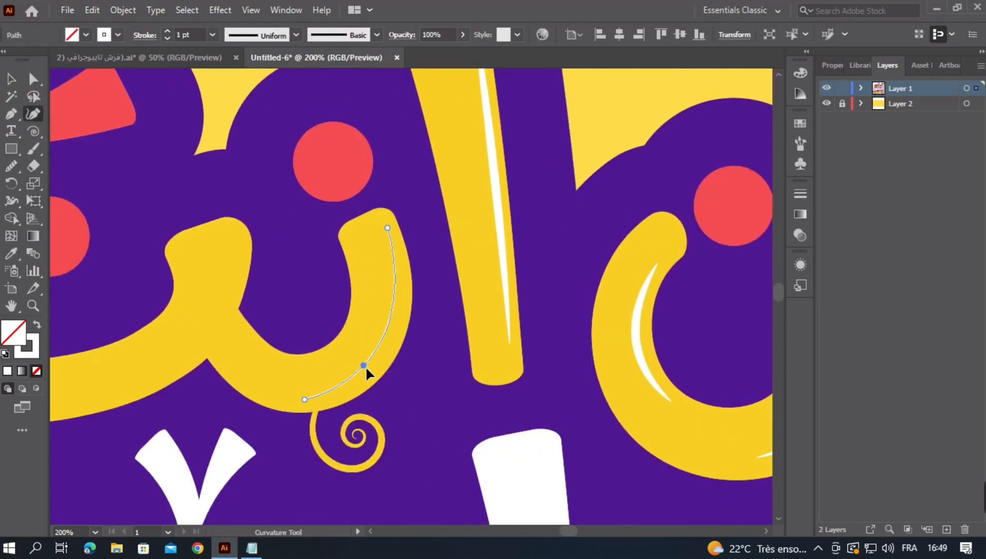
# - Set the line on the ن of أنت to 5 pt with the half-lens width profile and deselect it
pyautogui.click(181, 35)
pyautogui.write('5')
pyautogui.press('Return')
pyautogui.click(296, 35)
pyautogui.click(264, 192)
pyautogui.moveTo(110, 338); pyautogui.dragTo(255, 264)
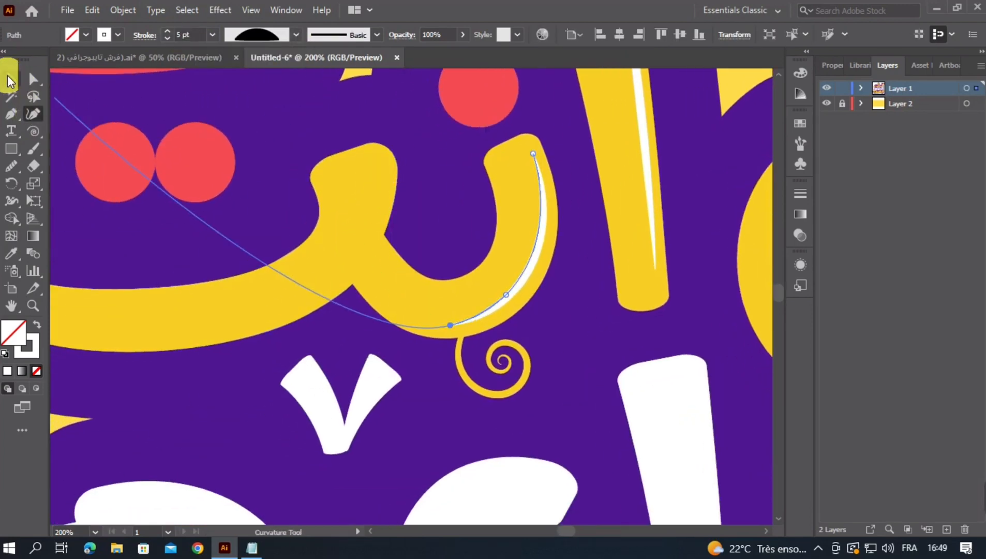
pyautogui.click(10, 78)
pyautogui.click(33, 113)
pyautogui.click(7, 370)
pyautogui.click(12, 79)
pyautogui.scroll(-3, 249, 288)
pyautogui.press('Delete')
pyautogui.click(33, 114)
# - Draw a white Curvature Tool line with no fill along the lower edge of the ت in أنت, from its tooth into the body
pyautogui.scroll(2, 232, 267)
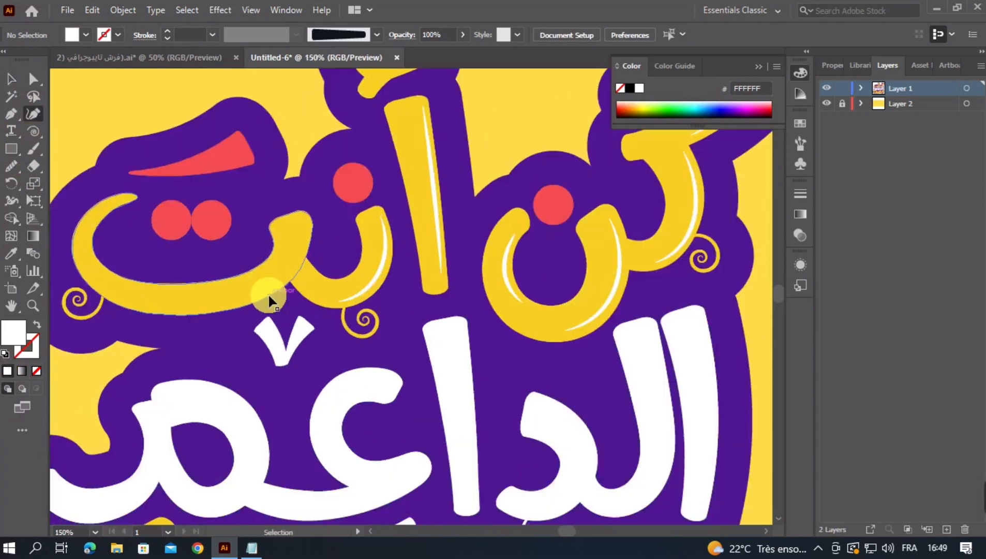
pyautogui.scroll(2, 268, 293)
pyautogui.click(371, 137)
pyautogui.moveTo(371, 137); pyautogui.dragTo(538, 75)
pyautogui.click(207, 335)
pyautogui.moveTo(369, 213); pyautogui.dragTo(392, 290)
pyautogui.click(37, 324)
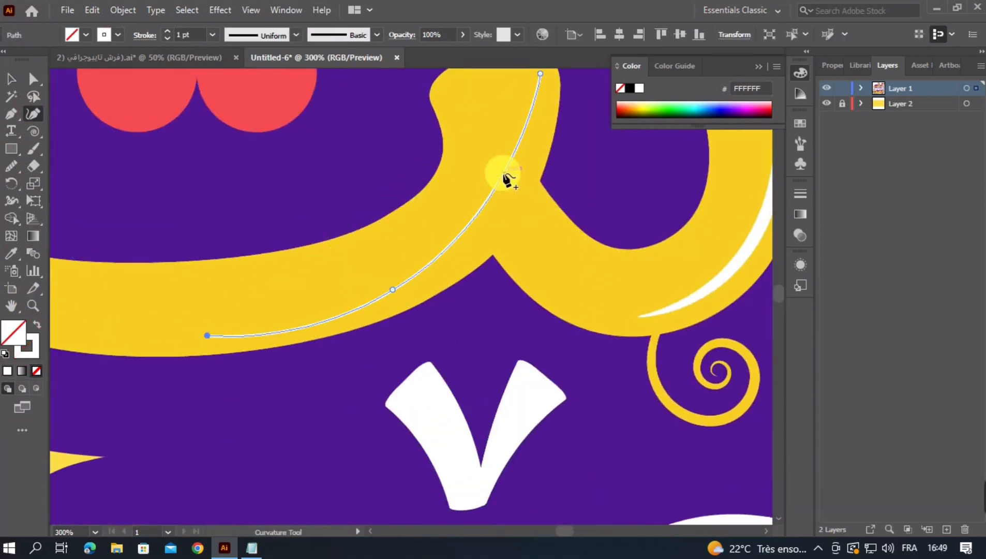
pyautogui.click(509, 181)
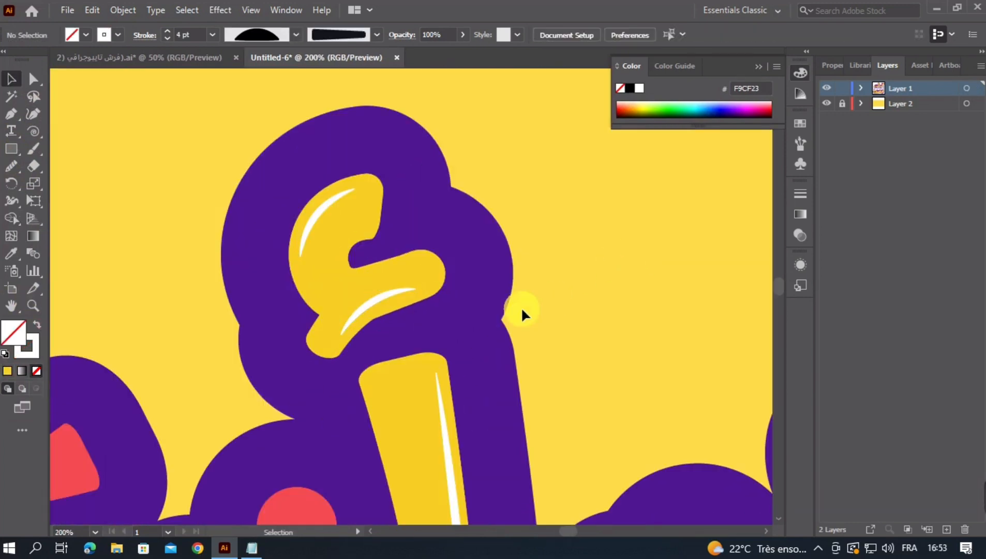
# - Collapse the floating colour settings to clear the view of the lettering
pyautogui.scroll(-4, 486, 337)
pyautogui.moveTo(487, 336); pyautogui.dragTo(463, 164)
pyautogui.click(756, 69)
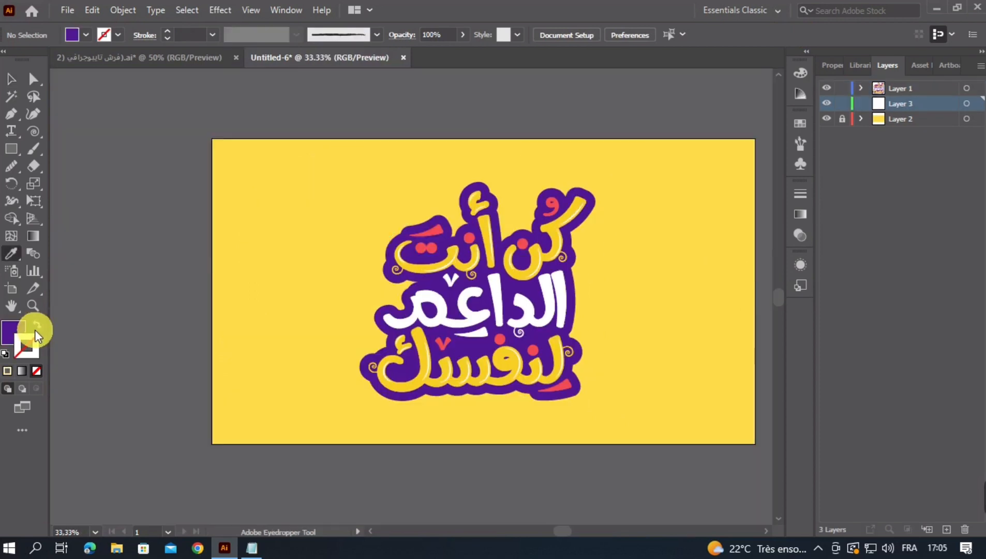
# - Draw a large unfilled circle with a 7 pt purple stroke on Layer 3, overlapping the lettering and the empty yellow area beside it
pyautogui.click(36, 325)
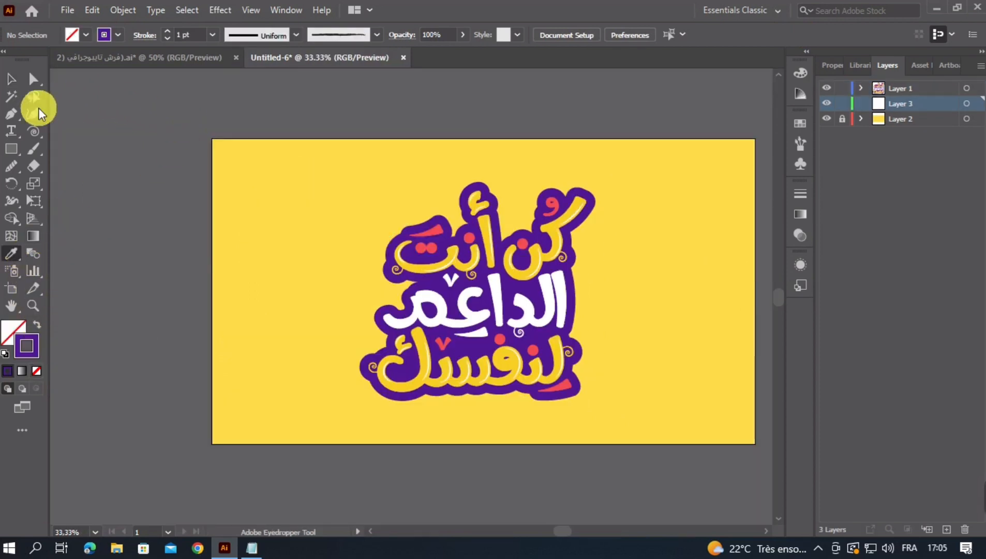
pyautogui.click(13, 148)
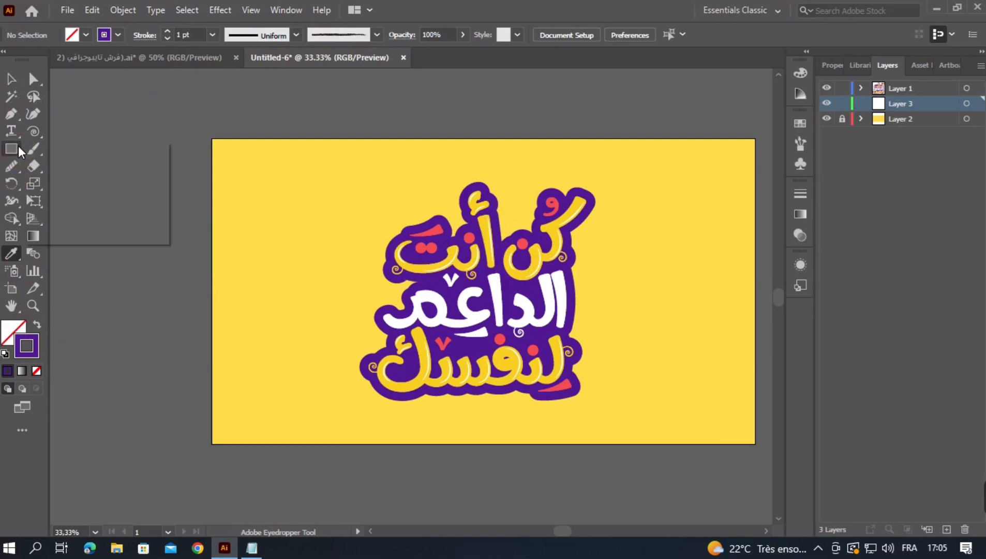
pyautogui.click(70, 189)
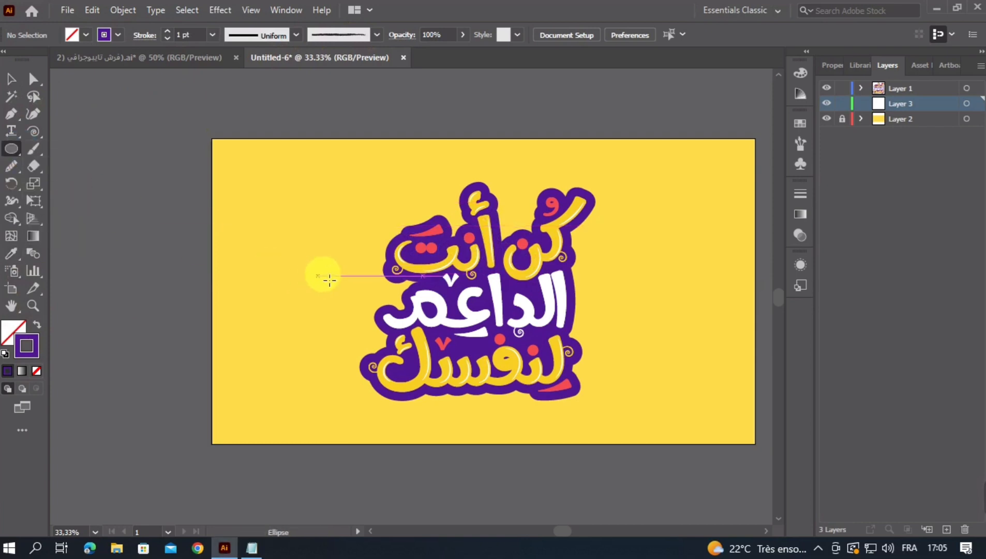
pyautogui.moveTo(311, 217); pyautogui.dragTo(550, 454)
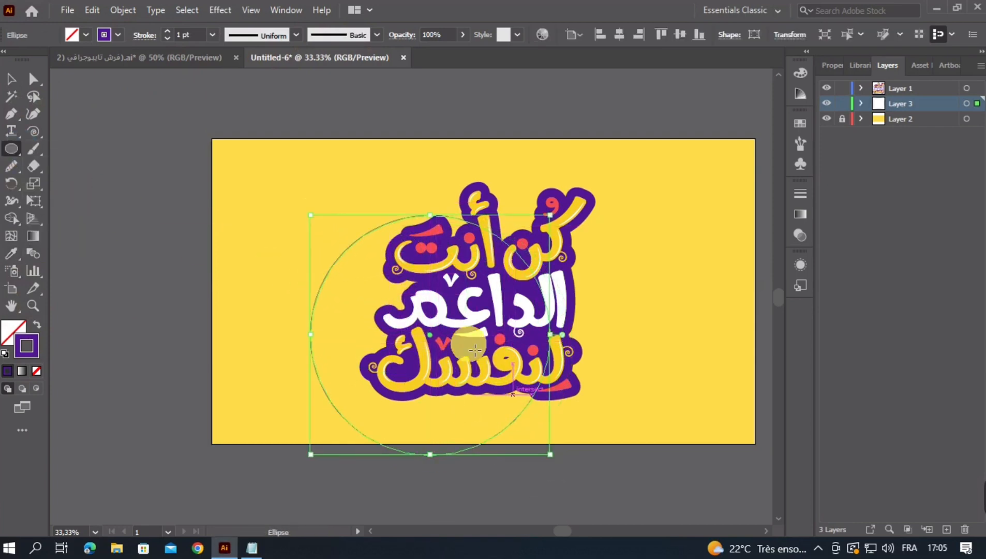
pyautogui.doubleClick(182, 36)
pyautogui.write('7')
pyautogui.press('Return')
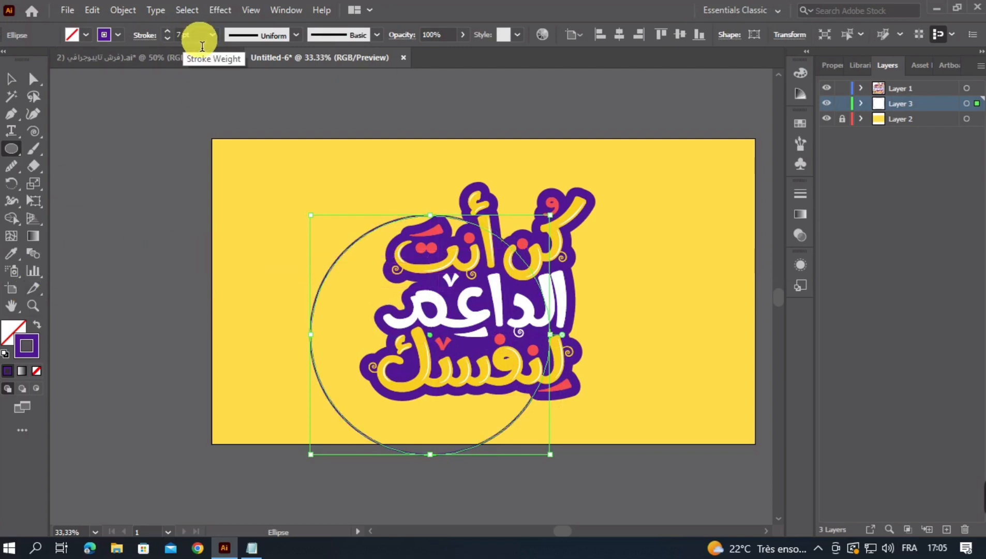
# - Apply the thin rough-edged art brush to the large circle's stroke at 7 pt and centre the circle horizontally on the artboard
pyautogui.click(379, 37)
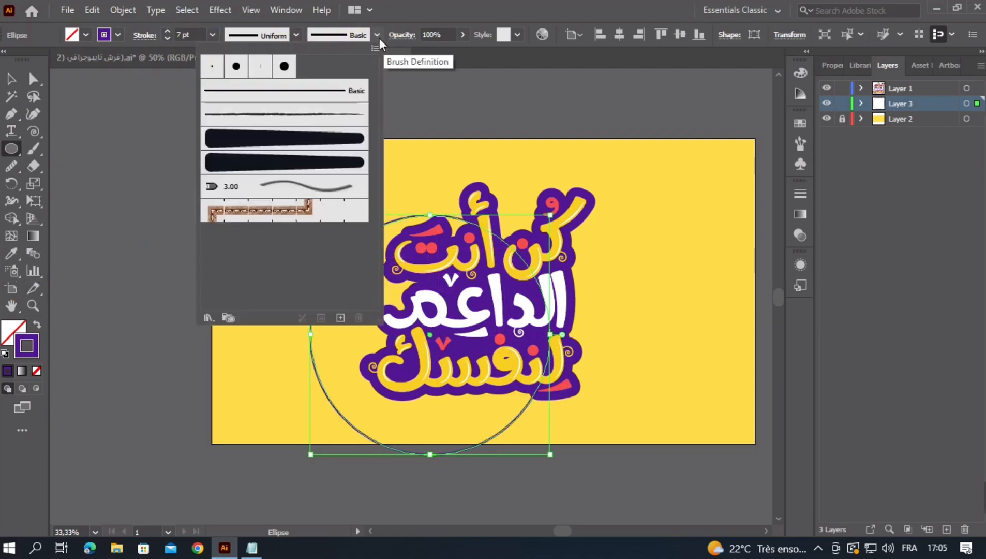
pyautogui.click(319, 114)
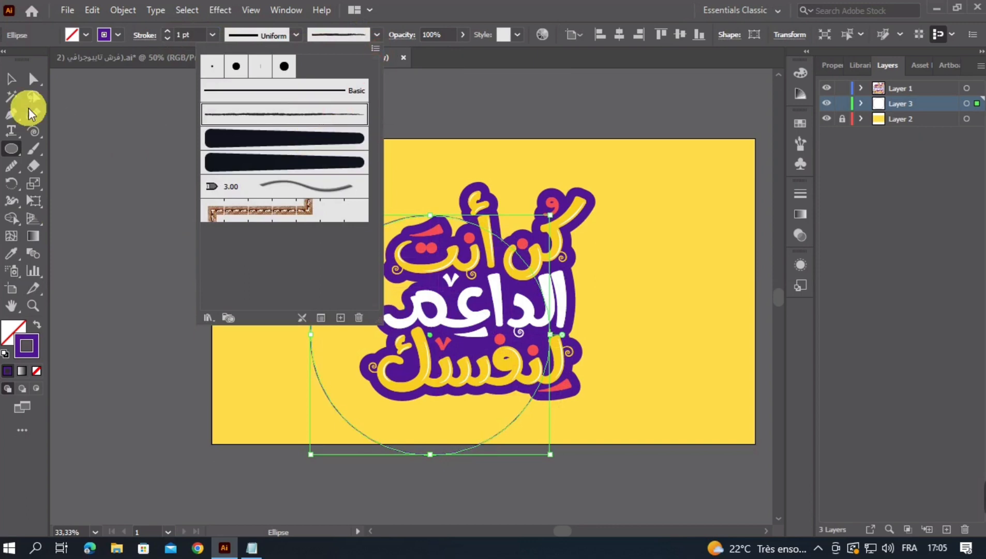
pyautogui.click(23, 79)
pyautogui.doubleClick(184, 36)
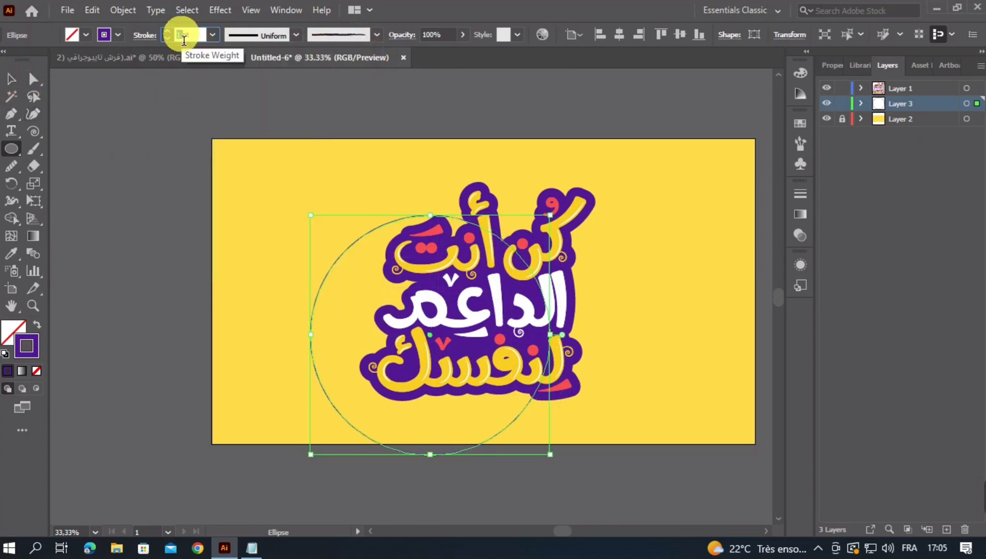
pyautogui.write('7')
pyautogui.press('Return')
pyautogui.click(10, 78)
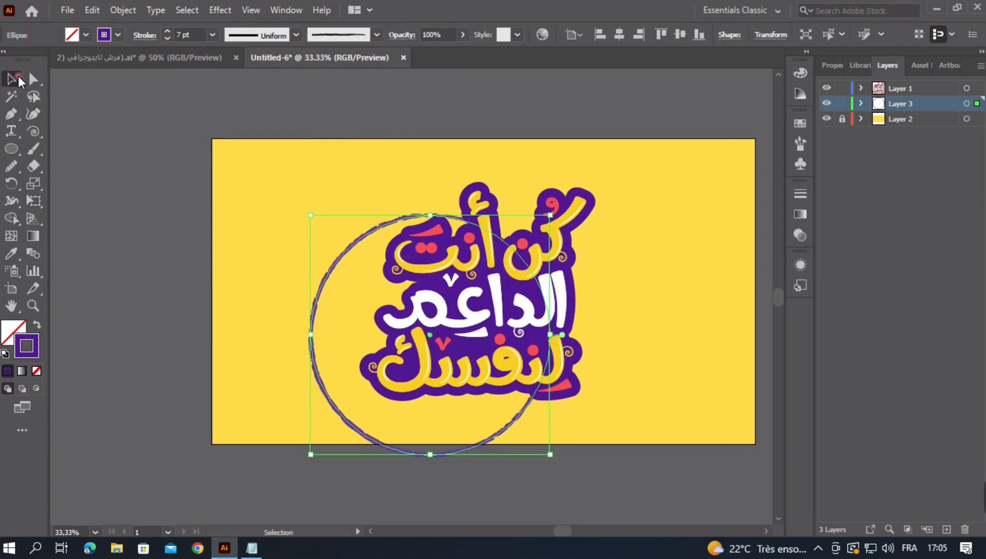
pyautogui.click(619, 34)
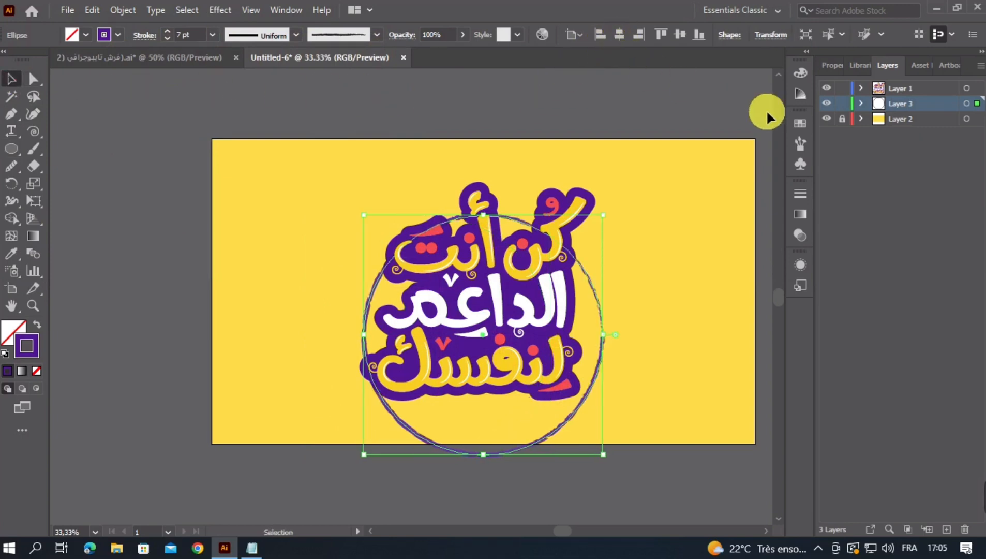
pyautogui.click(681, 34)
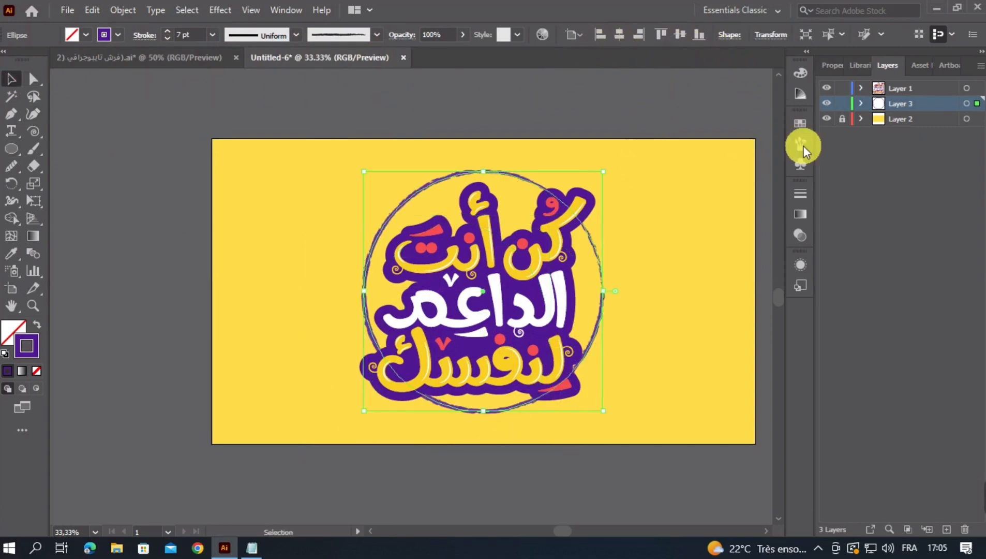
pyautogui.keyDown('shift'); pyautogui.click(912, 90); pyautogui.keyUp('shift')
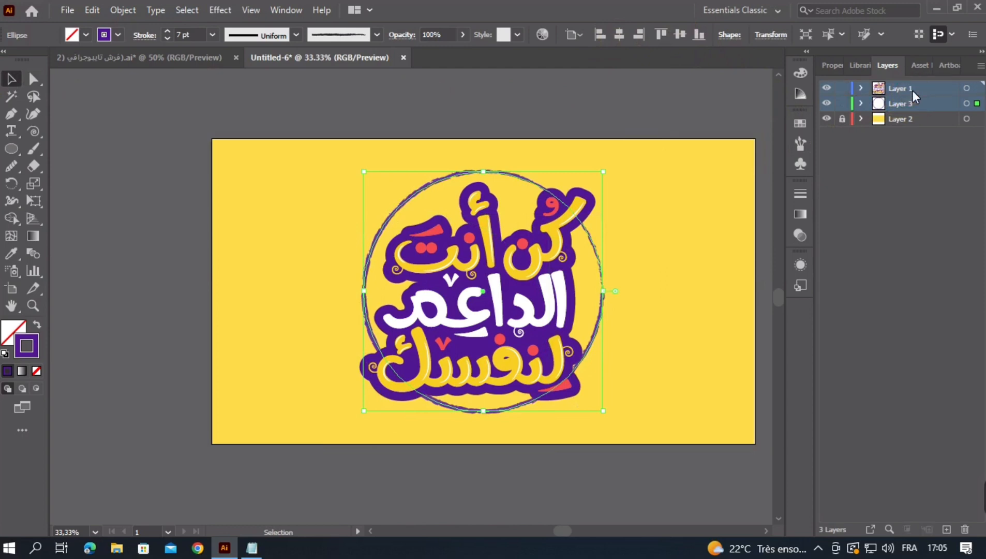
pyautogui.keyDown('ctrl'); pyautogui.click(909, 87); pyautogui.keyUp('ctrl')
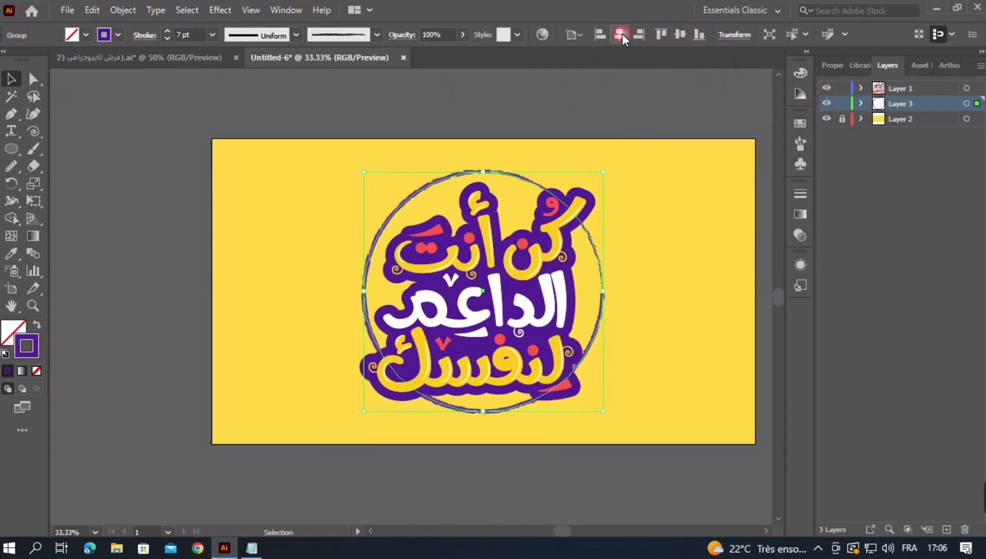
pyautogui.hotkey('ctrl', 'z')
pyautogui.hotkey('ctrl', 'z')
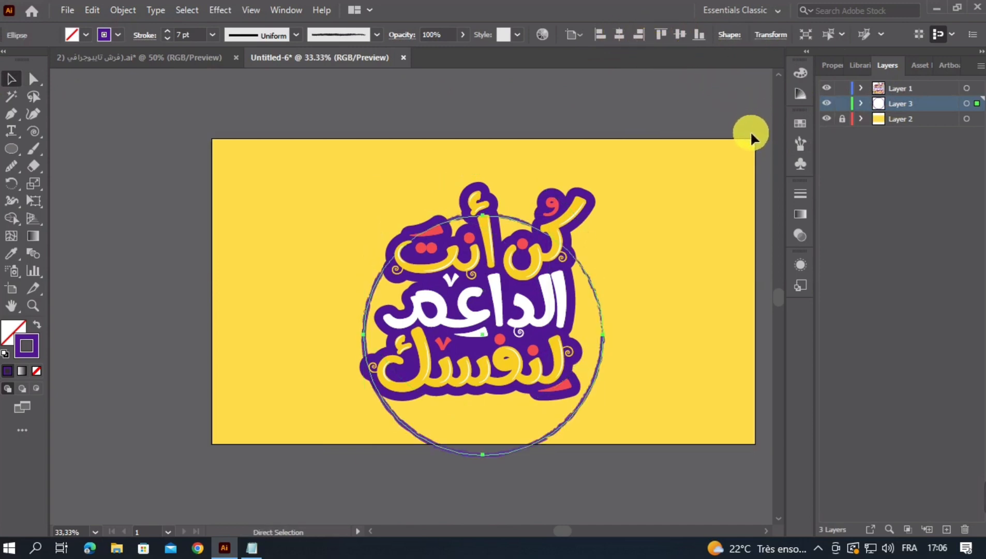
# - Group the circle, align it with the lettering by their horizontal and vertical centres, and deselect everything
pyautogui.click(918, 89)
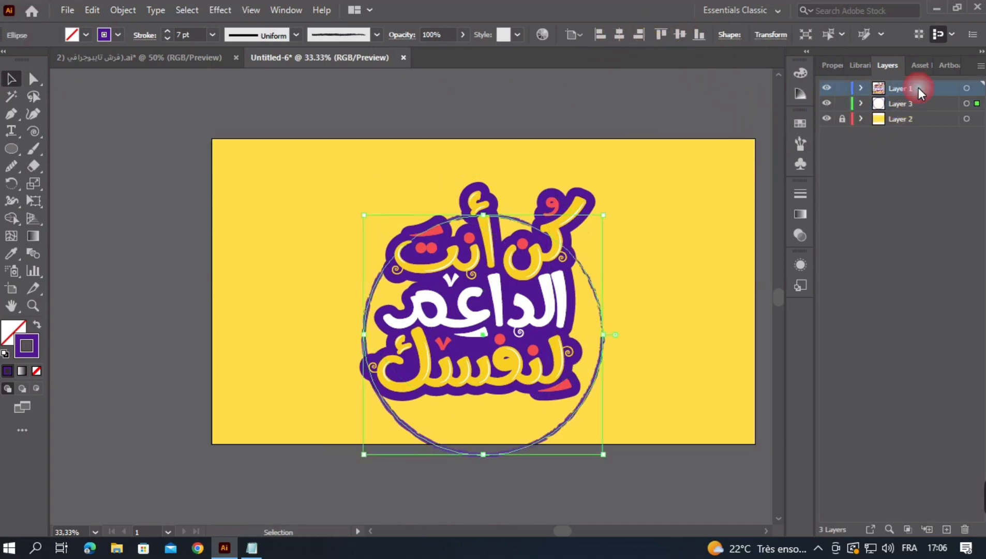
pyautogui.hotkey('ctrl', 'g')
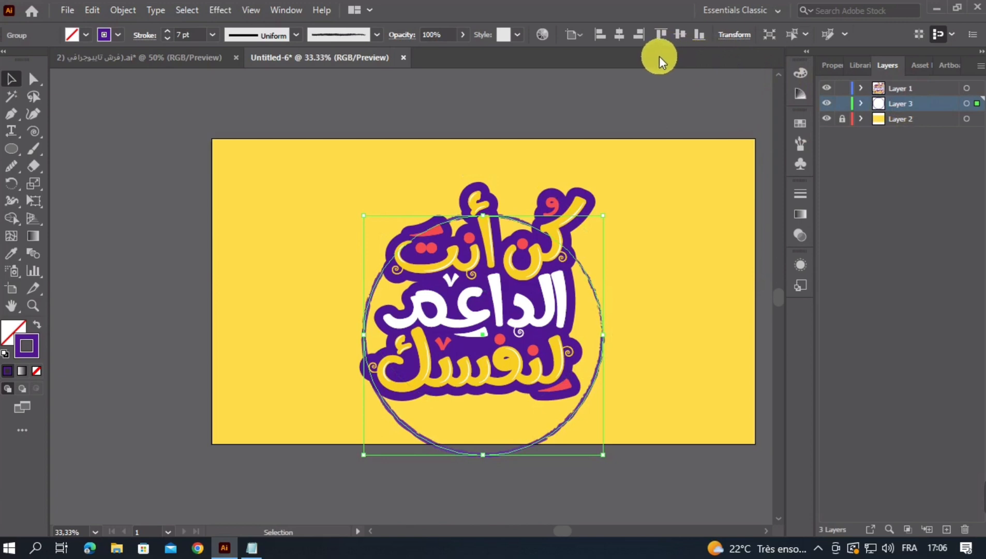
pyautogui.keyDown('shift'); pyautogui.click(976, 88); pyautogui.keyUp('shift')
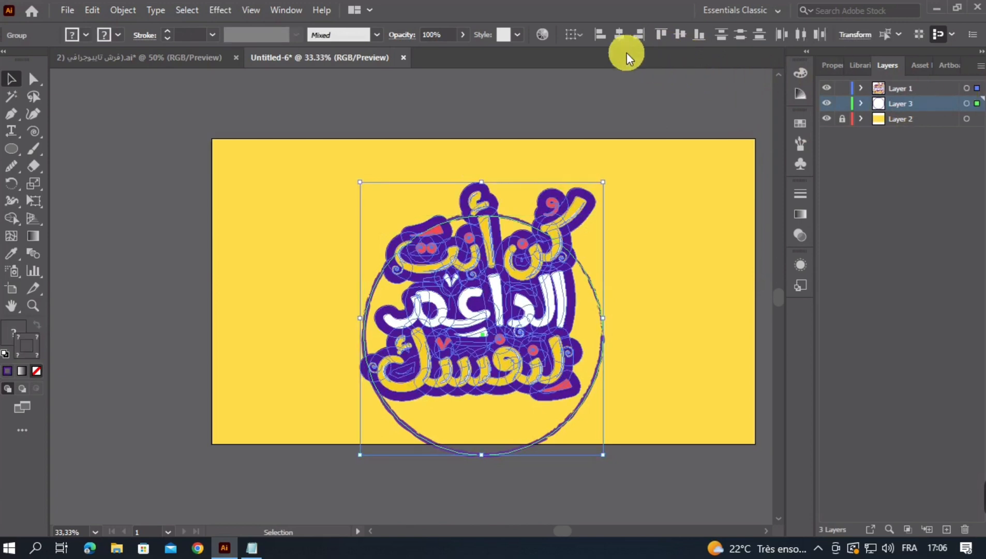
pyautogui.click(619, 34)
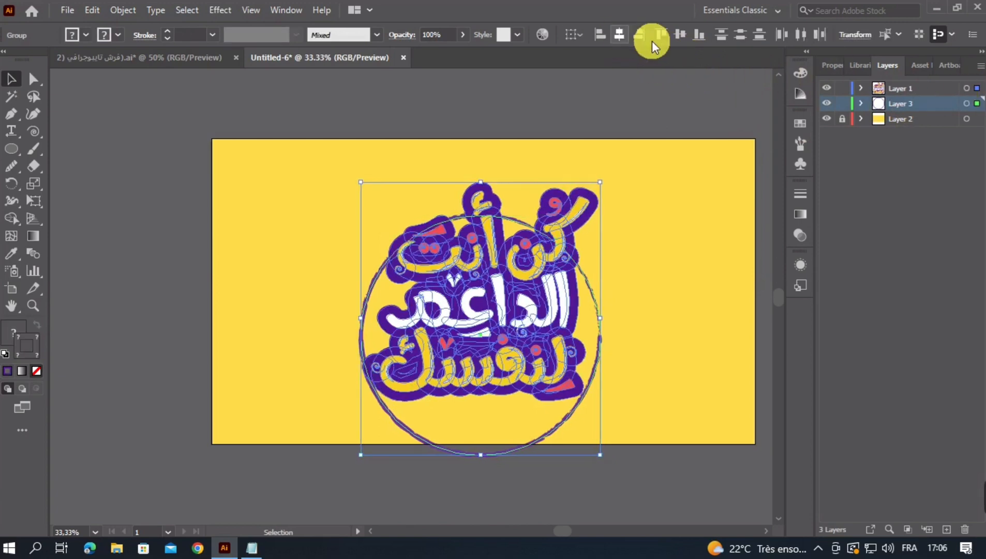
pyautogui.click(681, 35)
pyautogui.click(601, 140)
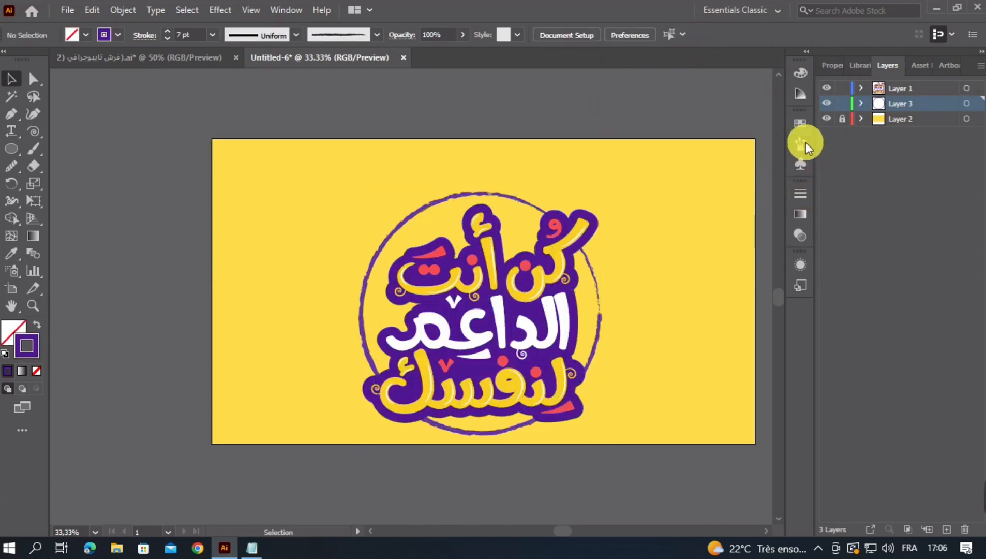
# - Select the artwork on Layer 1 and Layer 3 together, move it slightly up on the yellow background, and deselect it
pyautogui.keyDown('shift'); pyautogui.click(928, 90); pyautogui.keyUp('shift')
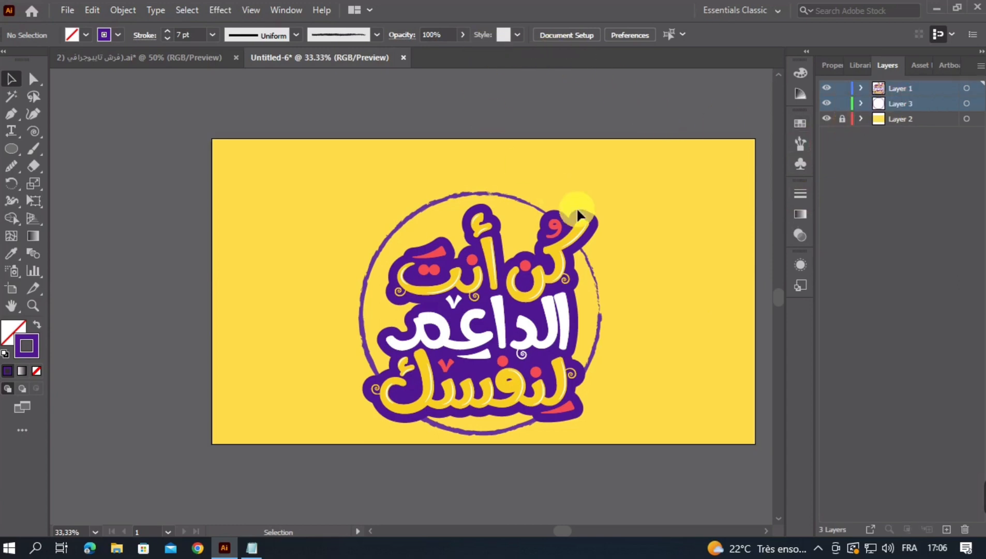
pyautogui.click(976, 89)
pyautogui.keyDown('shift'); pyautogui.click(975, 103); pyautogui.keyUp('shift')
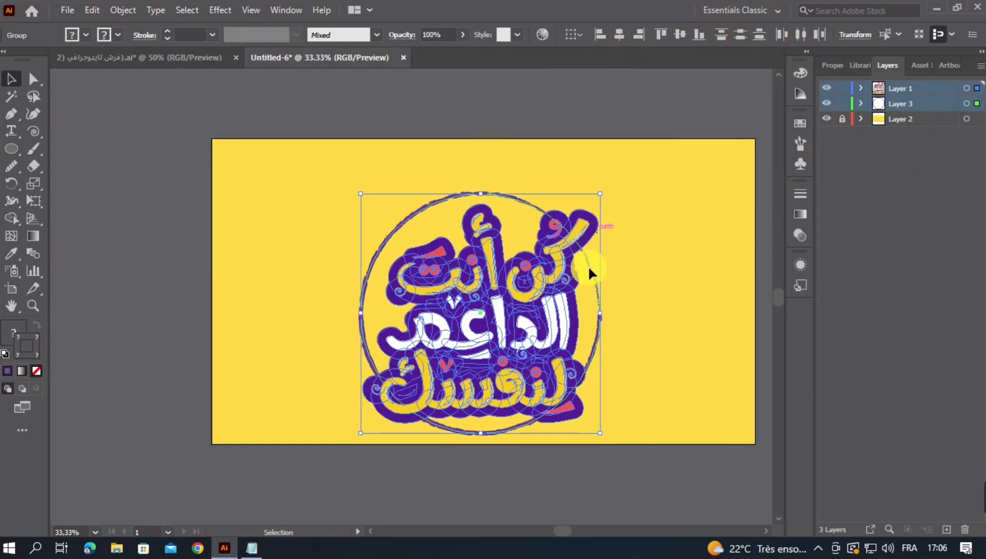
pyautogui.moveTo(535, 325); pyautogui.dragTo(532, 309)
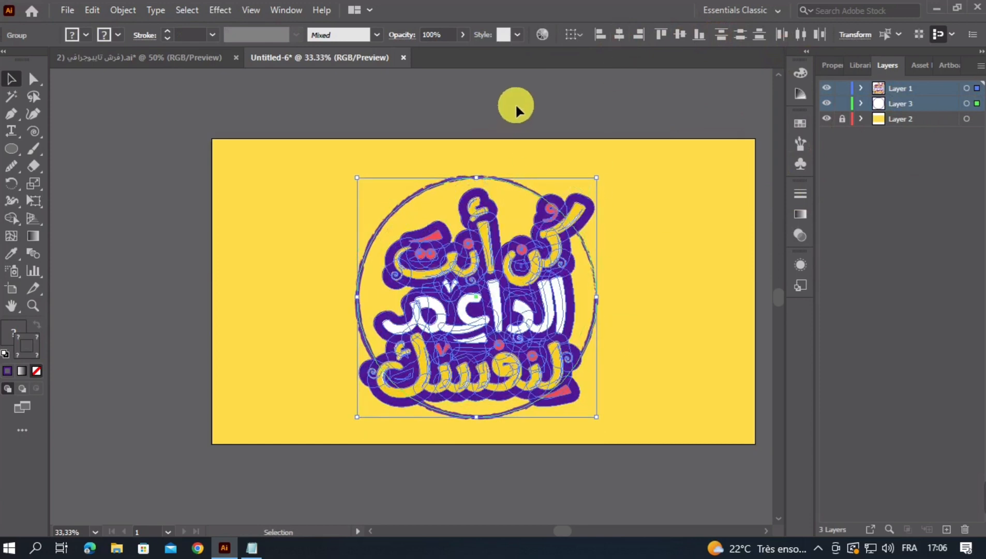
pyautogui.click(595, 268)
pyautogui.moveTo(667, 336); pyautogui.dragTo(618, 337)
pyautogui.click(718, 402)
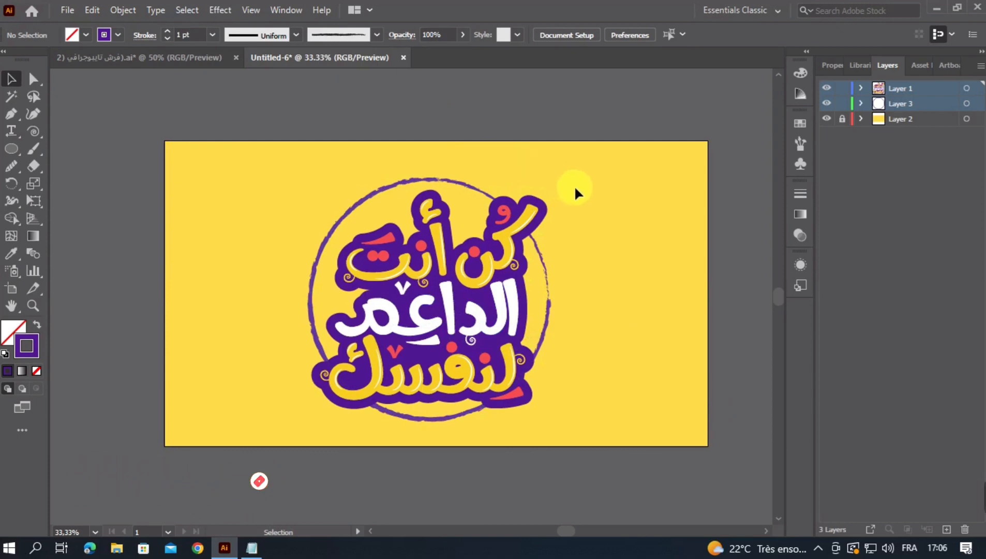
# - Examine the lettering's highlights, spirals and outline and the rough circle behind it, both up close and as a whole
pyautogui.scroll(1, 594, 227)
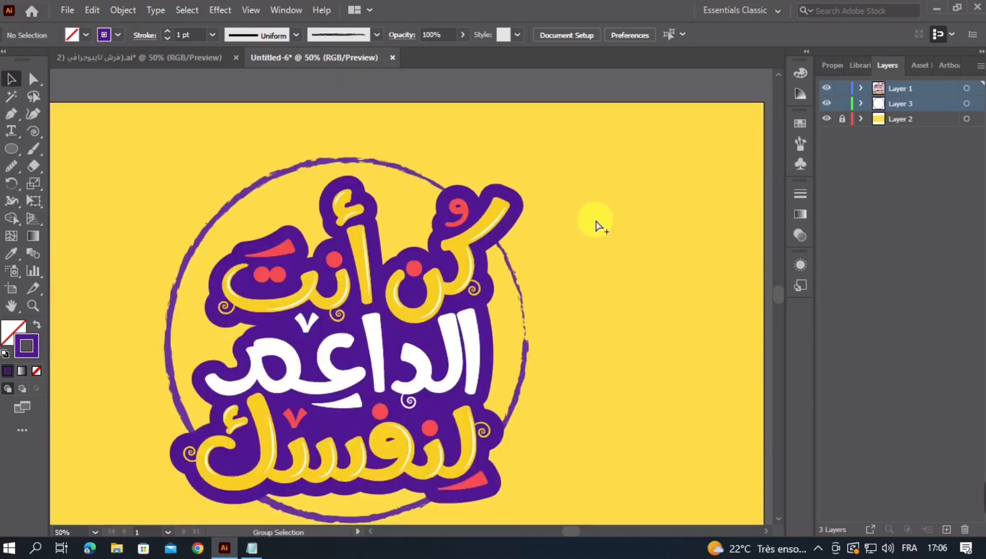
pyautogui.moveTo(512, 272); pyautogui.dragTo(589, 221)
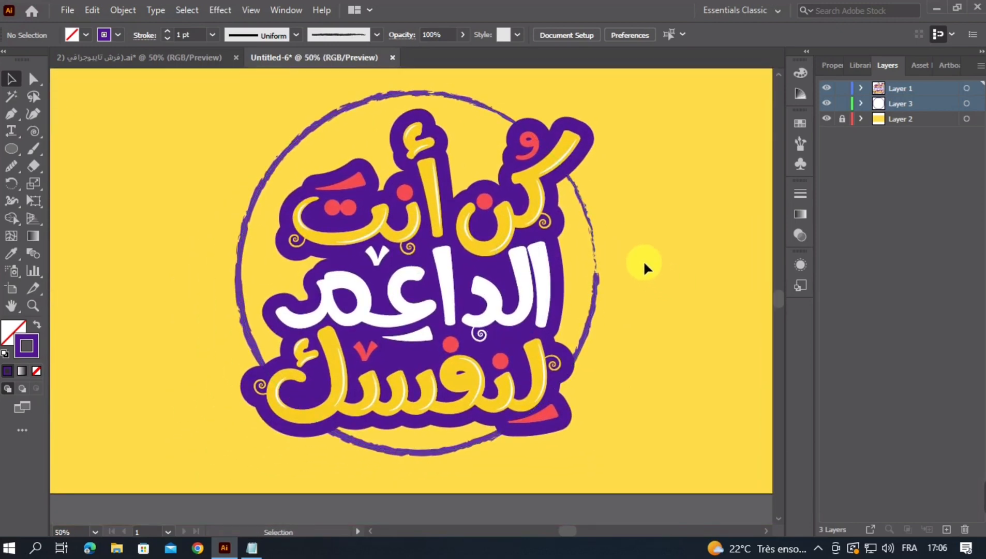
pyautogui.scroll(2, 644, 262)
pyautogui.moveTo(433, 271); pyautogui.dragTo(643, 306)
pyautogui.scroll(-1, 614, 290)
pyautogui.moveTo(607, 261); pyautogui.dragTo(546, 281)
pyautogui.scroll(-1, 546, 282)
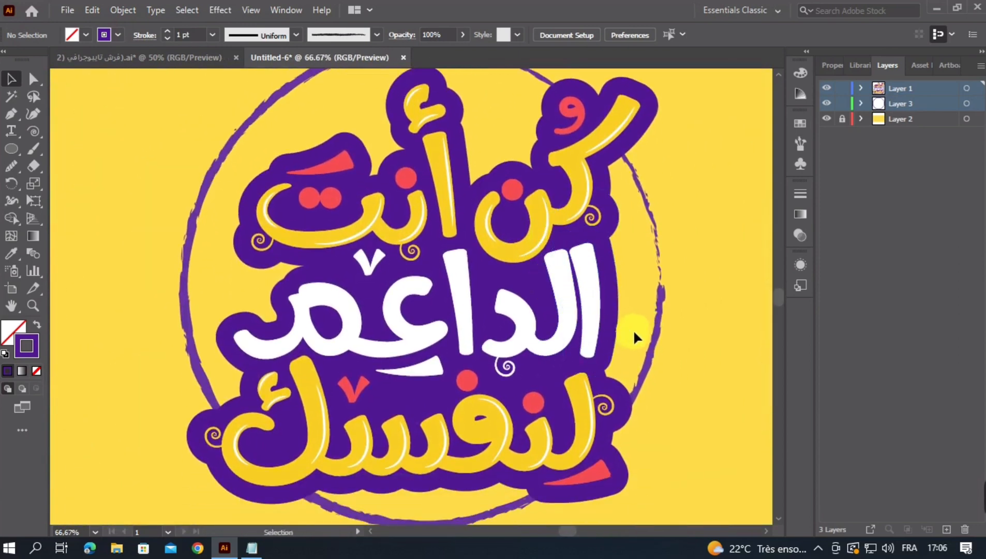
pyautogui.hotkey('ctrl', '+')
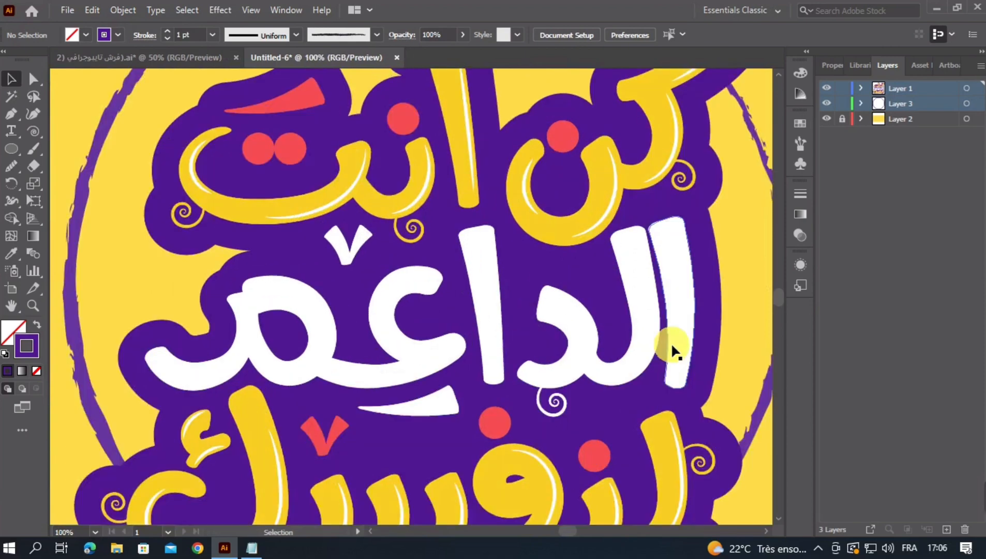
pyautogui.scroll(3, 670, 342)
pyautogui.scroll(-5, 671, 343)
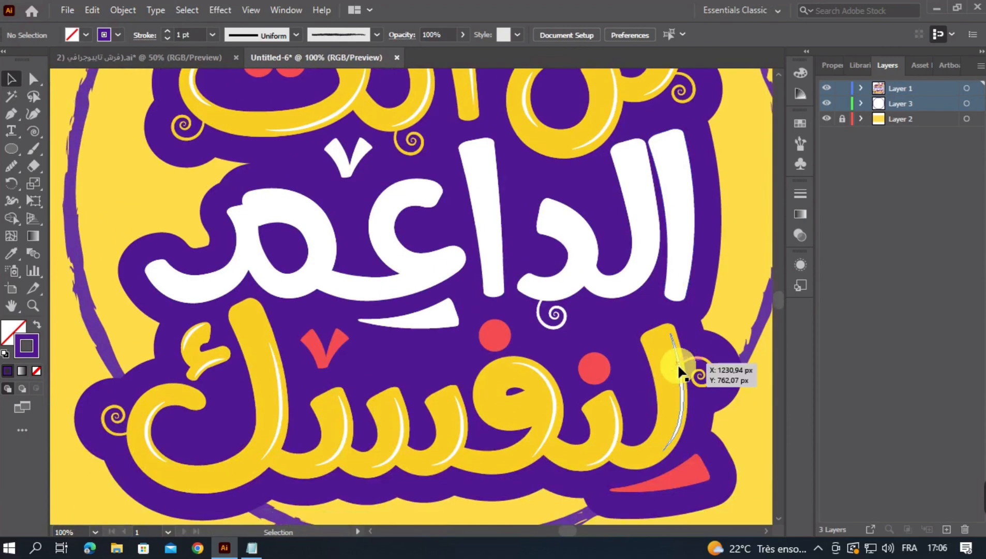
pyautogui.hotkey('ctrl', '-')
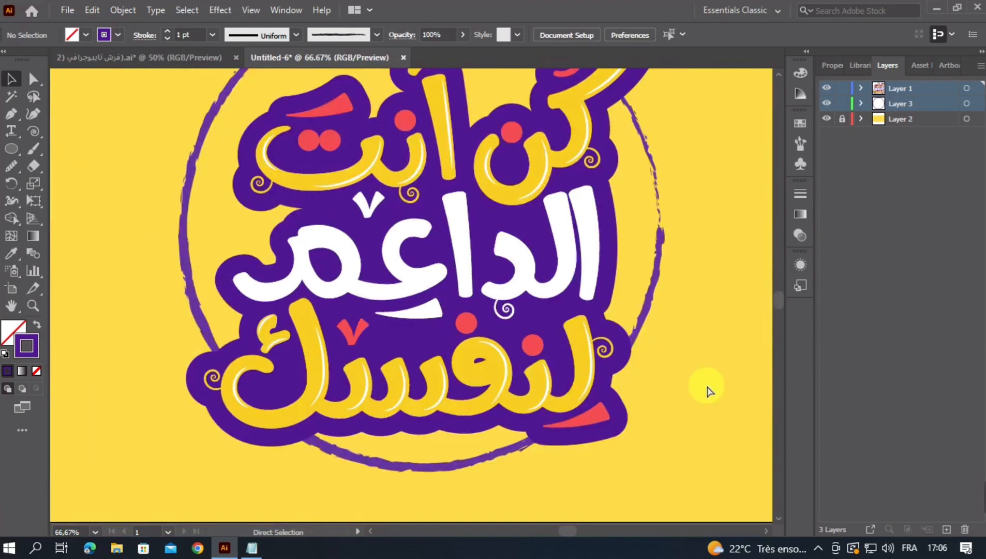
pyautogui.scroll(1, 706, 387)
pyautogui.scroll(-2, 705, 390)
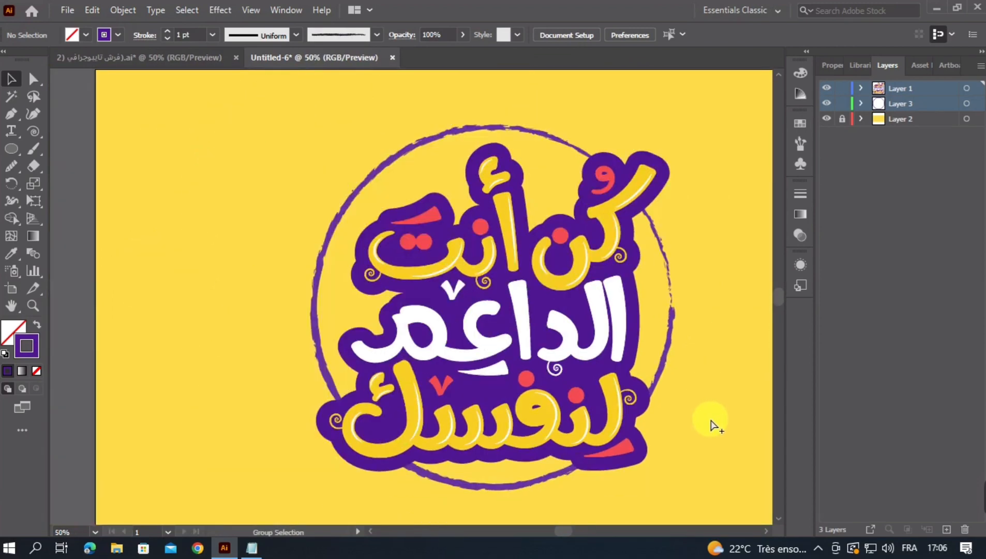